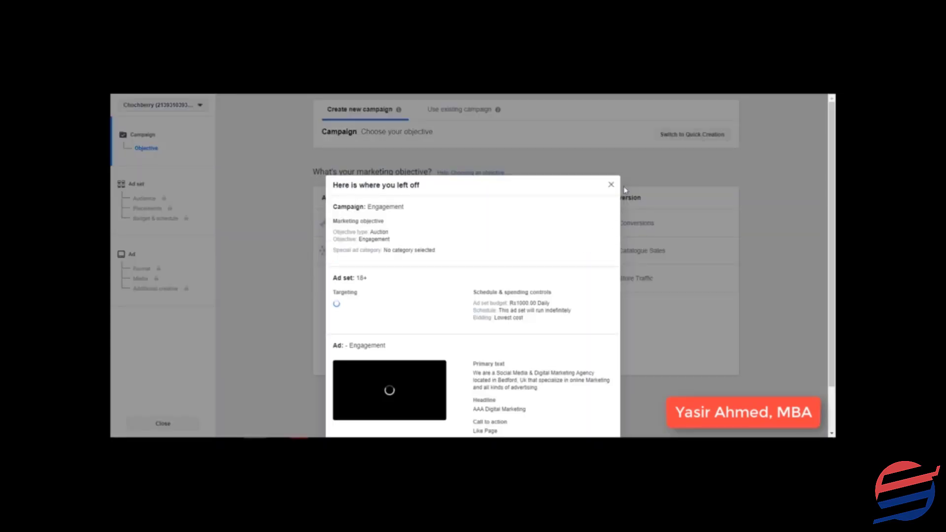
Dismiss the resume-draft prompt and pick Conversions as the new campaign's objective
left_click(611, 184)
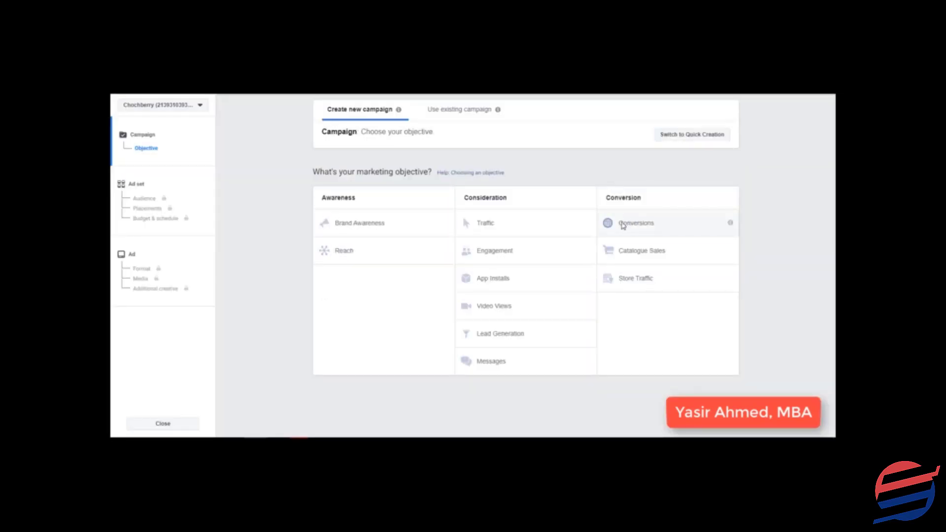
left_click(668, 221)
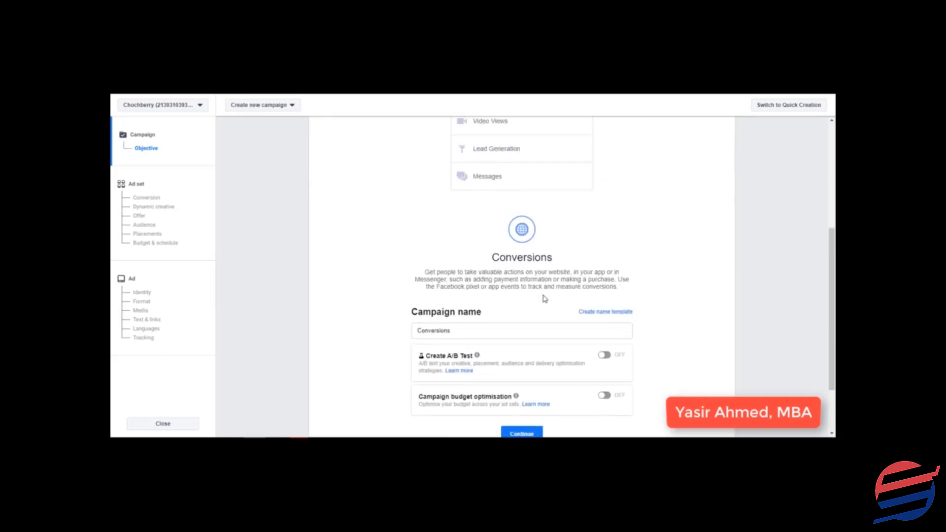
scroll(542, 298, "up", 5)
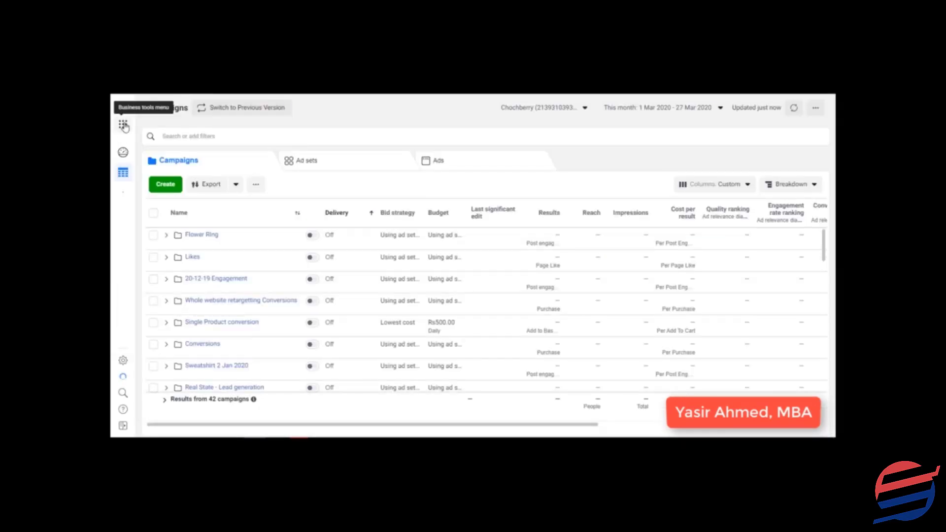
Open Events Manager in a new tab from the Business tools menu
left_click(122, 124)
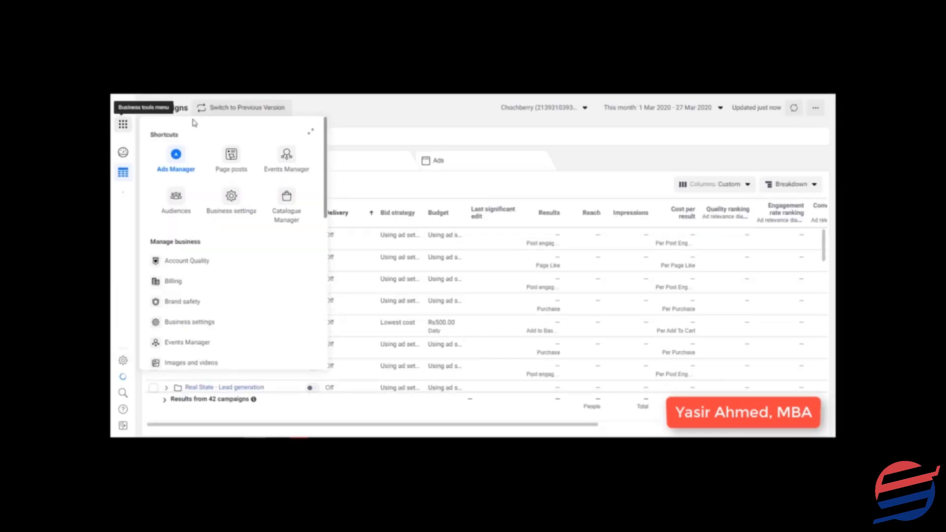
left_click(432, 122)
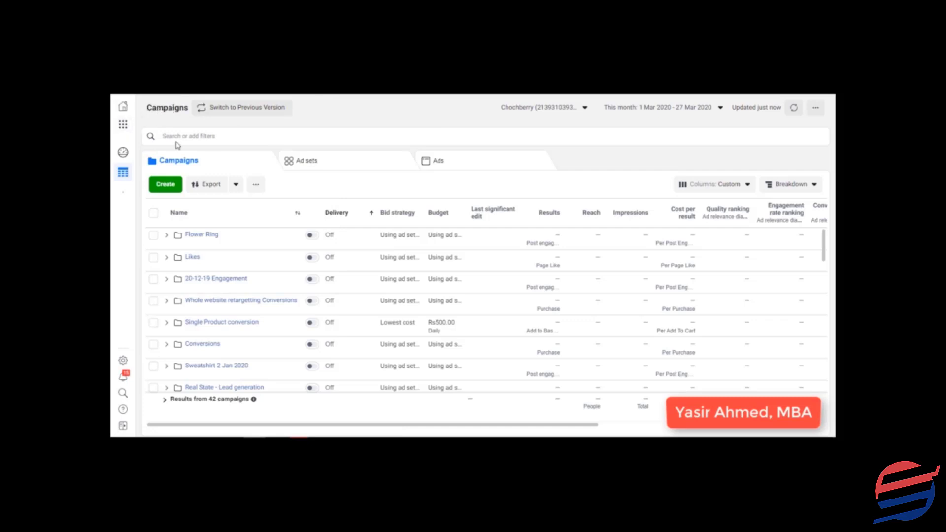
left_click(126, 129)
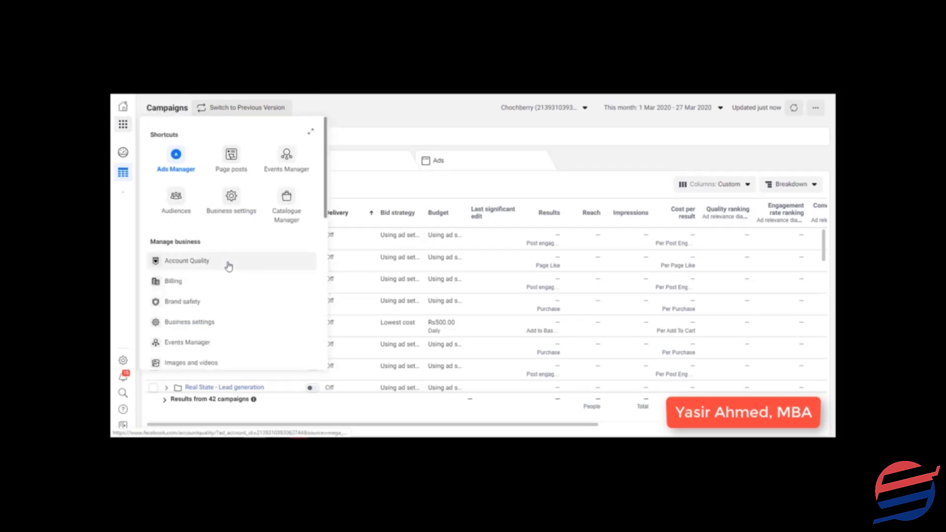
right_click(282, 164)
left_click(299, 167)
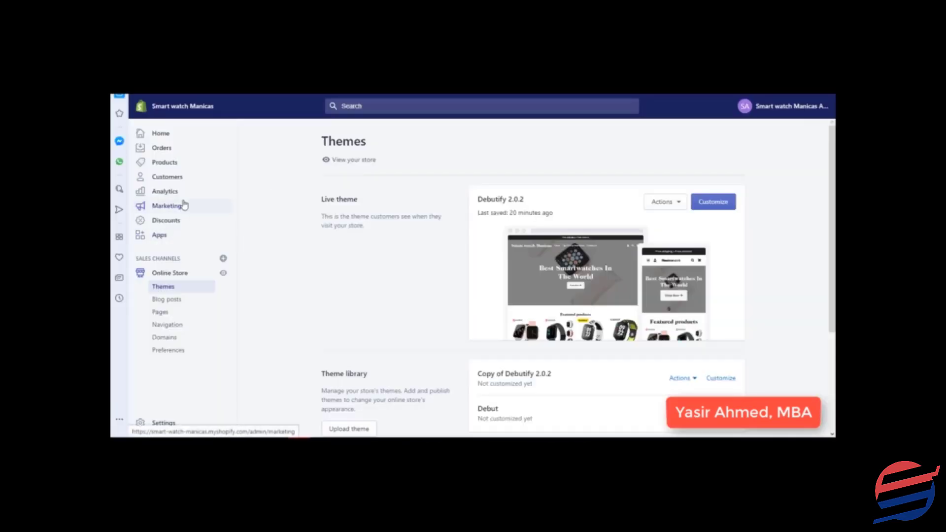
Find the empty Facebook Pixel ID field in Shopify's Online Store Preferences, then return to Events Manager
left_click(173, 353)
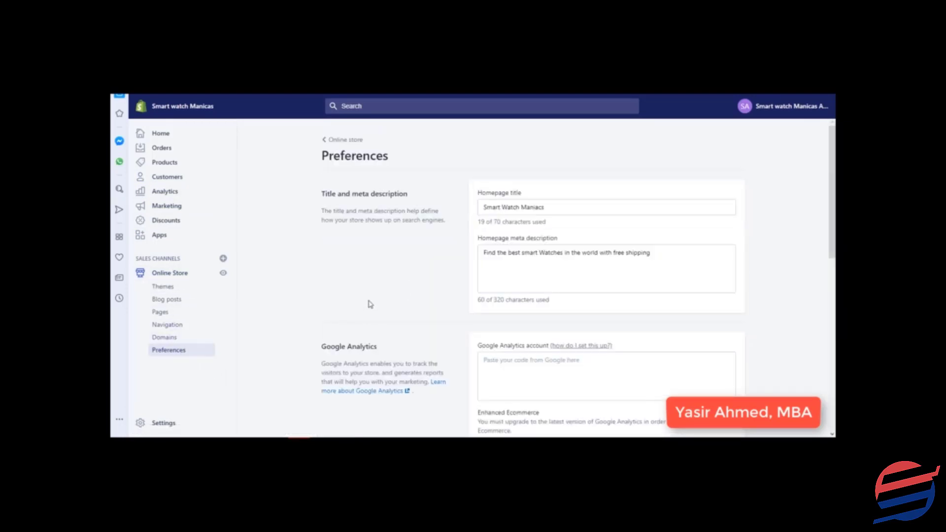
scroll(359, 317, "down", 4)
scroll(359, 318, "down", 1)
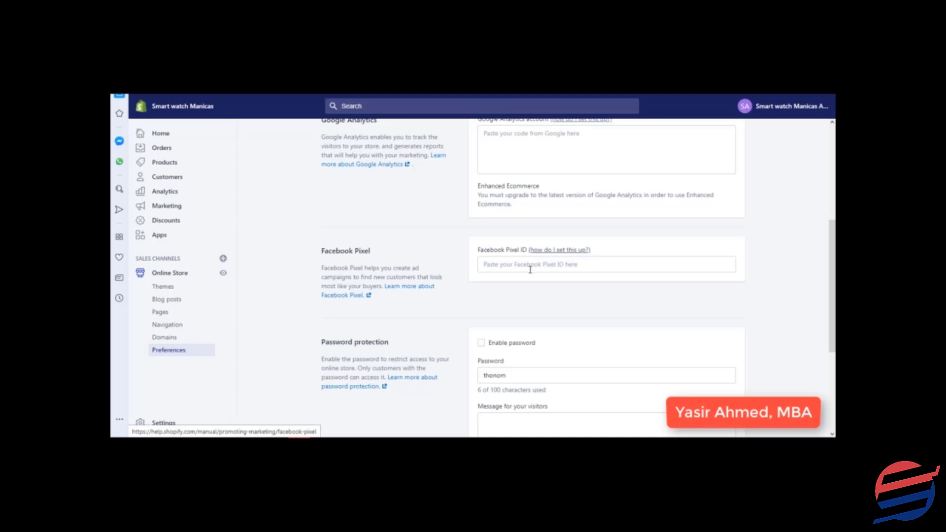
left_click(261, 399)
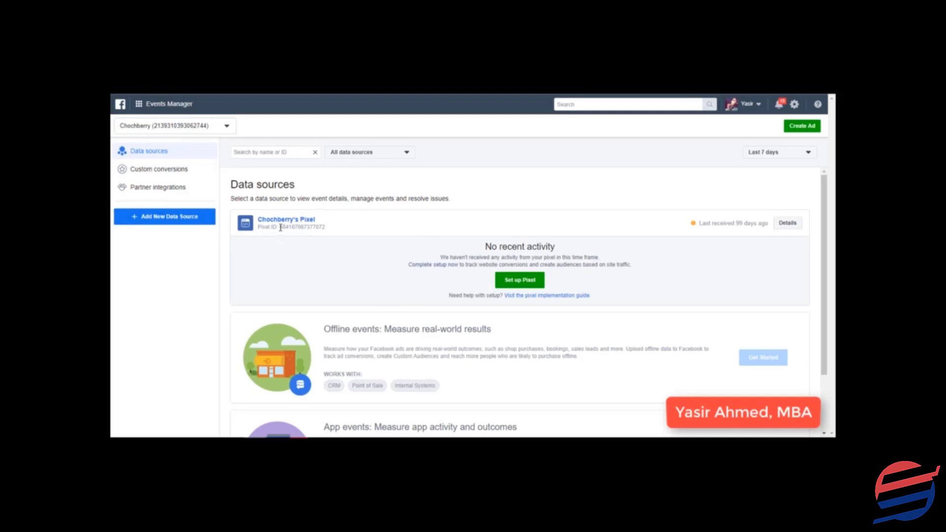
Copy the pixel's ID number from Events Manager Data sources
left_click_drag(280, 228, 326, 229)
left_click(330, 229)
double_click(319, 227)
right_click(320, 228)
left_click(335, 232)
Paste the pixel ID into Shopify's Facebook Pixel ID field and save the preferences
left_click(300, 402)
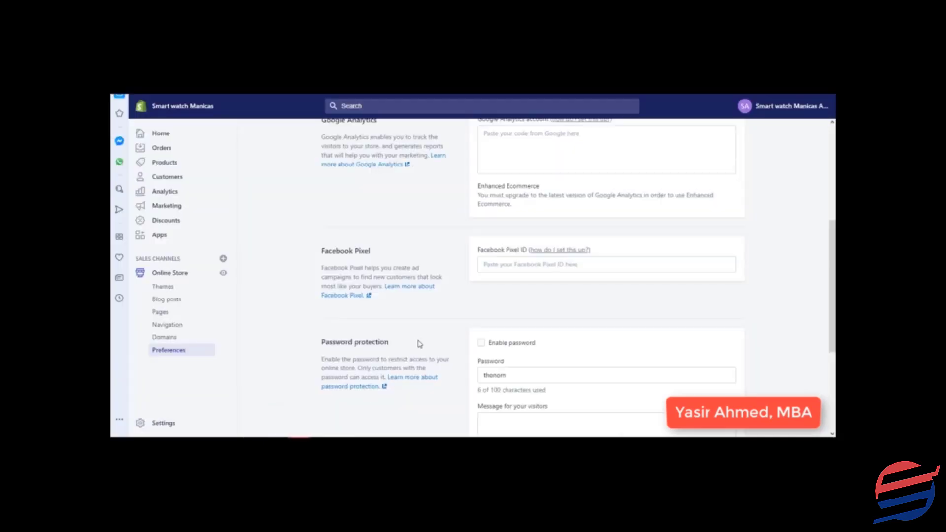
right_click(528, 264)
left_click(553, 325)
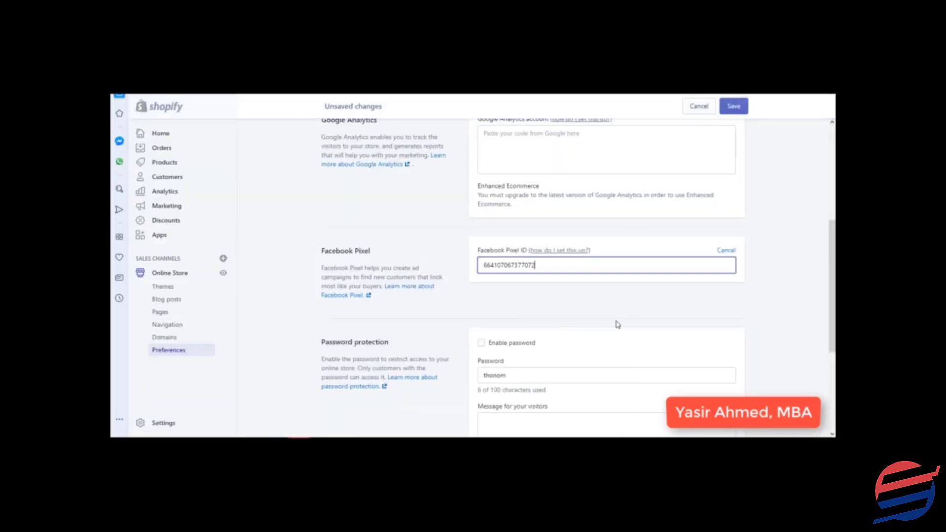
left_click(735, 109)
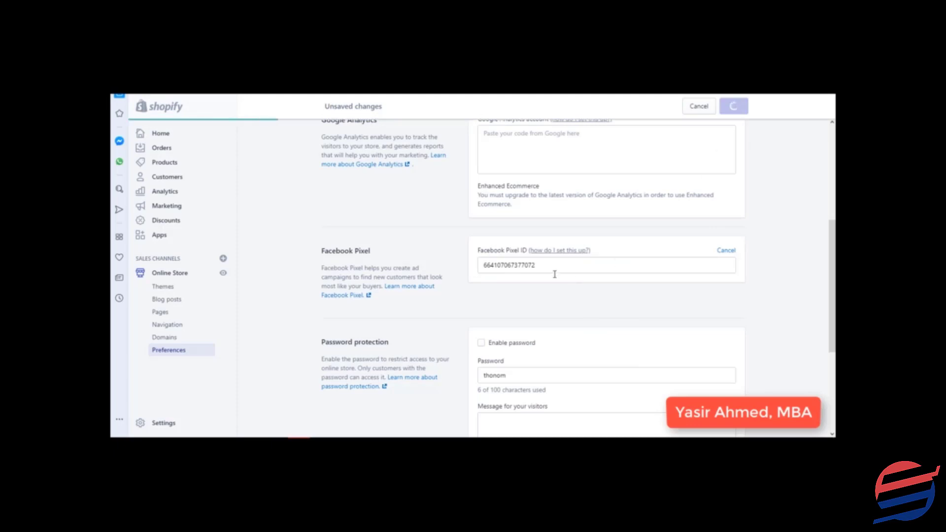
scroll(554, 275, "up", 2)
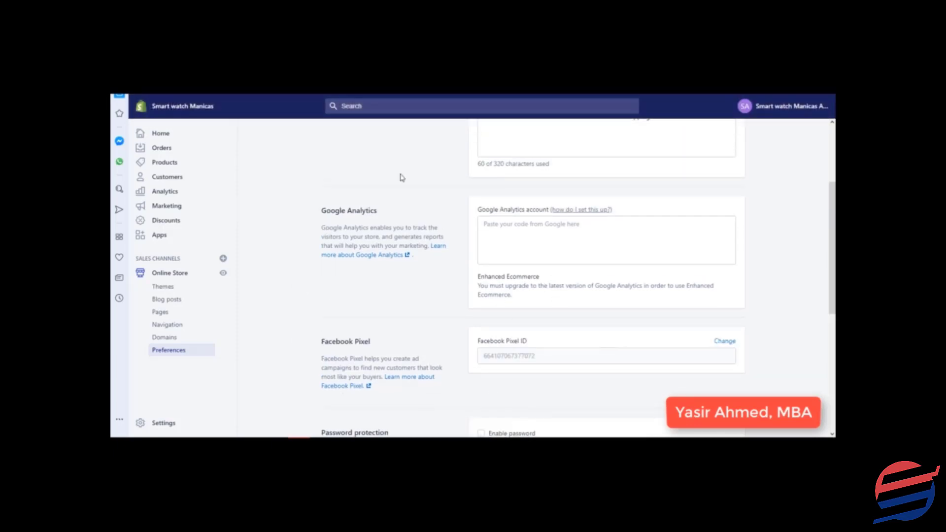
left_click(254, 402)
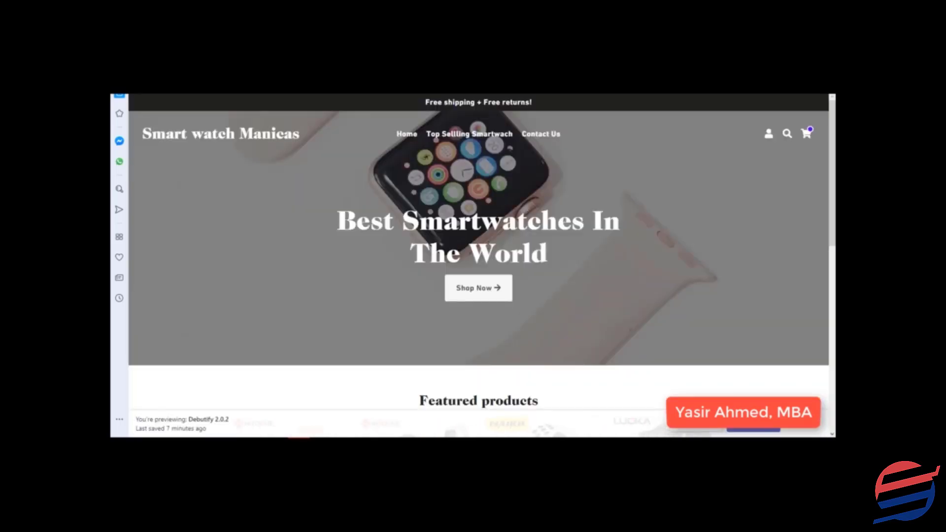
scroll(491, 271, "down", 10)
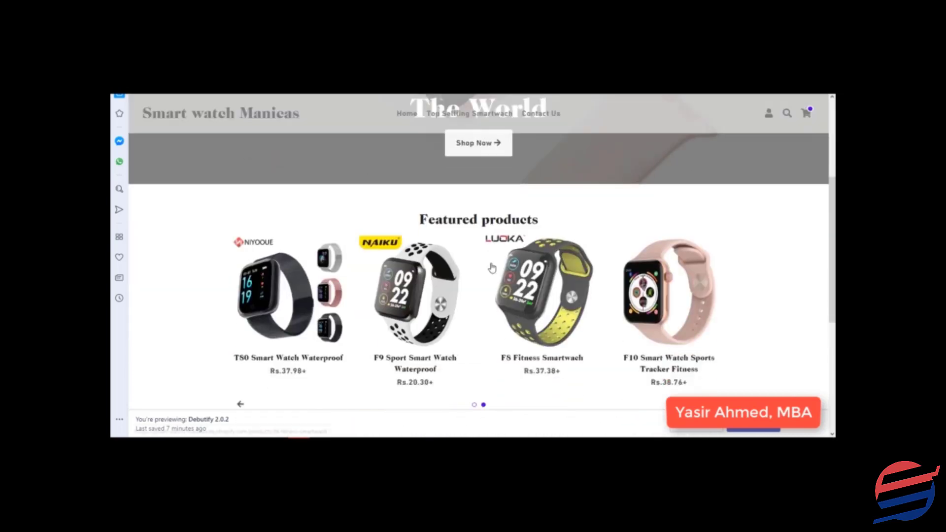
scroll(490, 271, "up", 10)
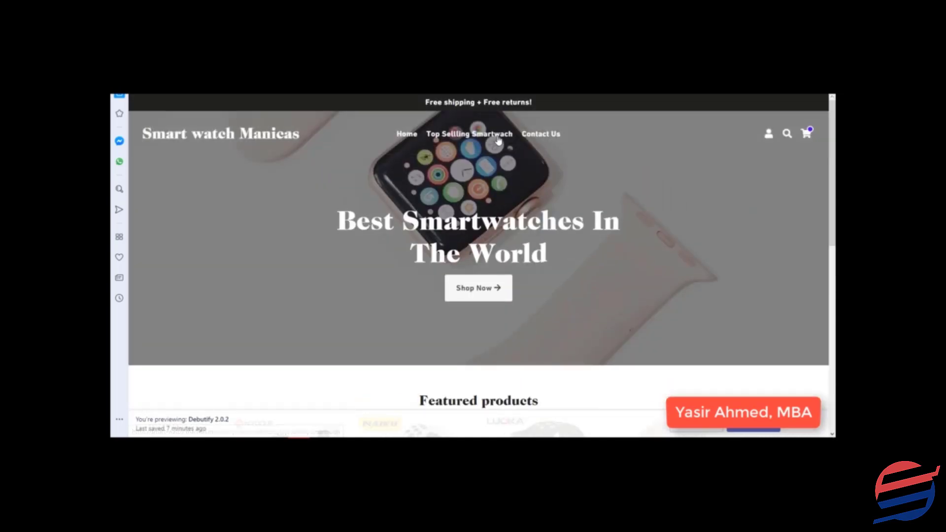
left_click(253, 402)
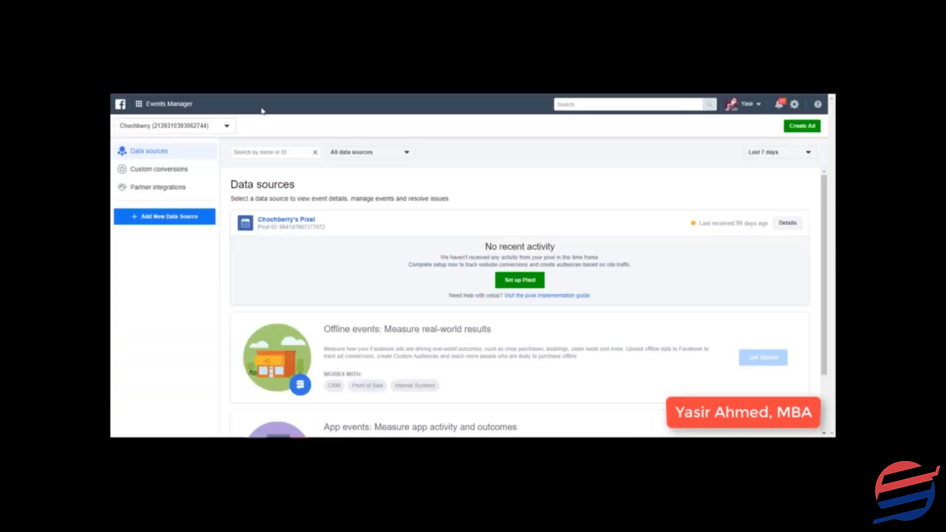
Create a new campaign in Ads Manager with Conversions as the objective
left_click(139, 105)
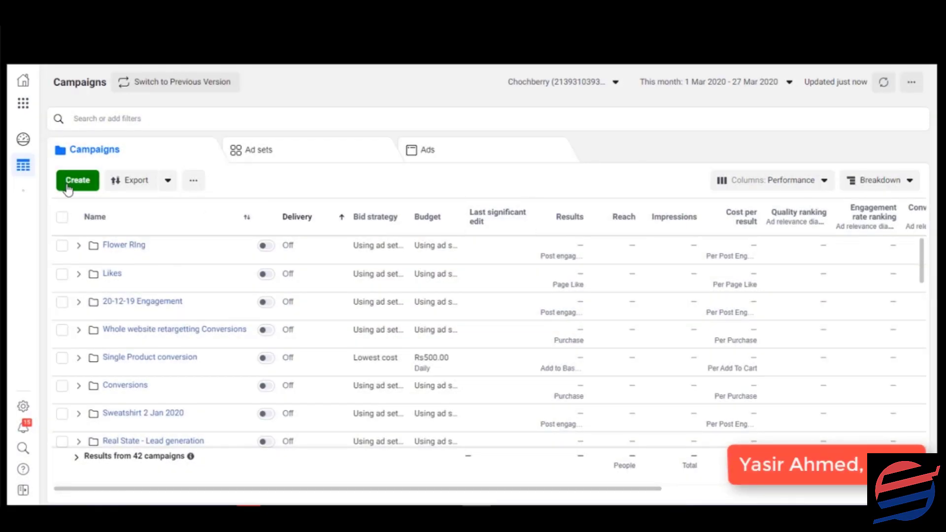
left_click(68, 187)
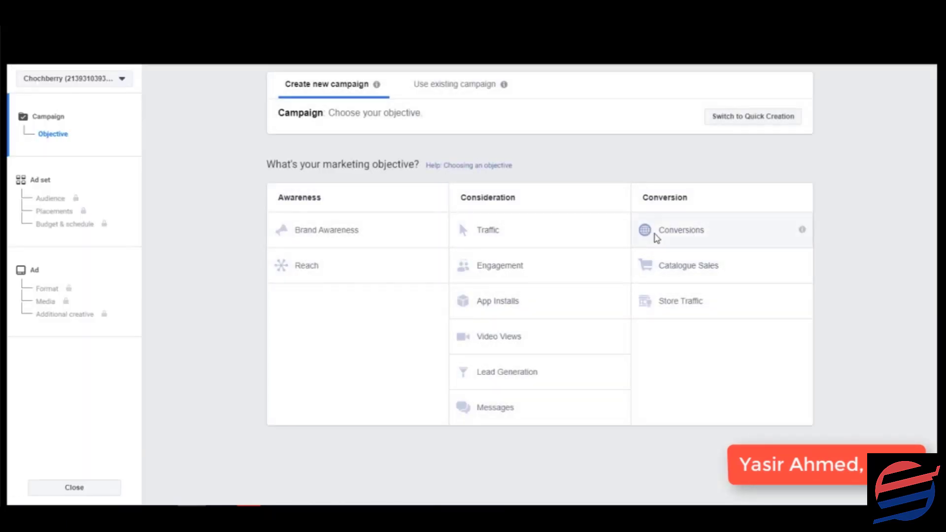
left_click(657, 238)
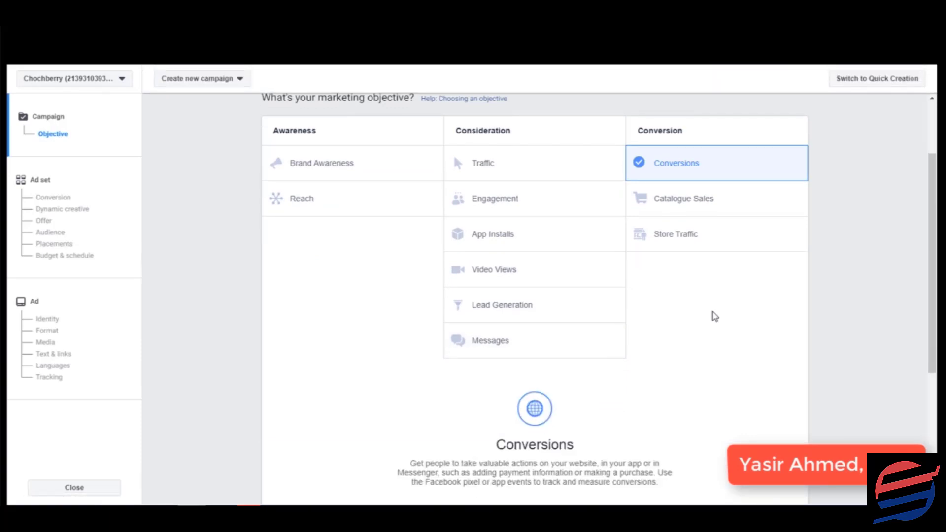
scroll(788, 286, "down", 5)
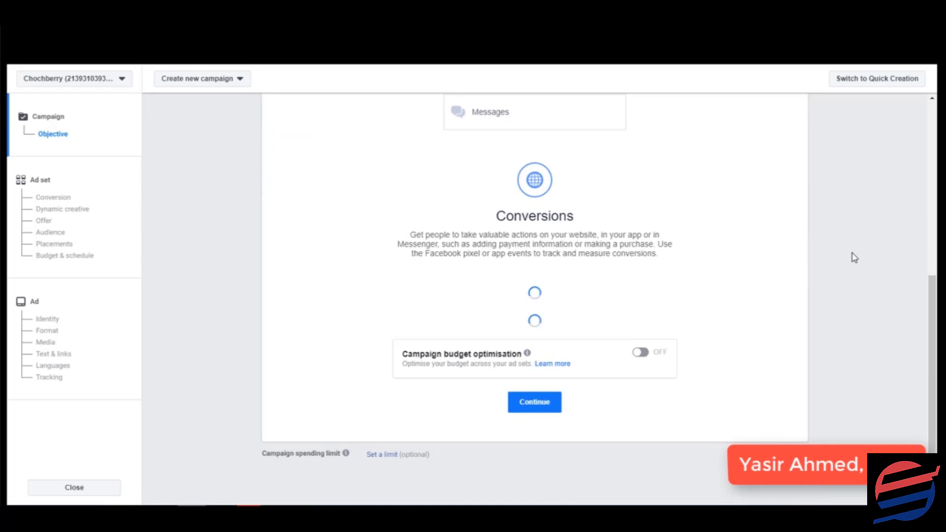
scroll(779, 261, "up", 5)
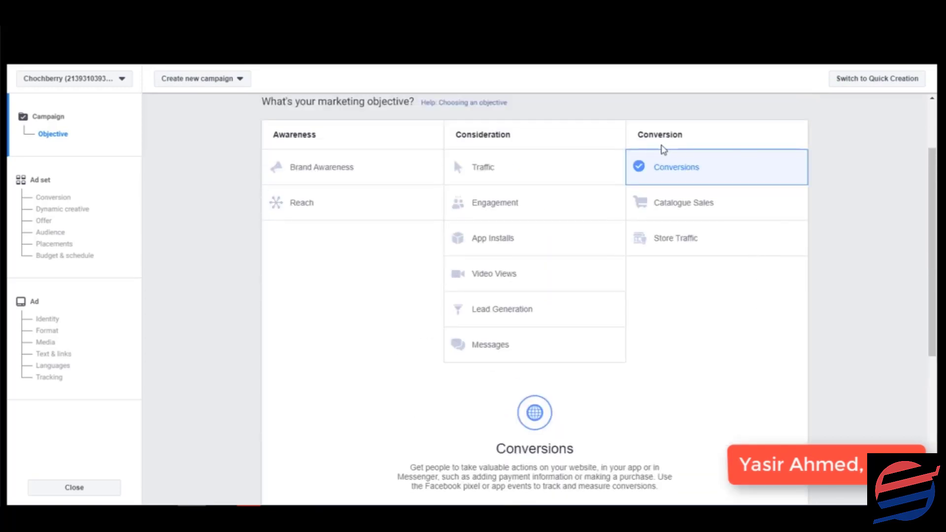
scroll(701, 300, "down", 5)
Rename the campaign from Conversions to 'Smart watch F9'
double_click(465, 270)
type("Smar")
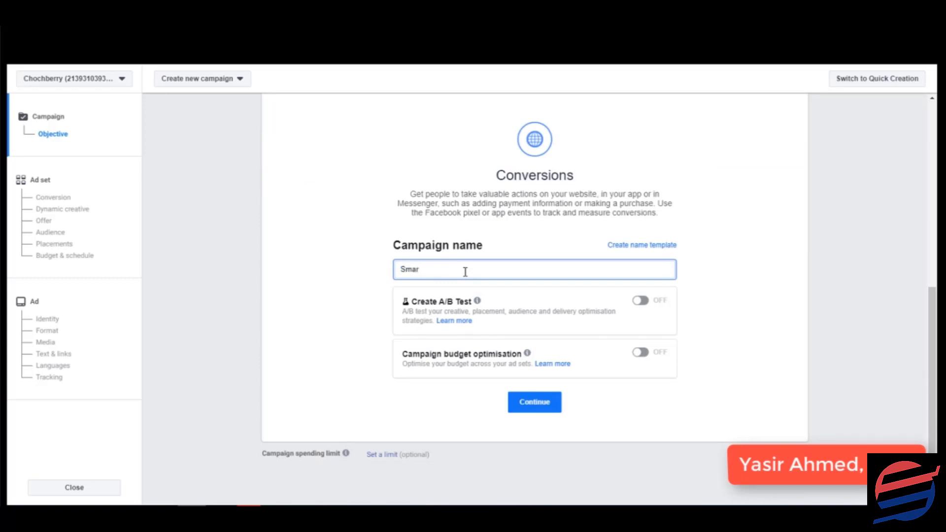
type("t Smar")
key("BackSpace")
key("BackSpace")
key("BackSpace")
key("BackSpace")
key("BackSpace")
type("watch F9")
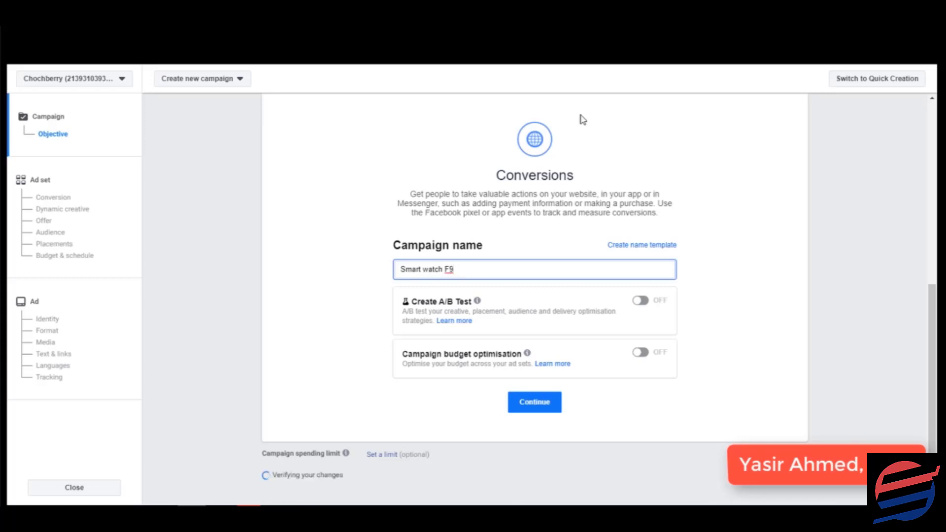
Turn on campaign budget optimisation with a Rs2,000 daily budget
left_click(641, 353)
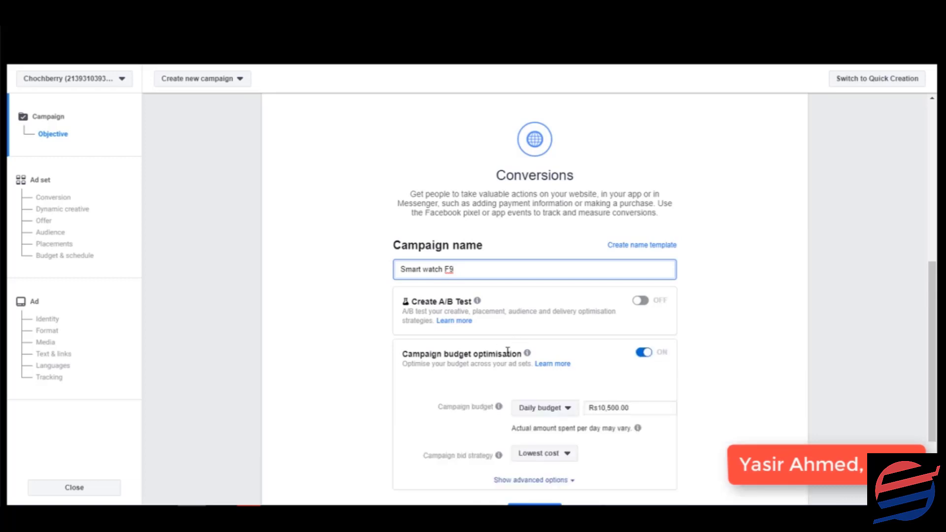
scroll(599, 363, "down", 1)
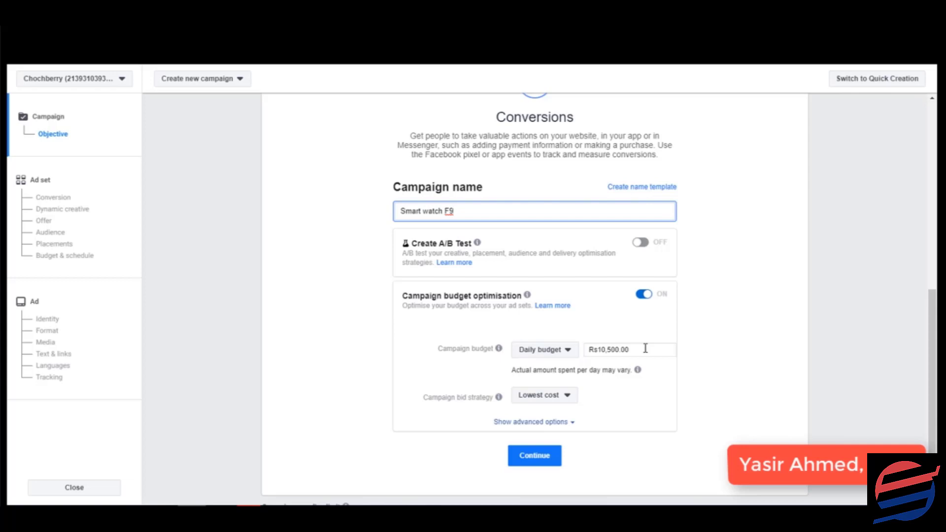
left_click(551, 353)
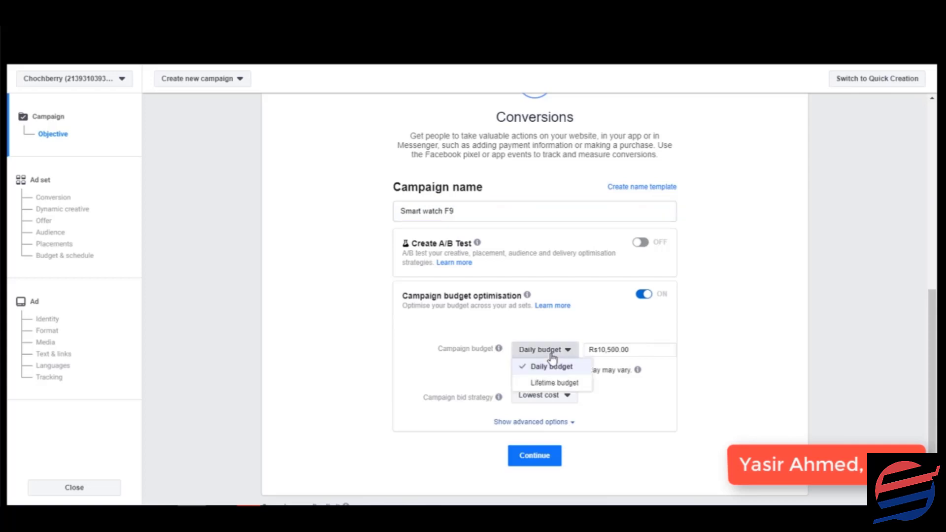
left_click(551, 353)
left_click(589, 352)
key("ctrl+a")
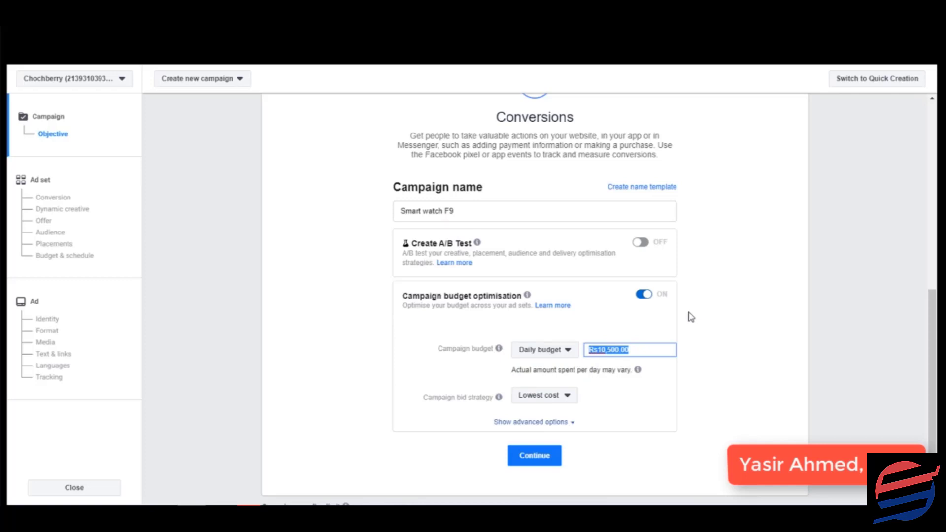
type("2000")
left_click(681, 346)
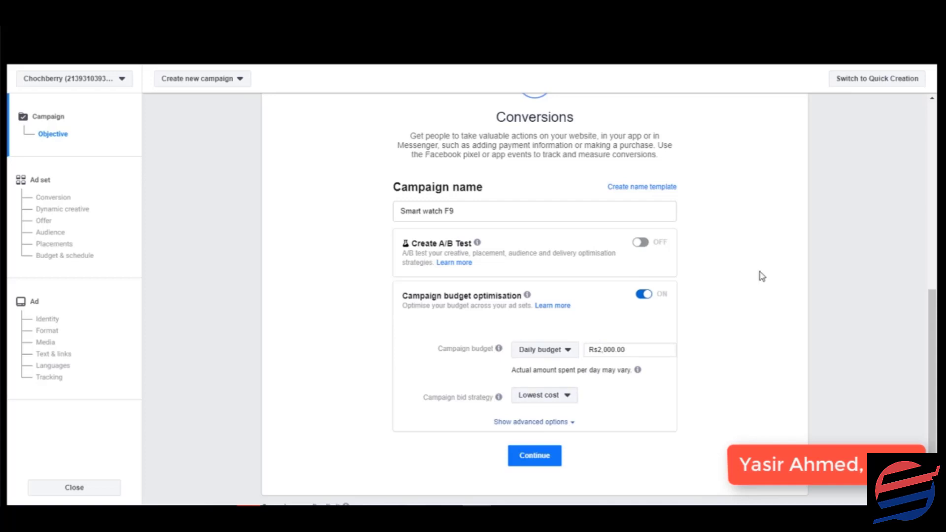
Continue to the ad set and rename it from 'PK - 18+' to 'Targetted USA'
left_click(550, 457)
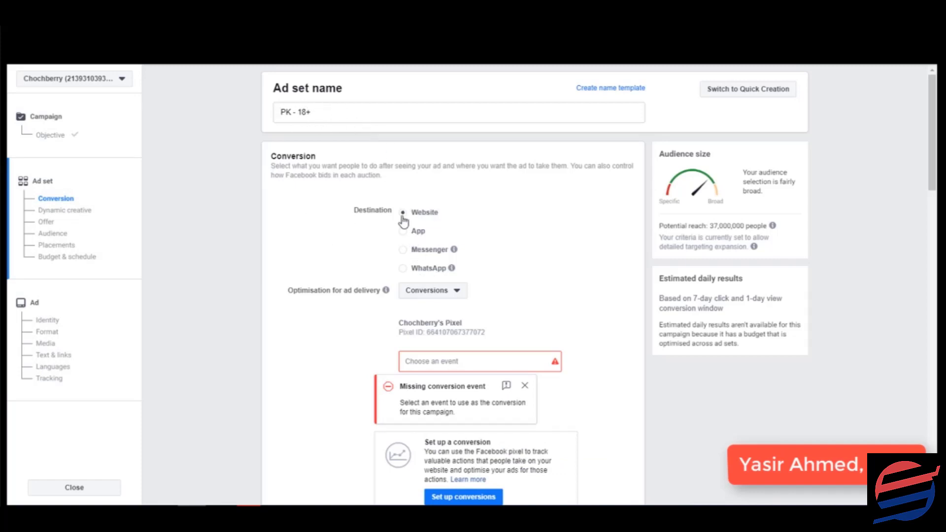
left_click_drag(311, 112, 280, 115)
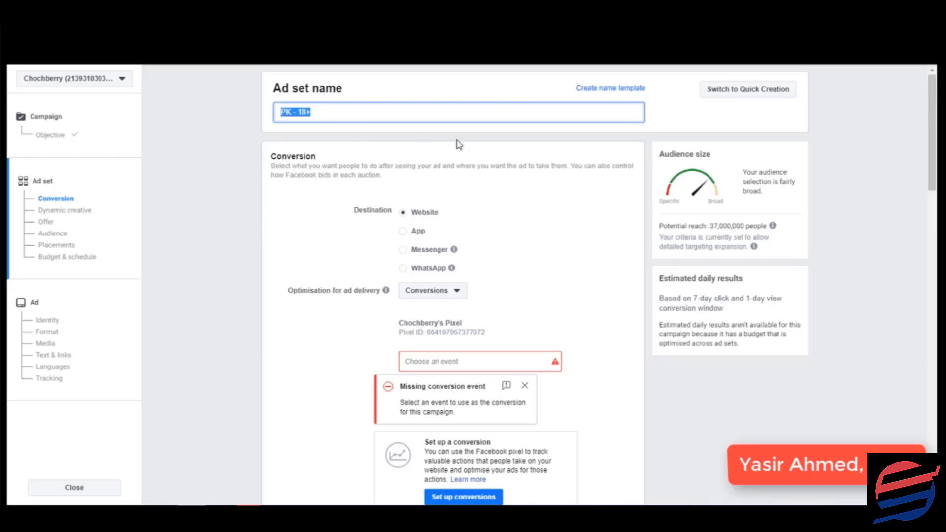
type("Targetted USA")
left_click(498, 150)
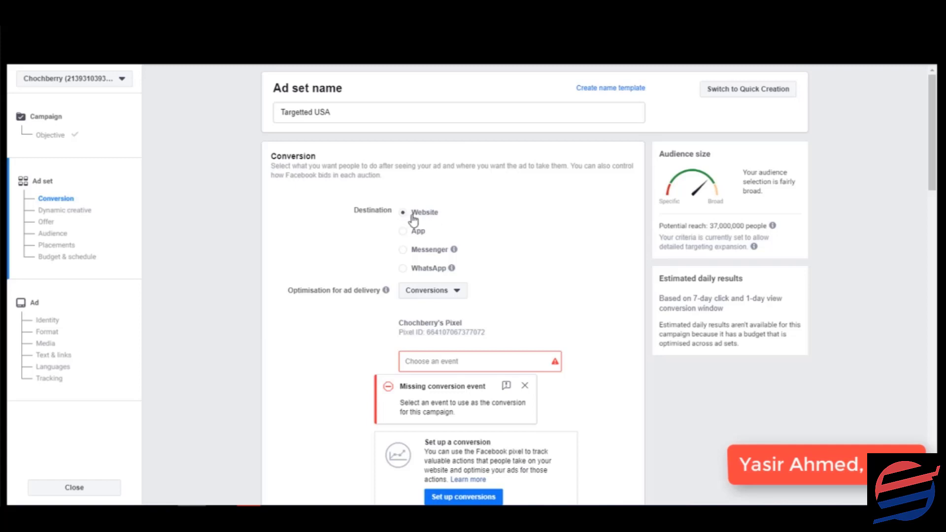
Keep delivery optimised for Conversions and select Purchase as the pixel conversion event
left_click(453, 295)
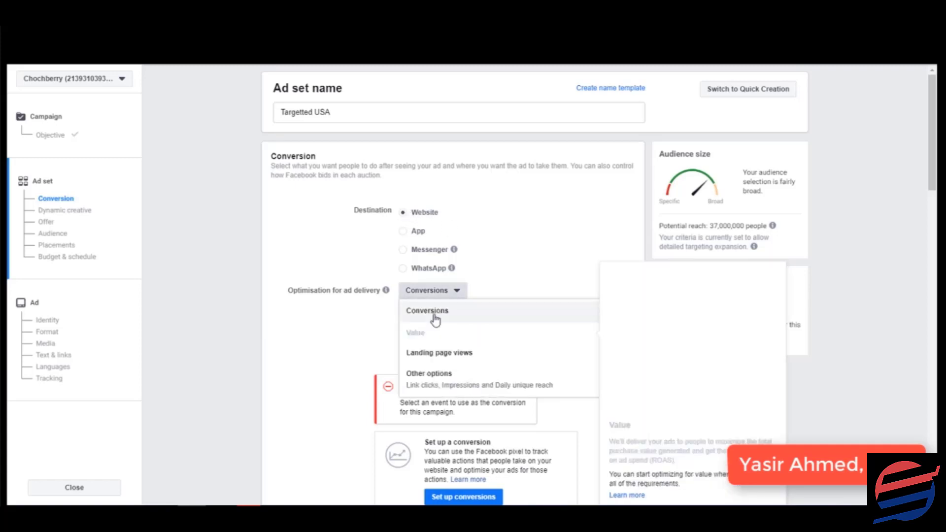
left_click(436, 315)
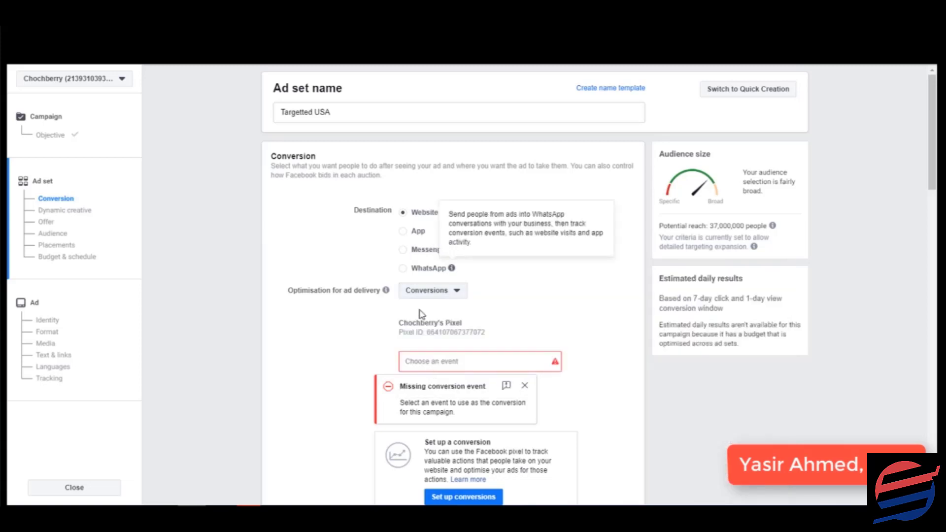
left_click(436, 365)
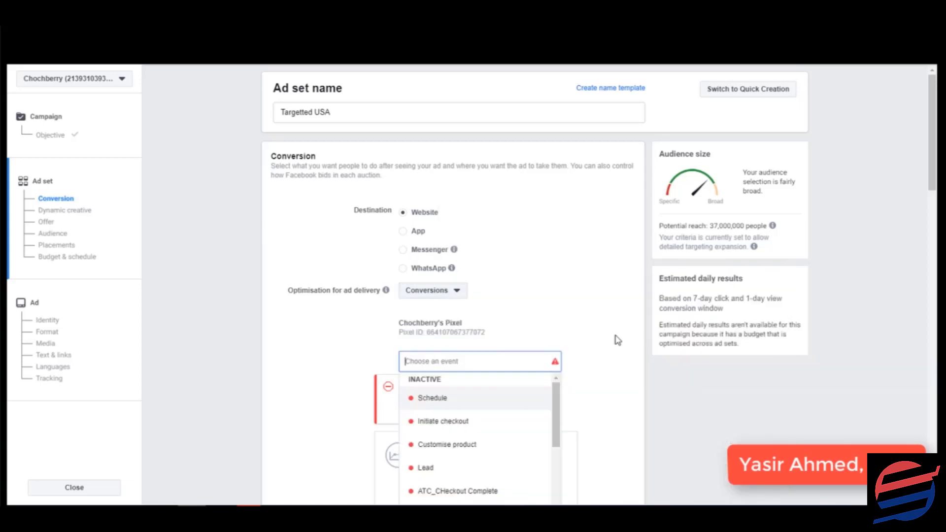
scroll(614, 337, "down", 1)
scroll(500, 372, "down", 3)
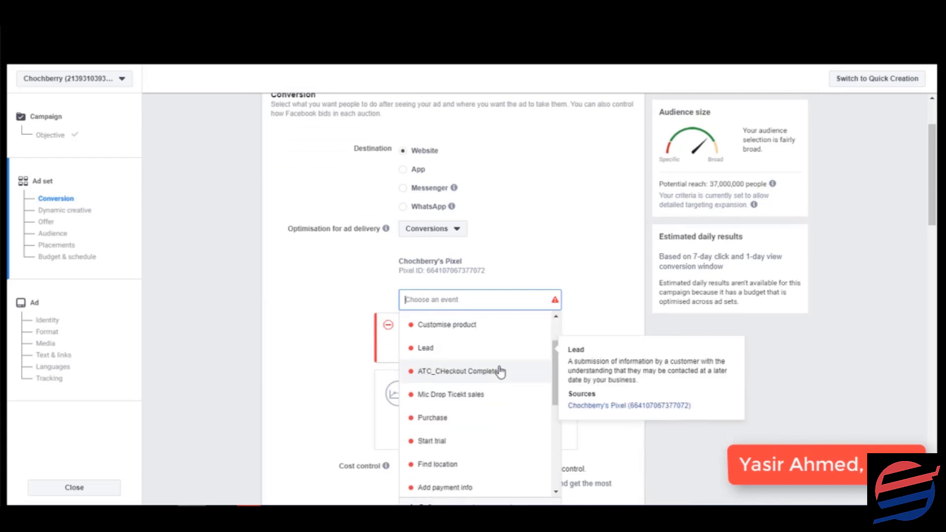
scroll(500, 372, "down", 3)
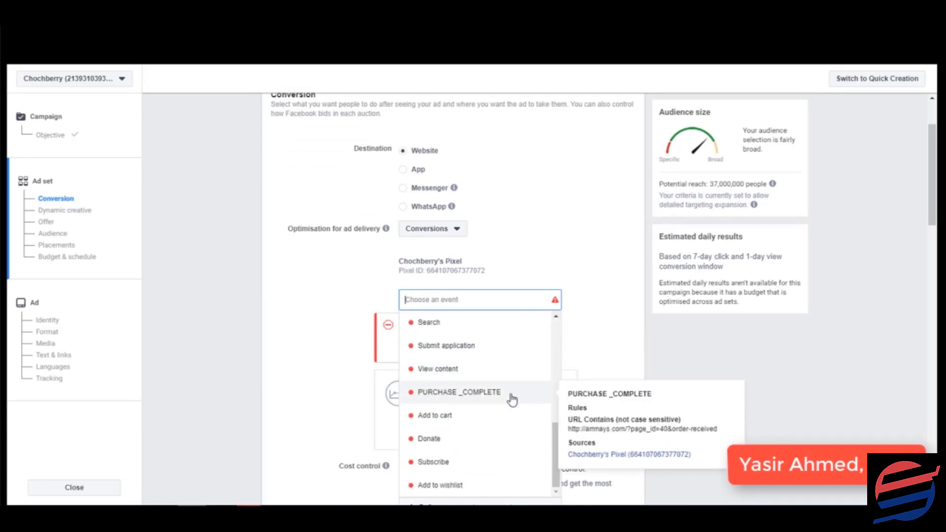
scroll(510, 399, "up", 3)
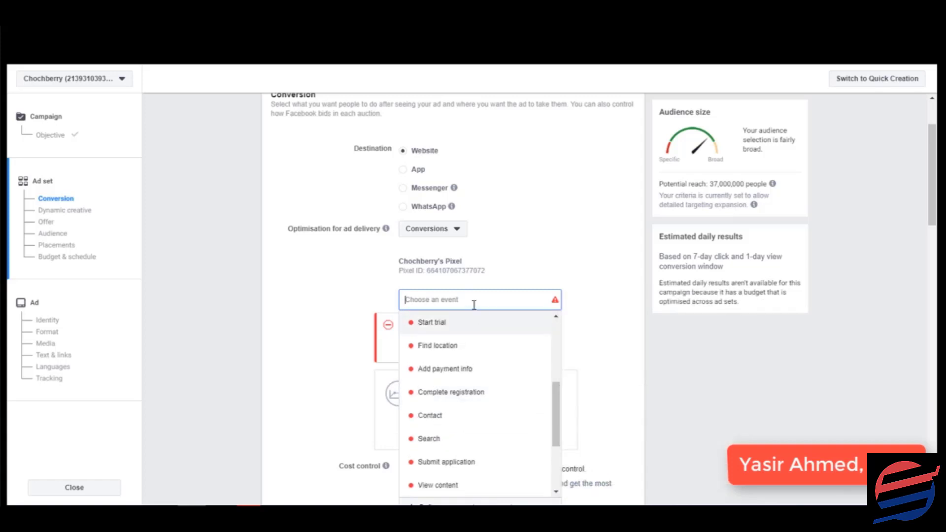
type("pur")
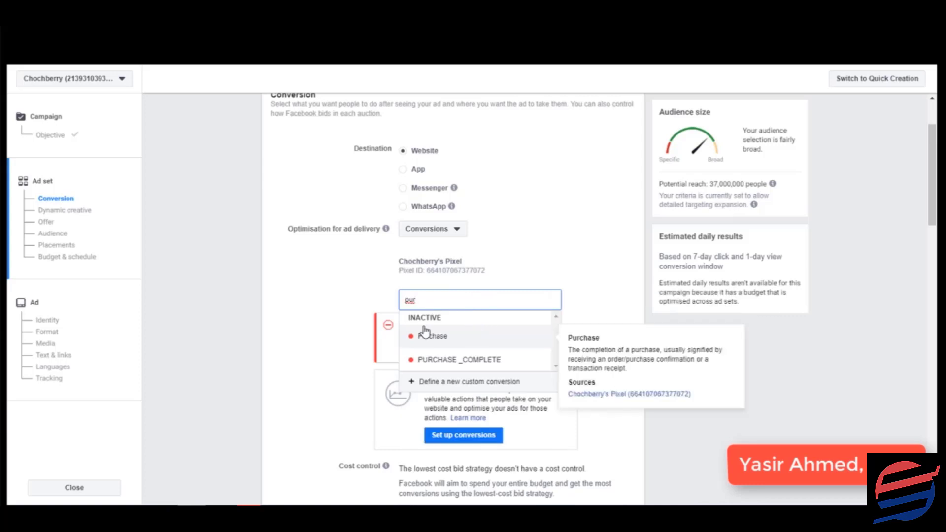
left_click(442, 335)
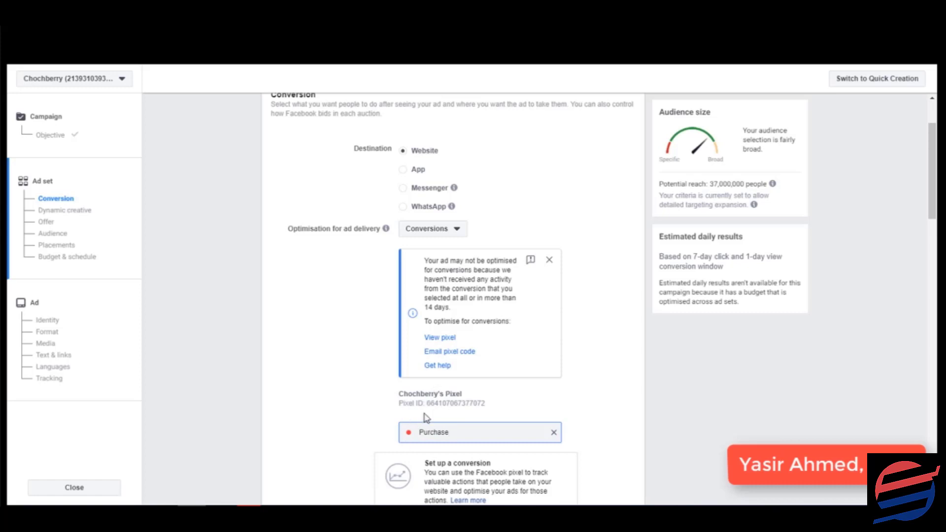
scroll(390, 221, "down", 2)
scroll(485, 310, "up", 3)
scroll(400, 222, "down", 4)
scroll(466, 200, "down", 1)
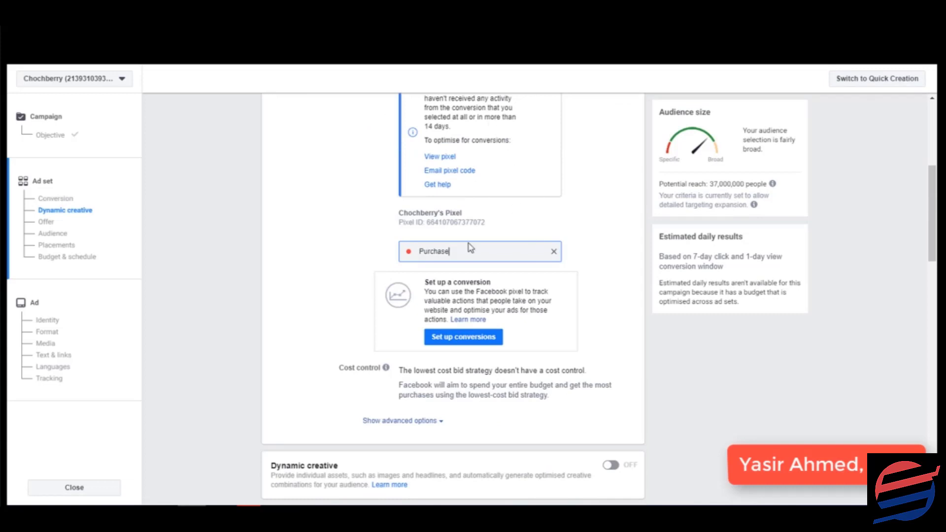
scroll(411, 293, "down", 7)
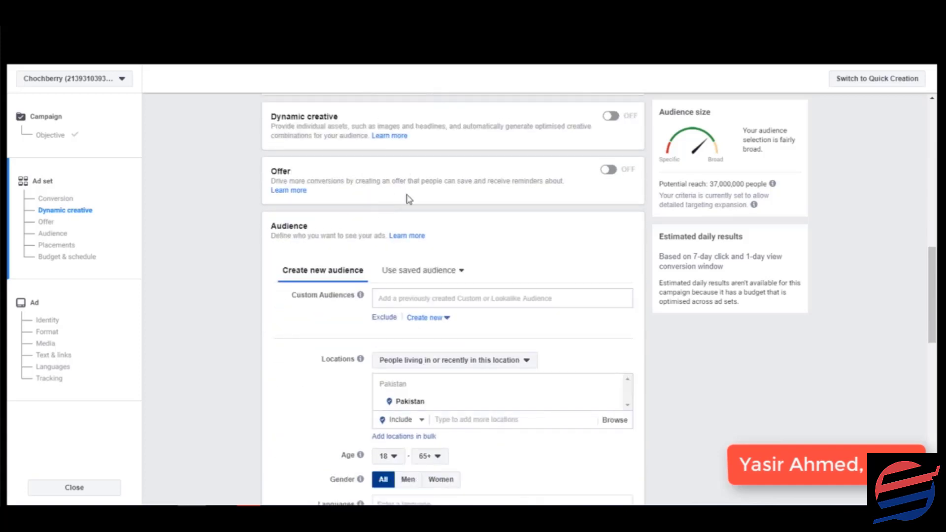
Remove Pakistan and add United States as the audience location
scroll(407, 199, "down", 1)
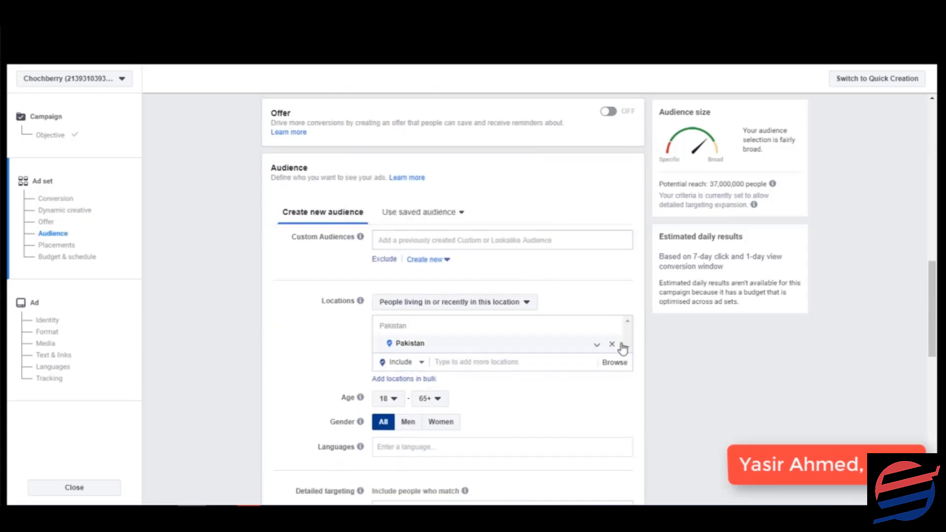
left_click(611, 344)
scroll(493, 335, "down", 1)
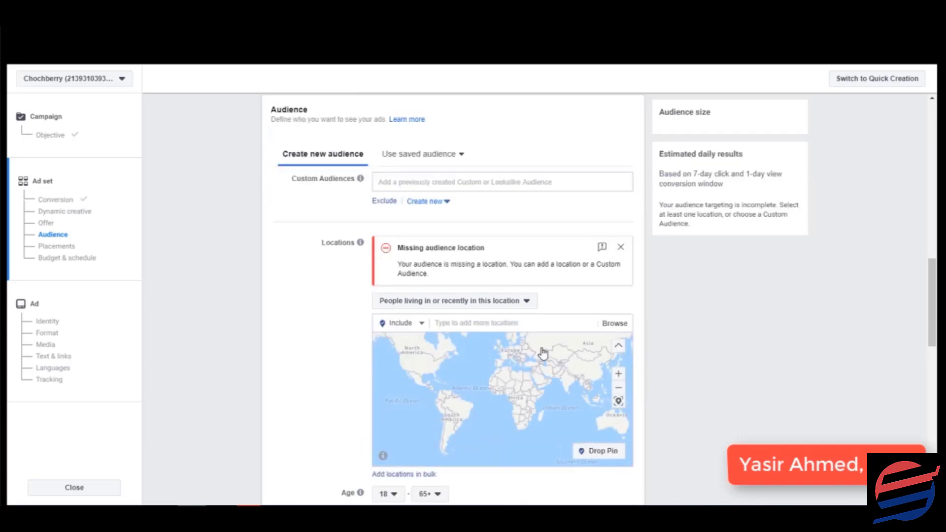
left_click(492, 329)
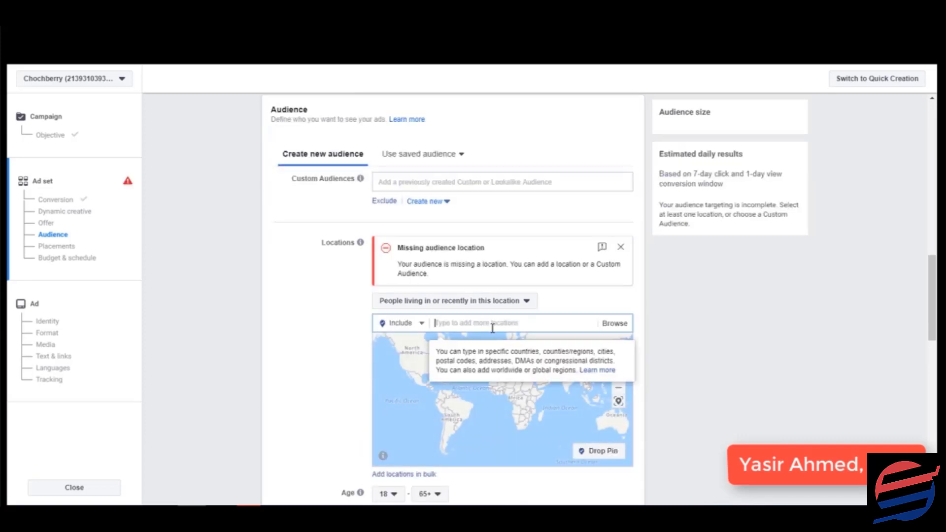
type("usa")
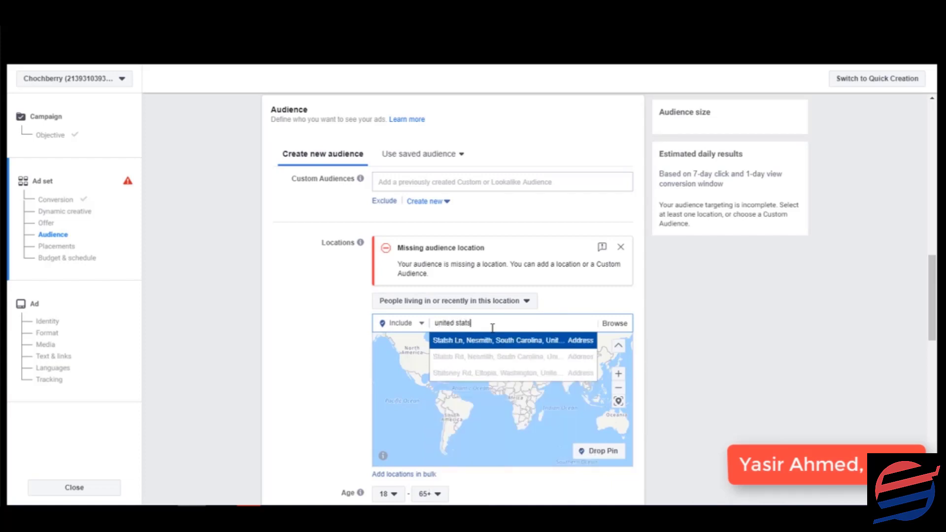
triple_click(492, 328)
type("usa")
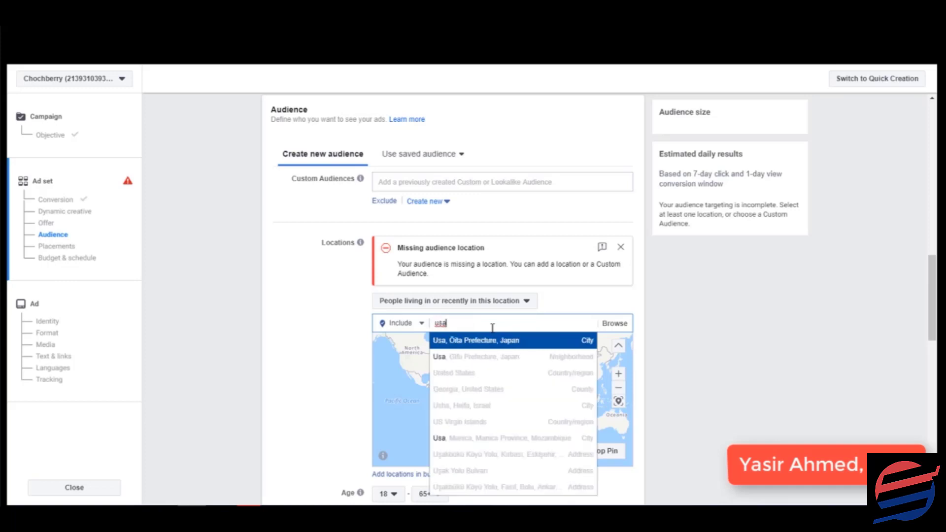
left_click(482, 375)
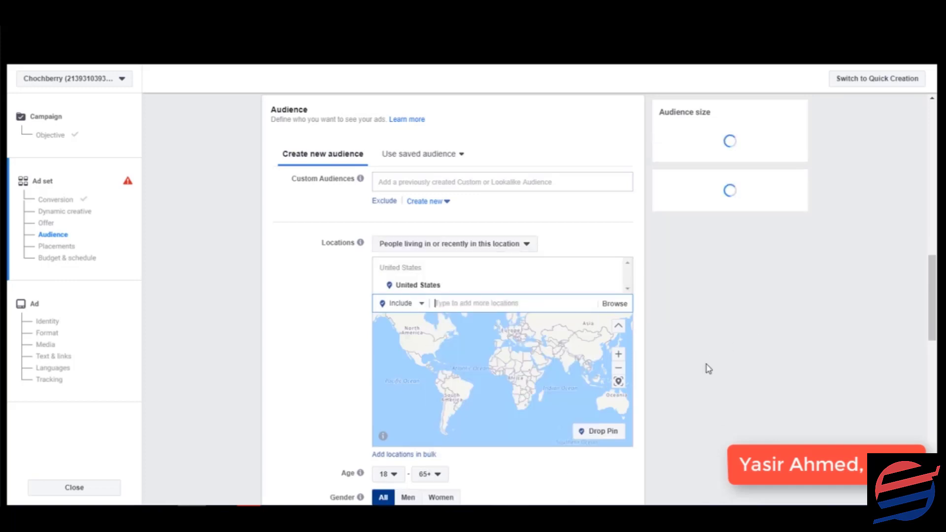
Set the audience age range to 22–50
scroll(305, 390, "down", 3)
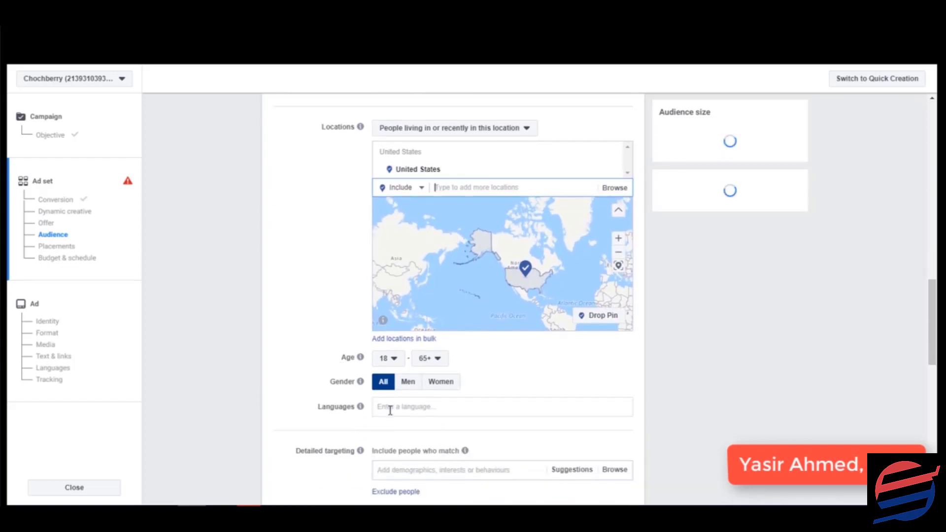
left_click(397, 359)
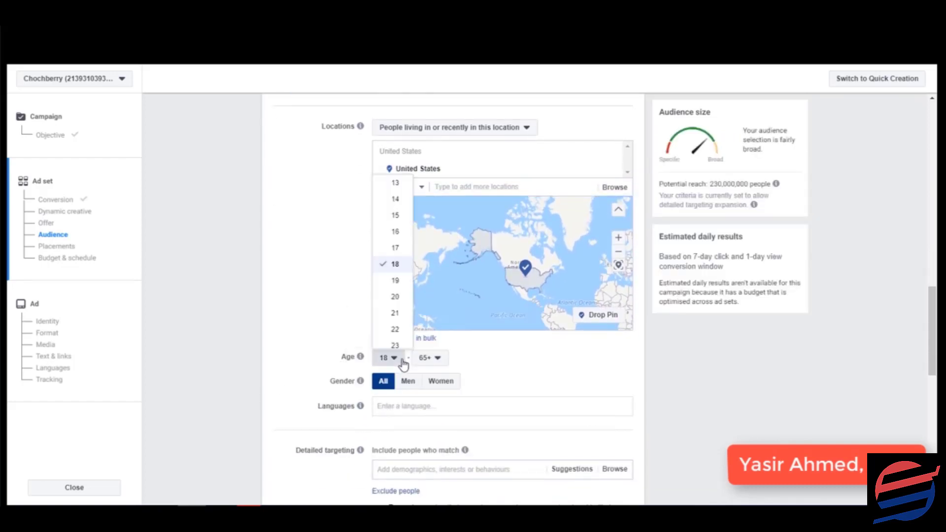
scroll(401, 291, "down", 1)
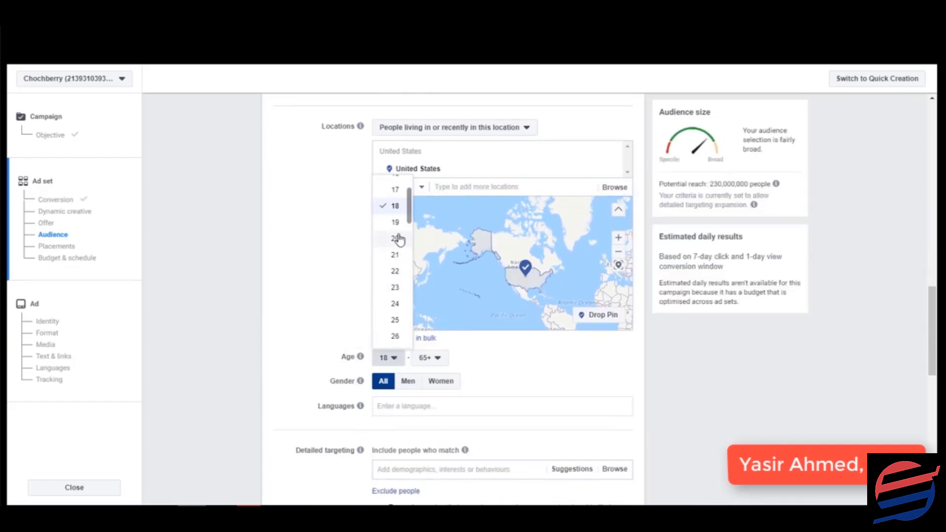
left_click(396, 270)
left_click(438, 359)
scroll(428, 292, "up", 3)
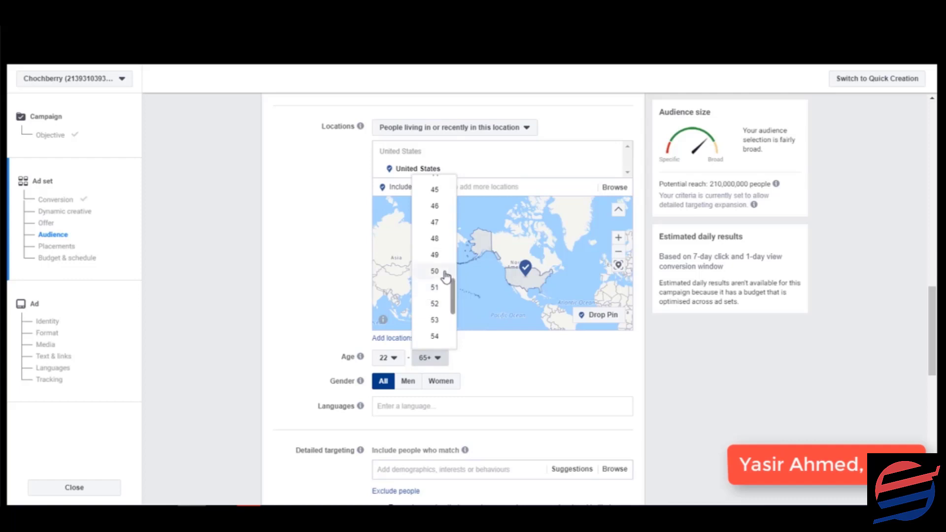
left_click(446, 276)
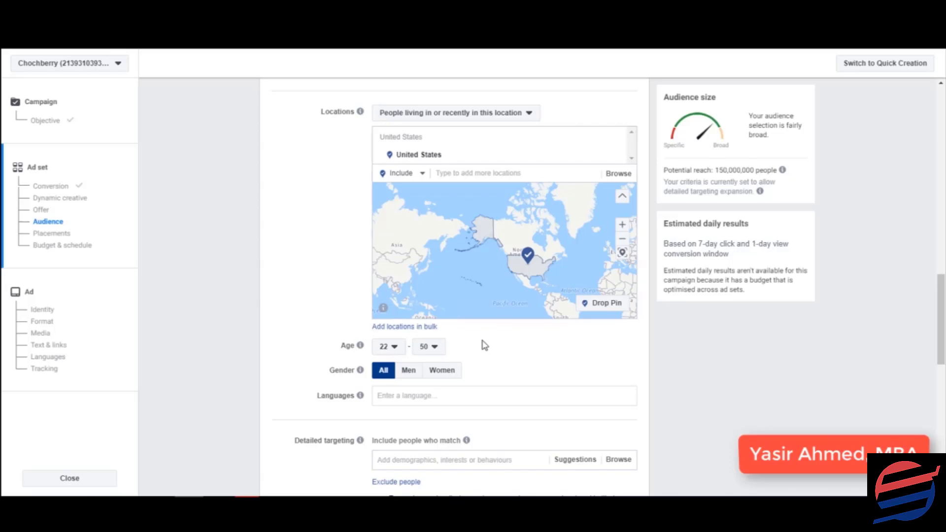
Add English (US) as the audience language
mouse_move(361, 345)
left_click(453, 395)
type("en")
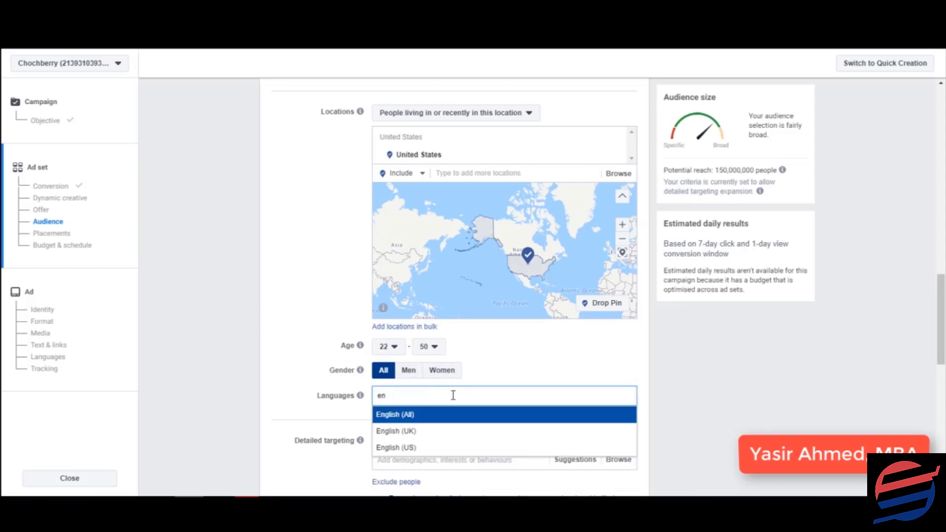
key("Down")
key("Down")
key("Return")
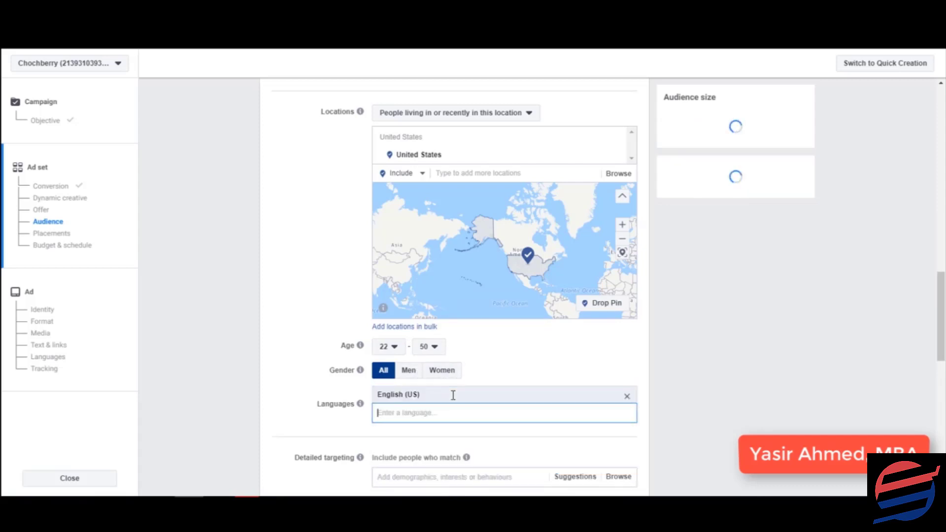
Turn off detailed targeting expansion and add the Smartwatch interest
scroll(689, 332, "down", 1)
scroll(690, 331, "down", 2)
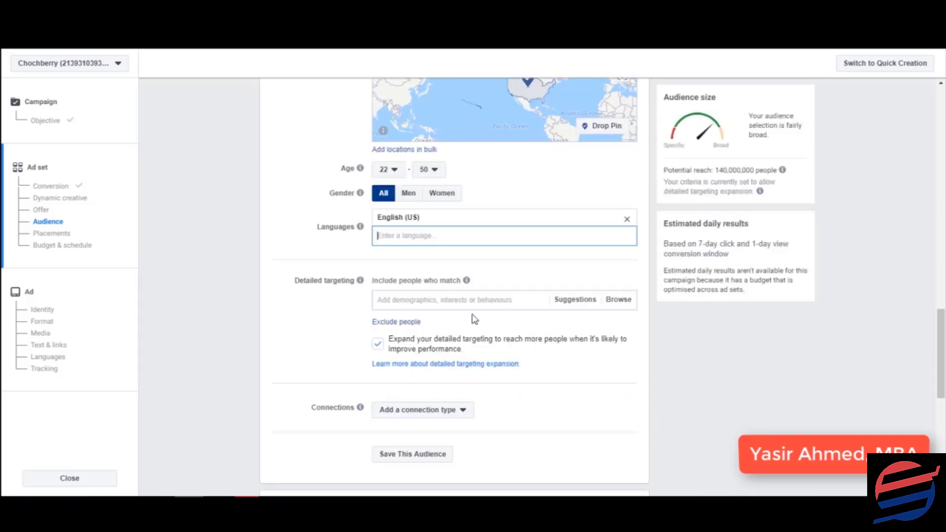
left_click(377, 343)
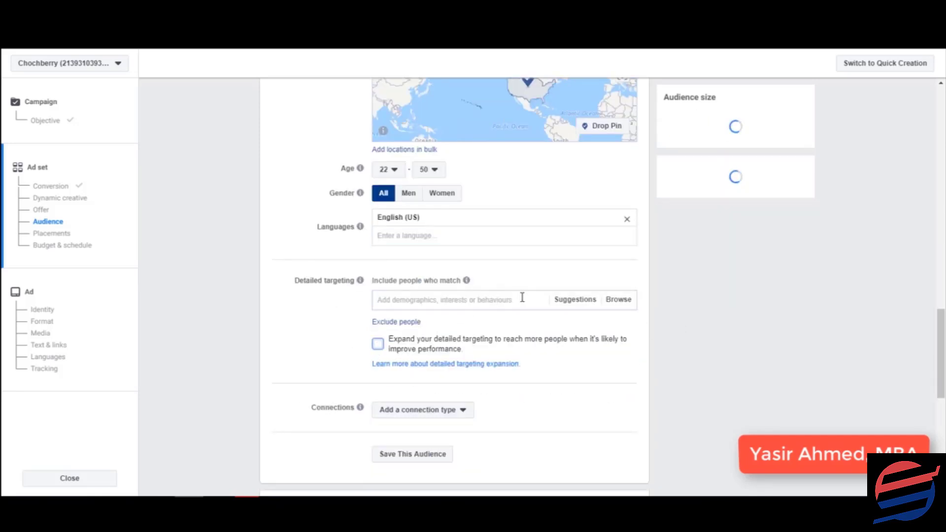
left_click(521, 300)
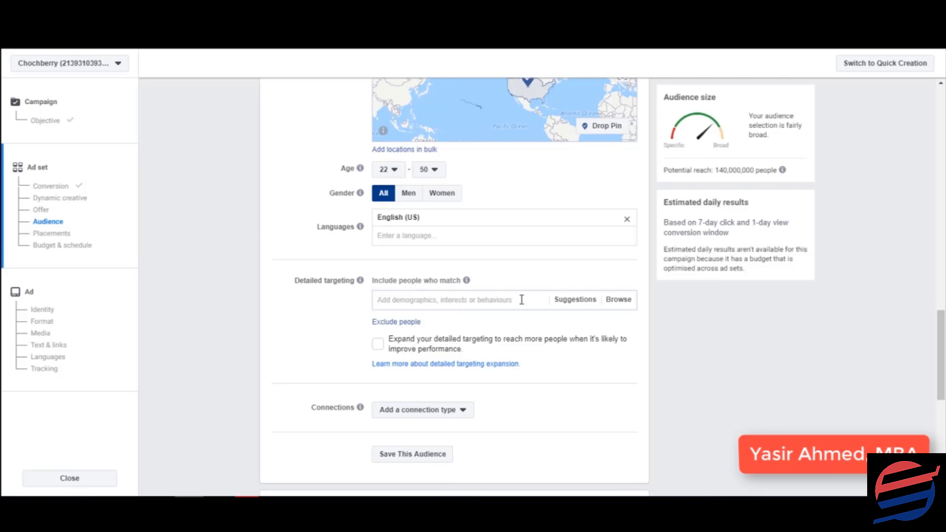
type("smartwatch")
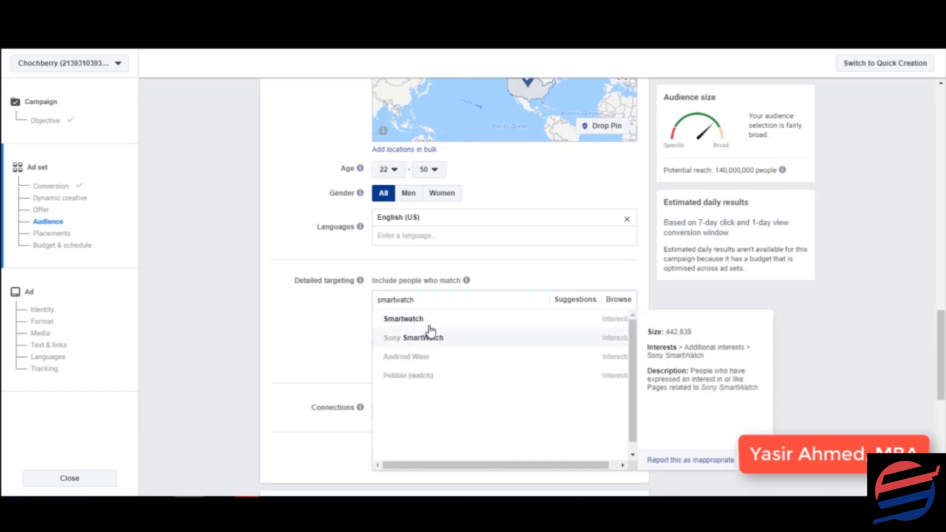
left_click(483, 320)
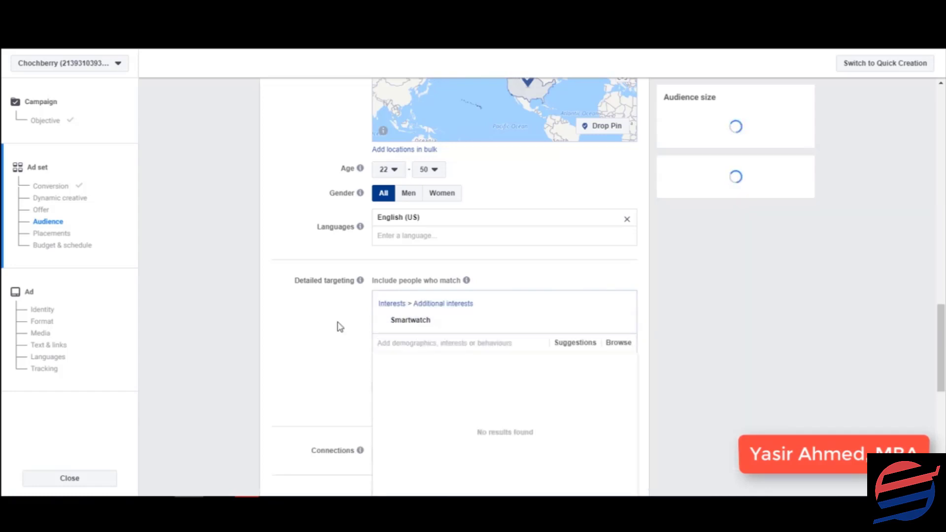
left_click(362, 339)
Add Apple Watch, Smart device, Gadget, Mobile phone accessories and Gadget Geeks from suggestions, reaching 15,000,000
left_click(575, 342)
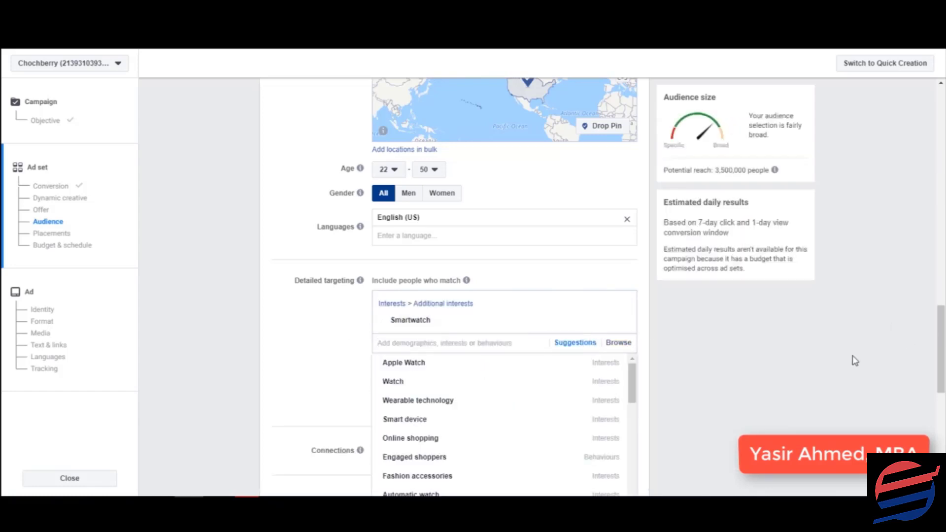
scroll(828, 374, "down", 1)
left_click(431, 306)
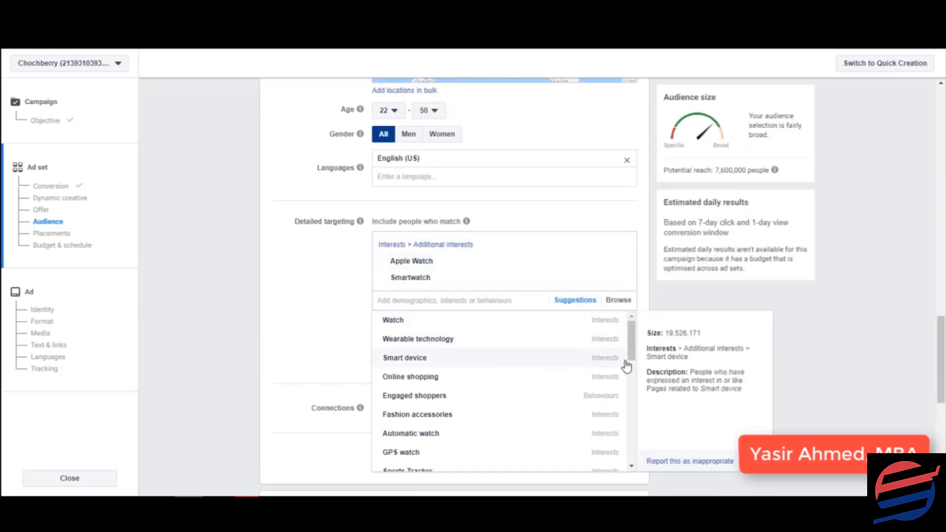
left_click(618, 358)
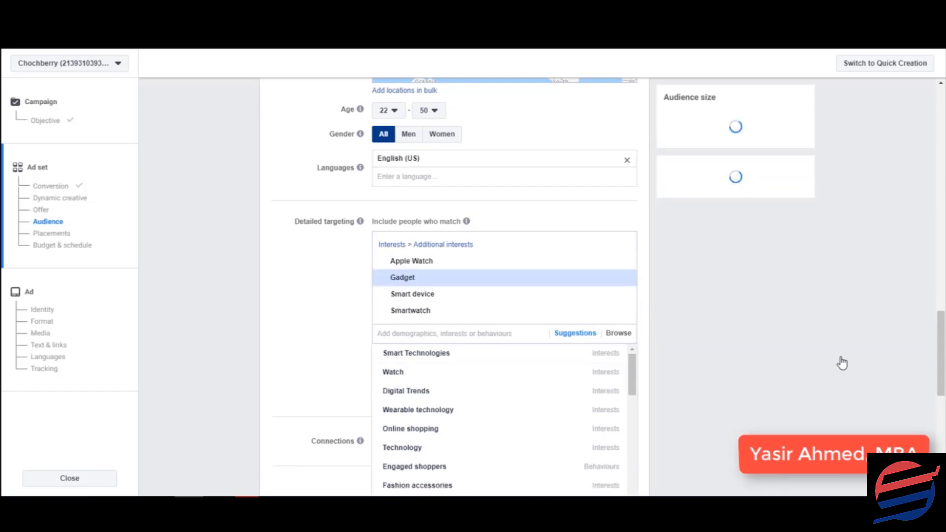
scroll(486, 392, "down", 1)
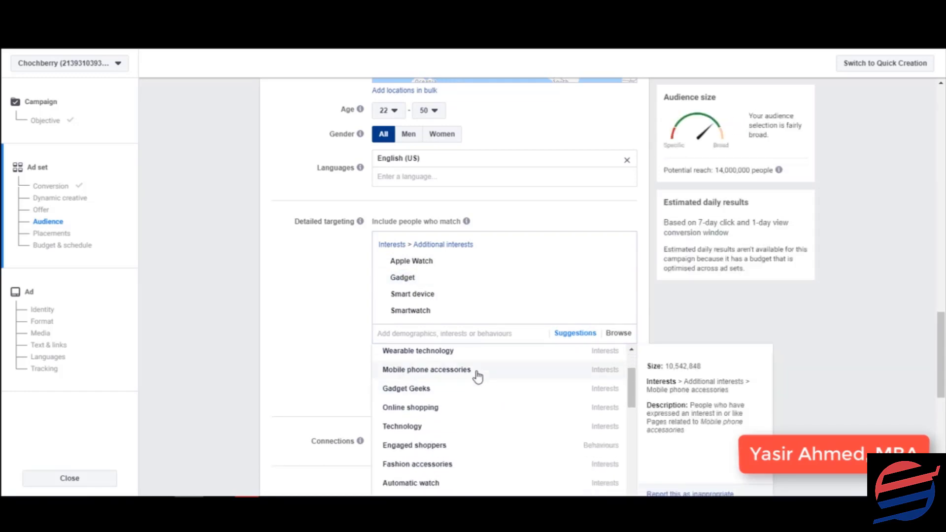
left_click(477, 374)
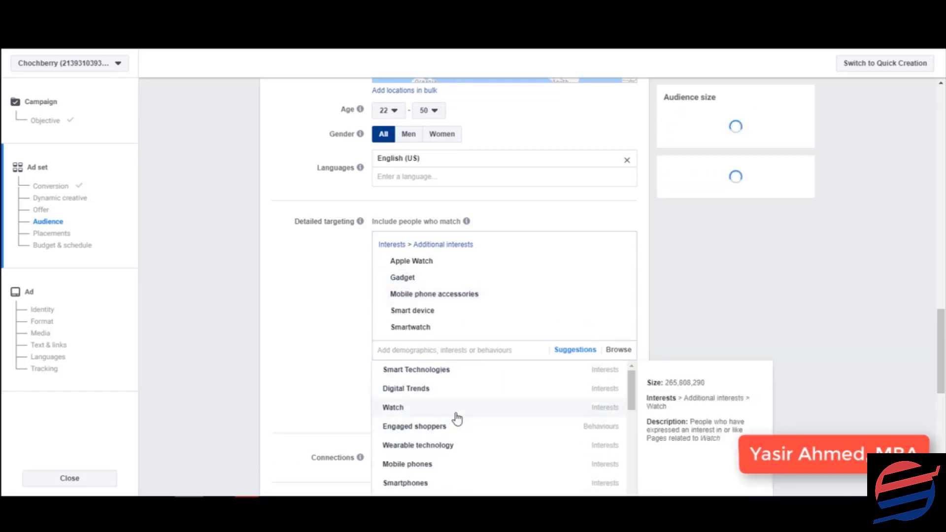
scroll(457, 417, "down", 1)
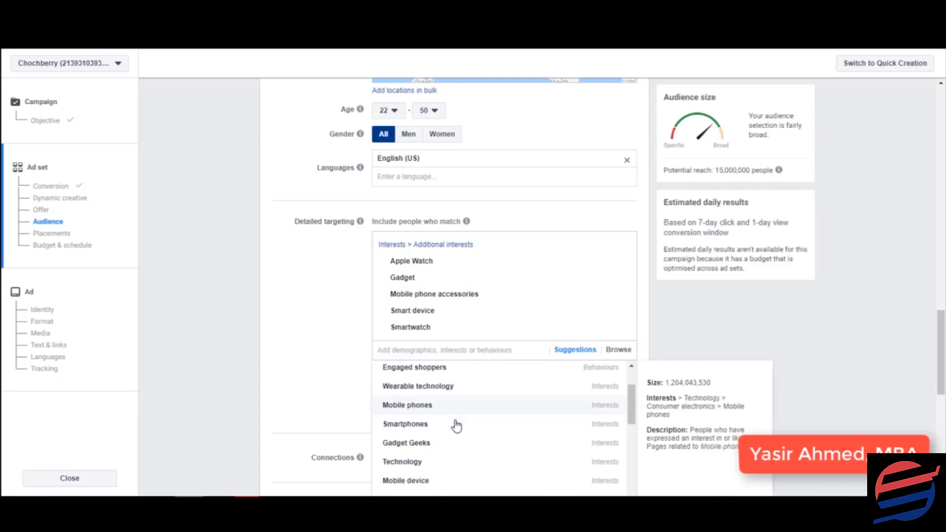
left_click(527, 442)
scroll(526, 409, "down", 3)
scroll(493, 434, "down", 1)
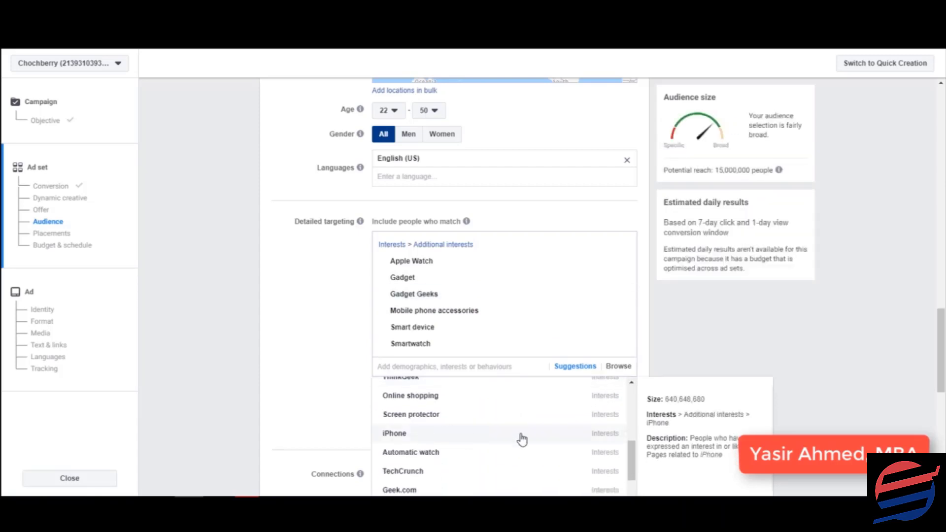
double_click(339, 221)
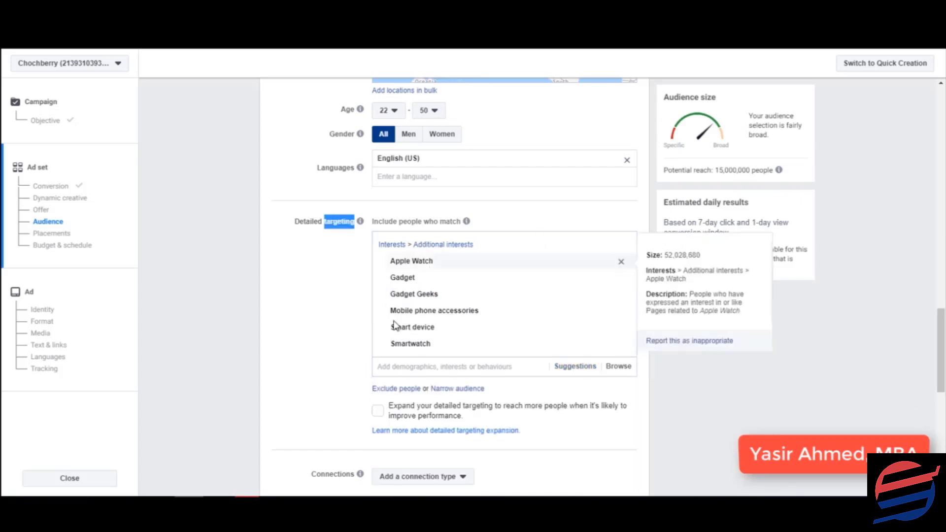
scroll(735, 190, "up", 1)
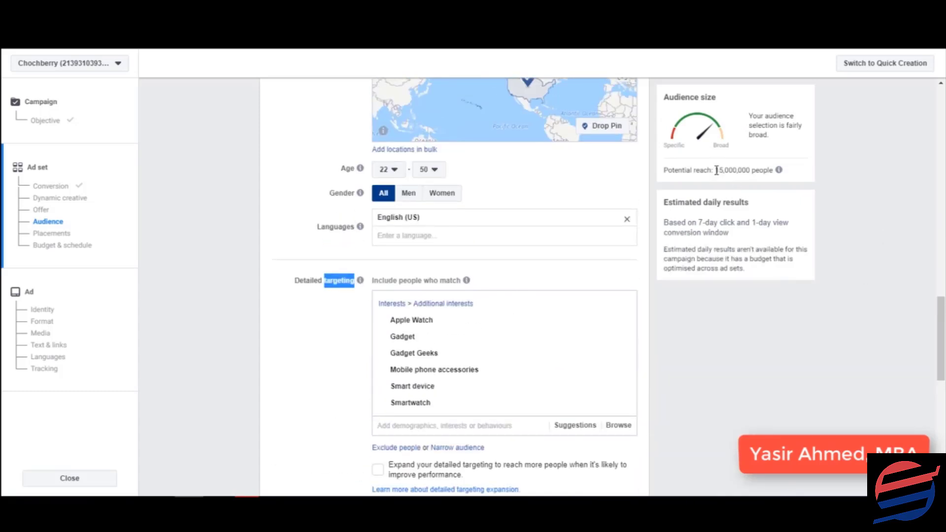
left_click_drag(716, 173, 748, 173)
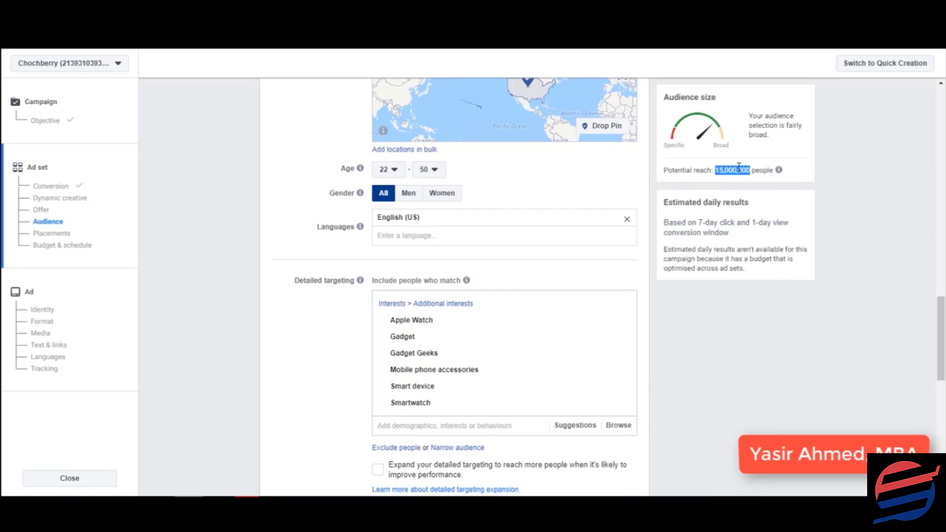
scroll(711, 359, "down", 2)
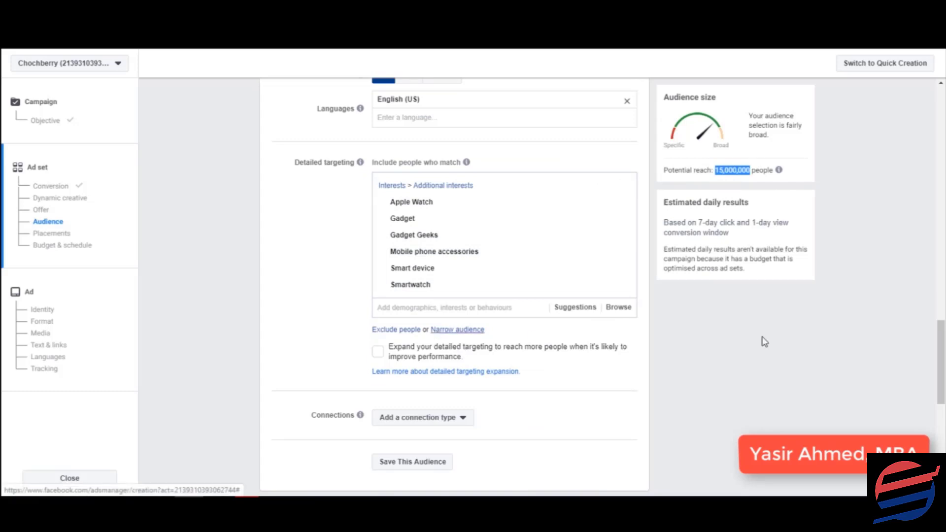
Narrow the audience with a must-match group containing the Online shopping interest
left_click(458, 329)
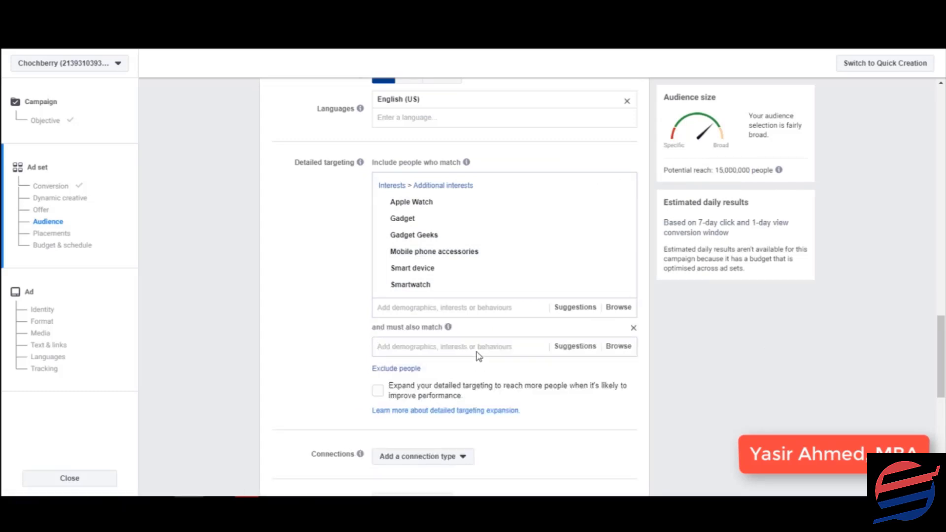
type("online shoopers")
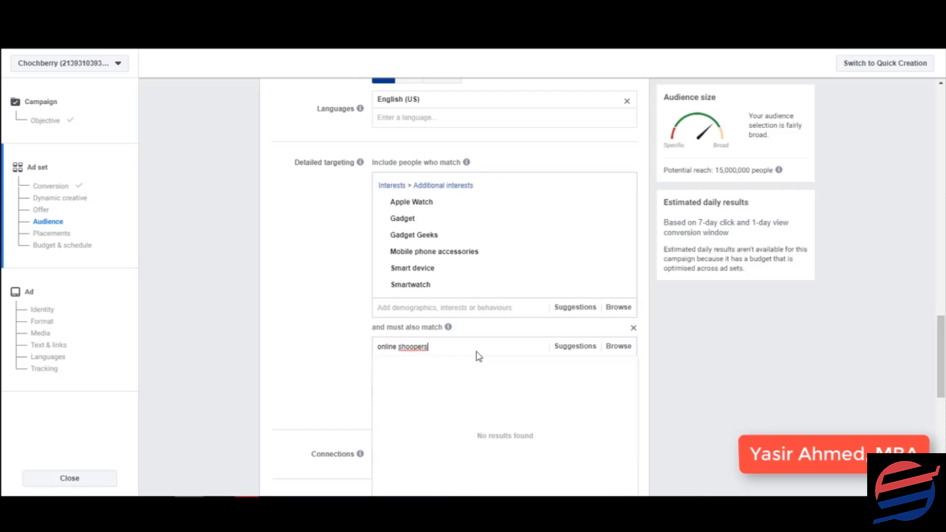
triple_click(414, 348)
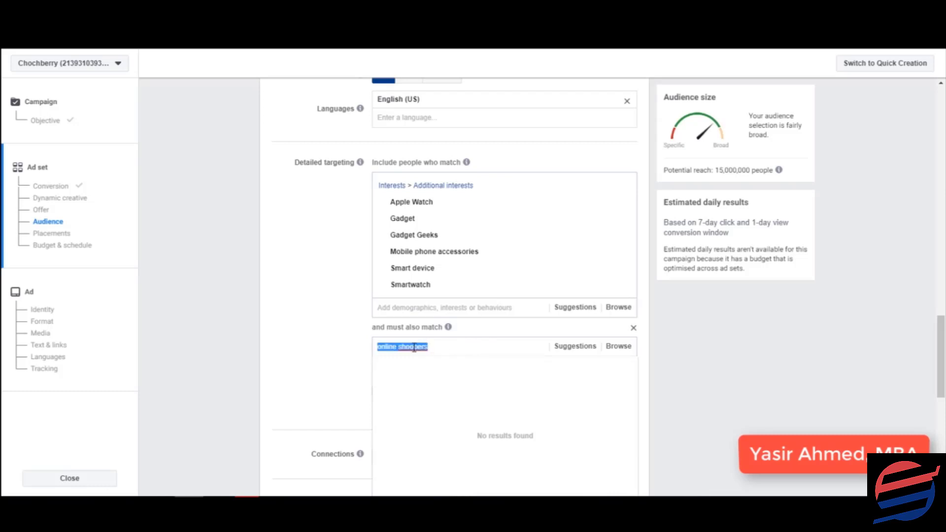
type("online shopping")
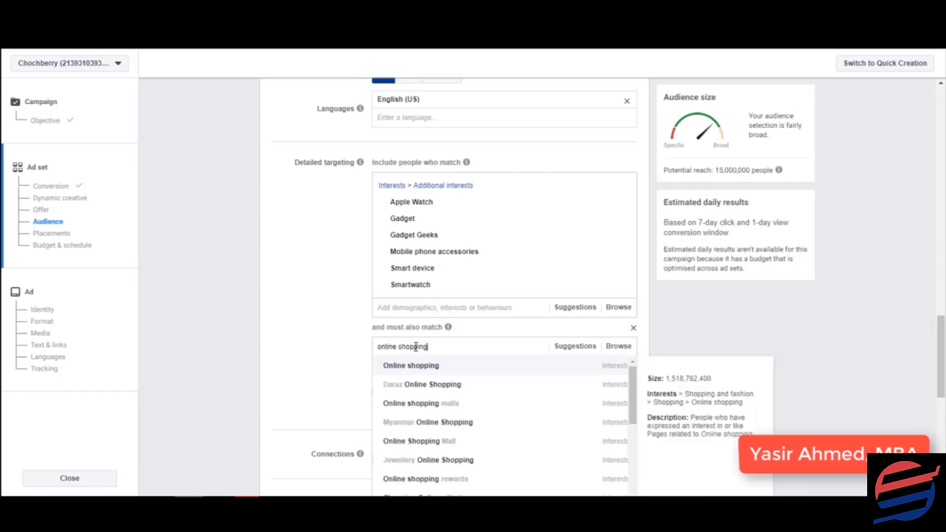
left_click(422, 367)
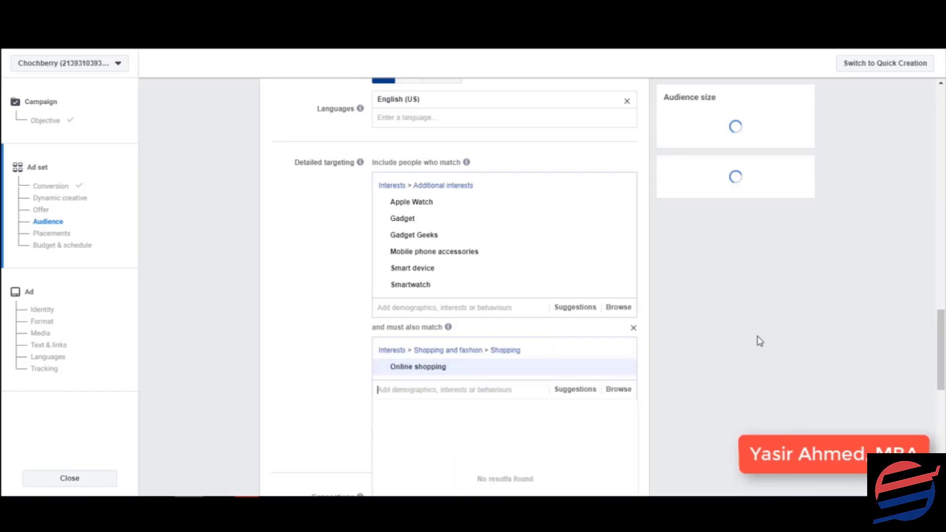
left_click(777, 363)
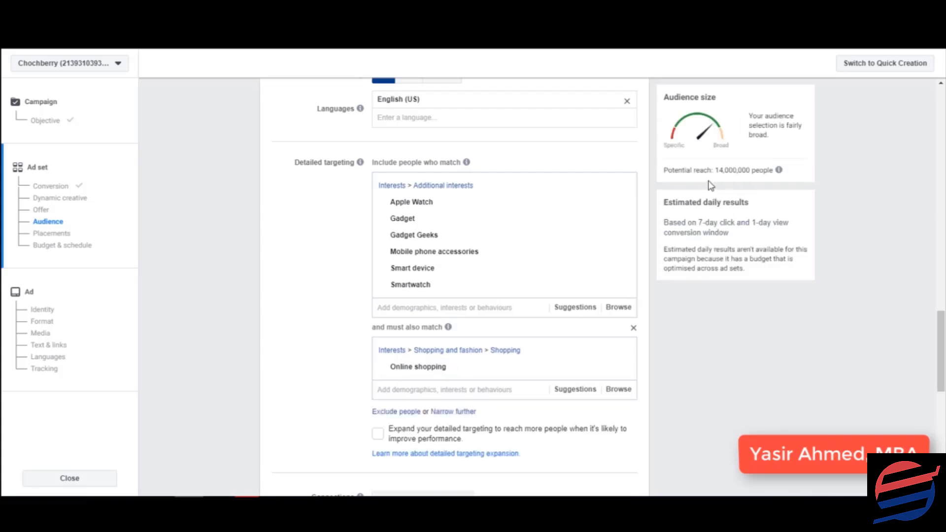
Add Engaged shoppers to the must-match group, bringing potential reach to 14,000,000
left_click(541, 392)
left_click(575, 390)
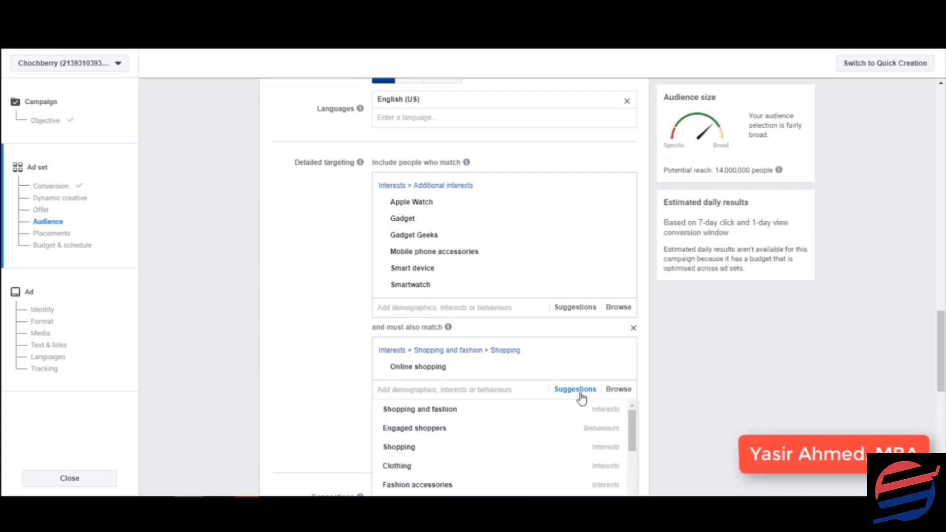
left_click(424, 429)
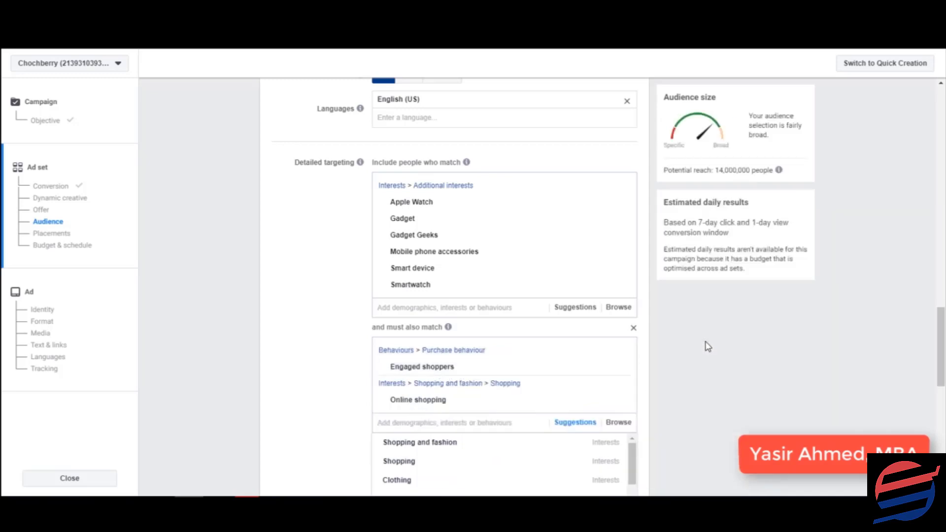
left_click(716, 349)
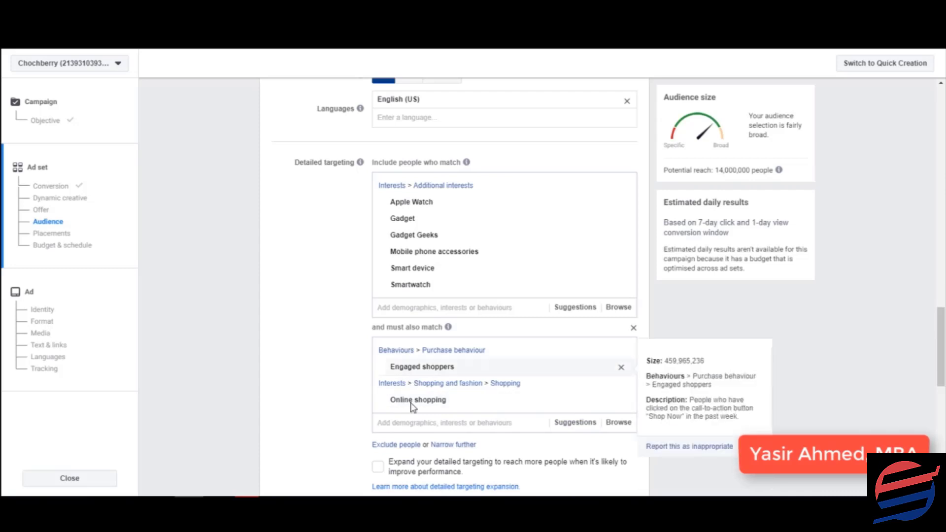
mouse_move(457, 399)
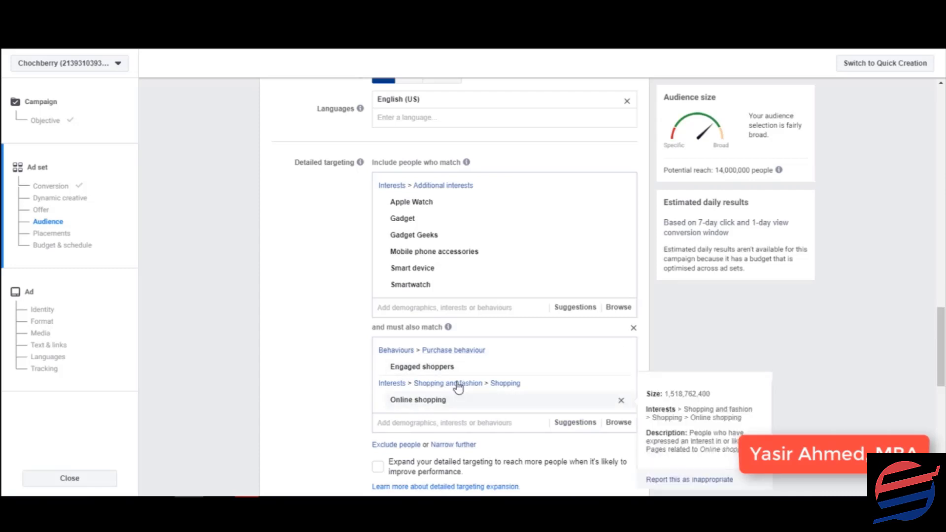
scroll(363, 387, "down", 3)
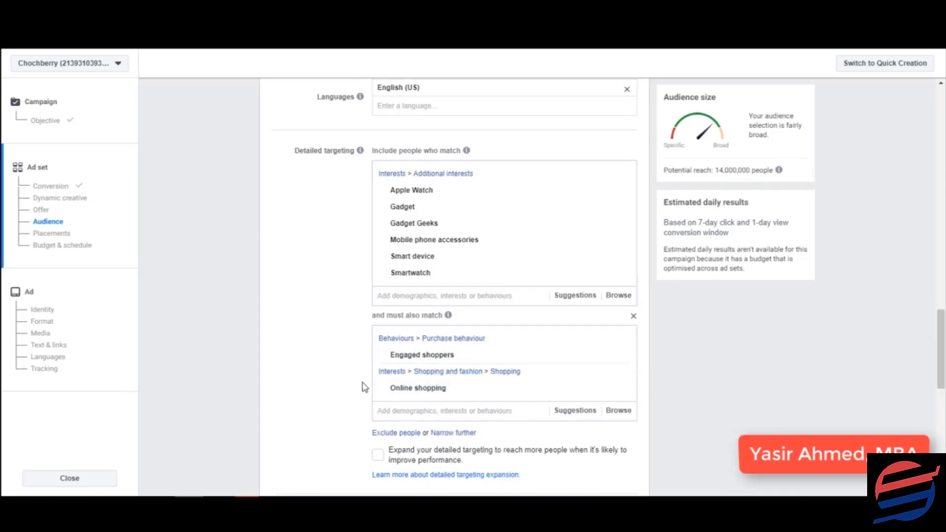
scroll(359, 345, "up", 1)
Keep AAA Digital Marketing as the Facebook Page and rename the ad to 'AD 1'
scroll(360, 364, "down", 3)
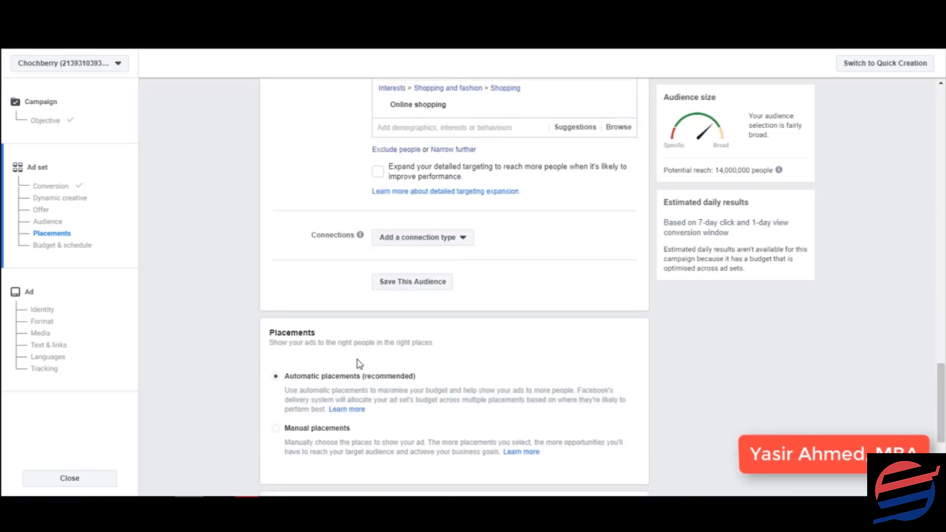
scroll(356, 363, "down", 5)
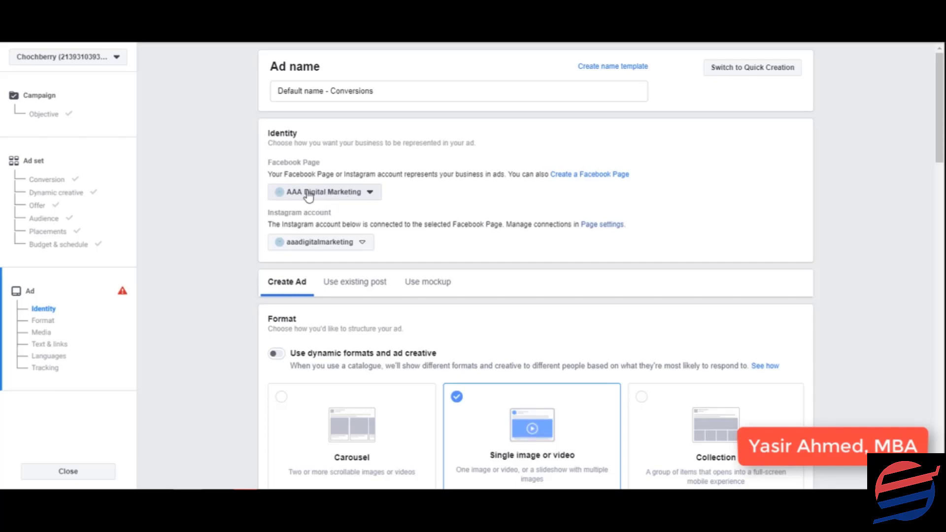
left_click(321, 199)
left_click(321, 198)
left_click_drag(403, 97, 285, 95)
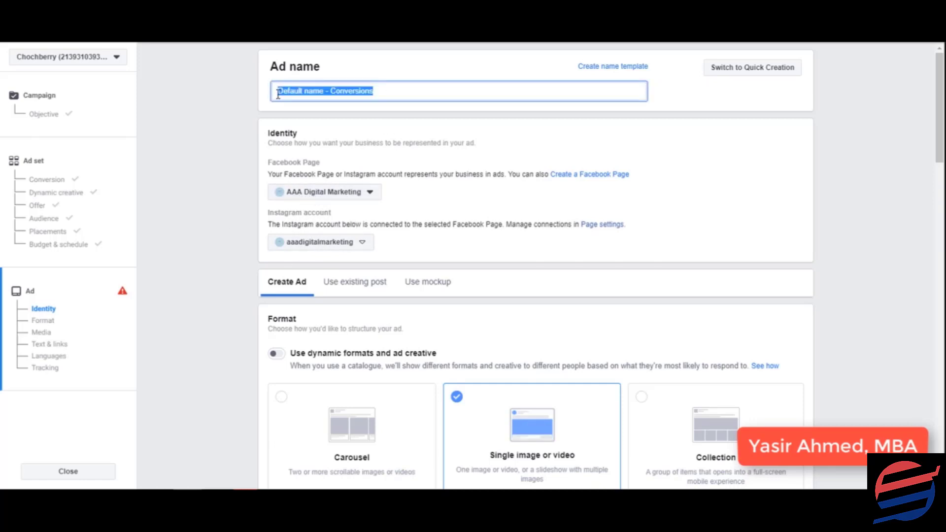
type("AD 1")
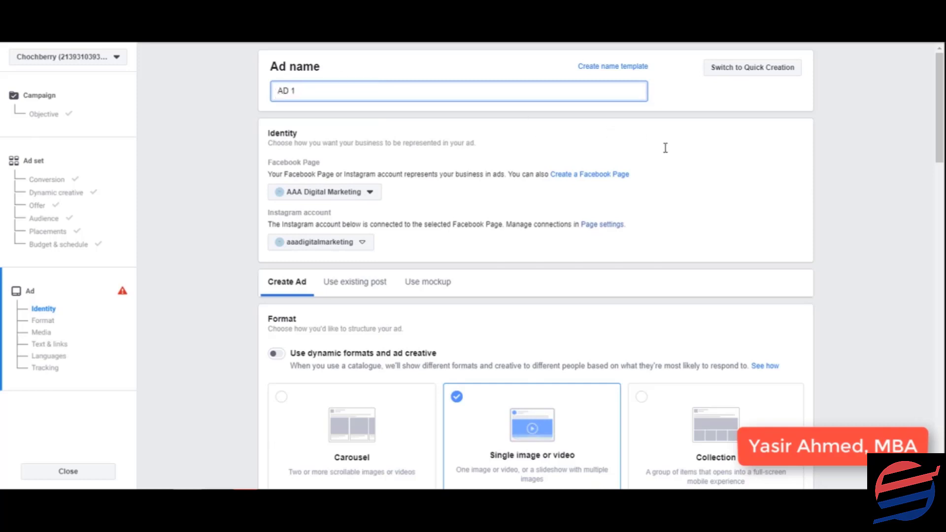
Copy the smartwatch product ad copy from the Word document
scroll(665, 148, "down", 5)
scroll(532, 184, "down", 2)
scroll(530, 175, "up", 2)
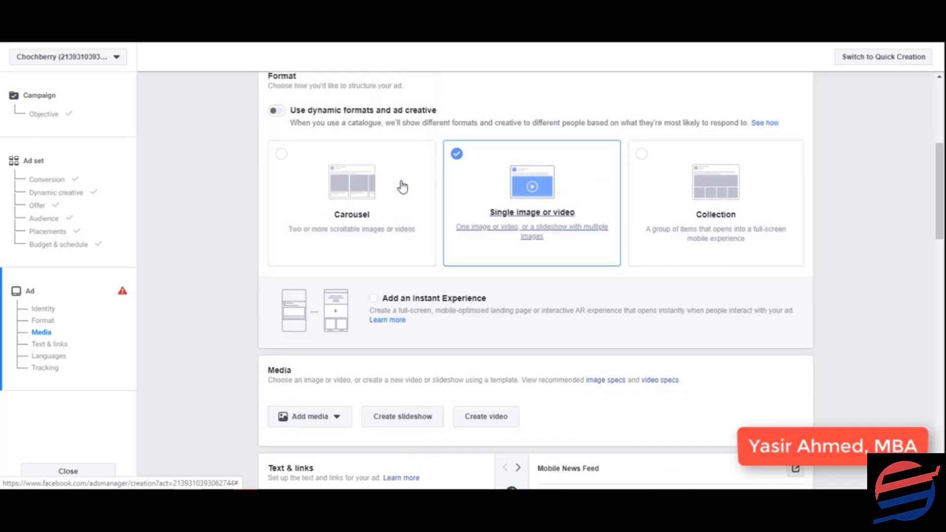
scroll(661, 202, "down", 7)
scroll(382, 192, "down", 1)
scroll(384, 186, "up", 1)
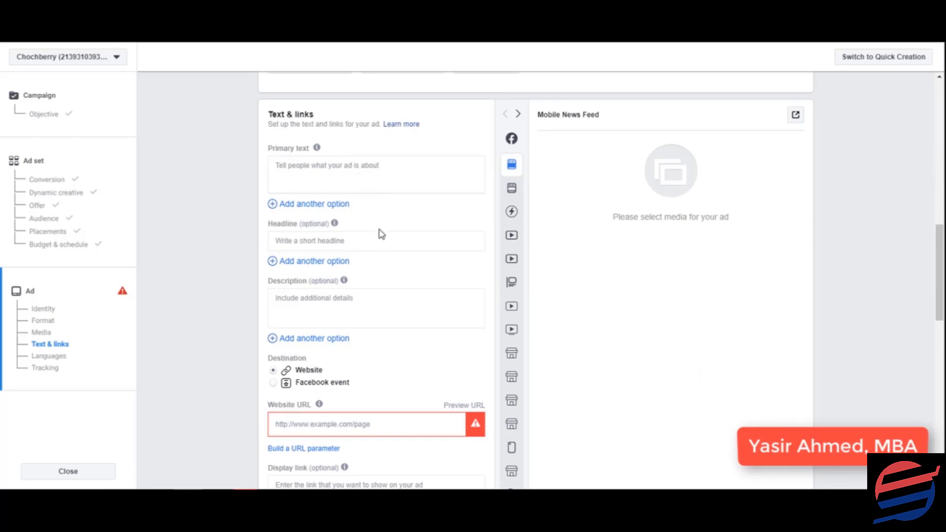
scroll(383, 240, "down", 1)
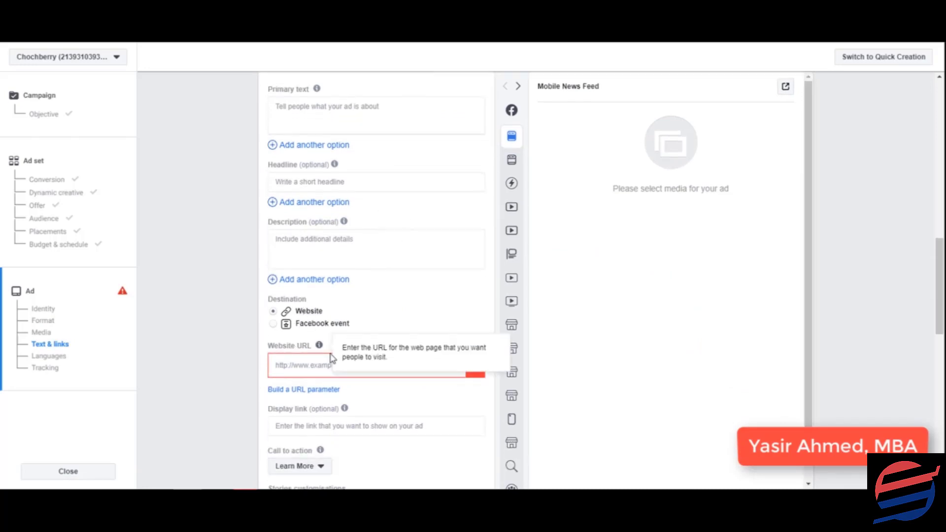
scroll(358, 277, "up", 3)
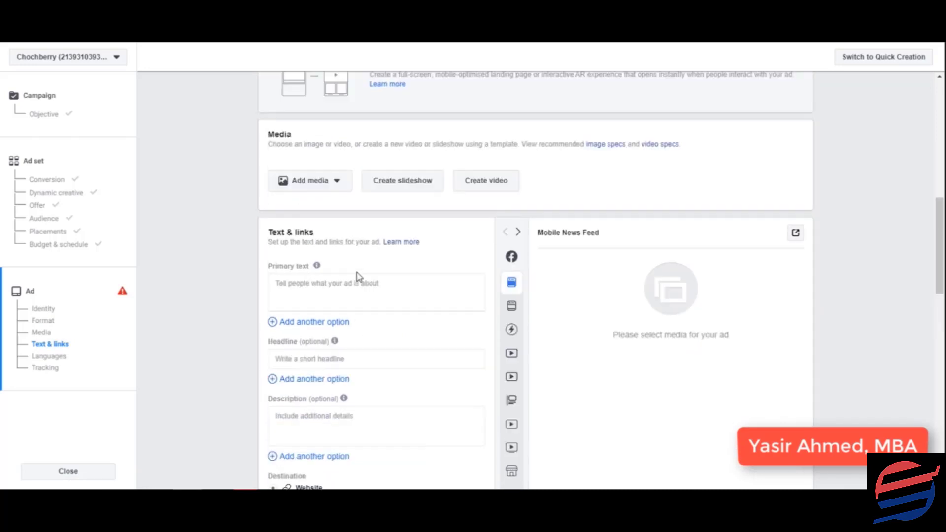
left_click_drag(229, 283, 229, 159)
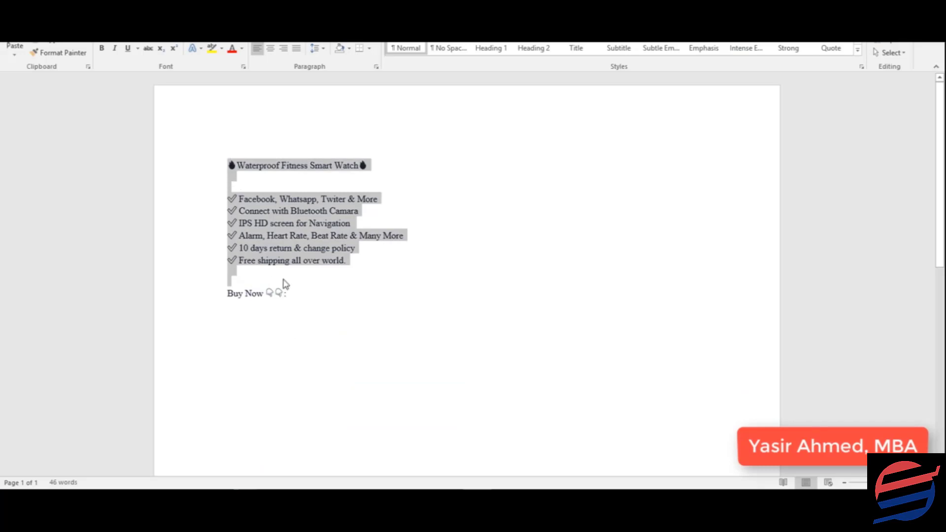
left_click(285, 283)
left_click_drag(205, 294, 205, 160)
key("alt+Tab")
Paste the Waterproof Fitness Smart Watch copy into Primary text and remove the blank line under the heading
left_click(394, 276)
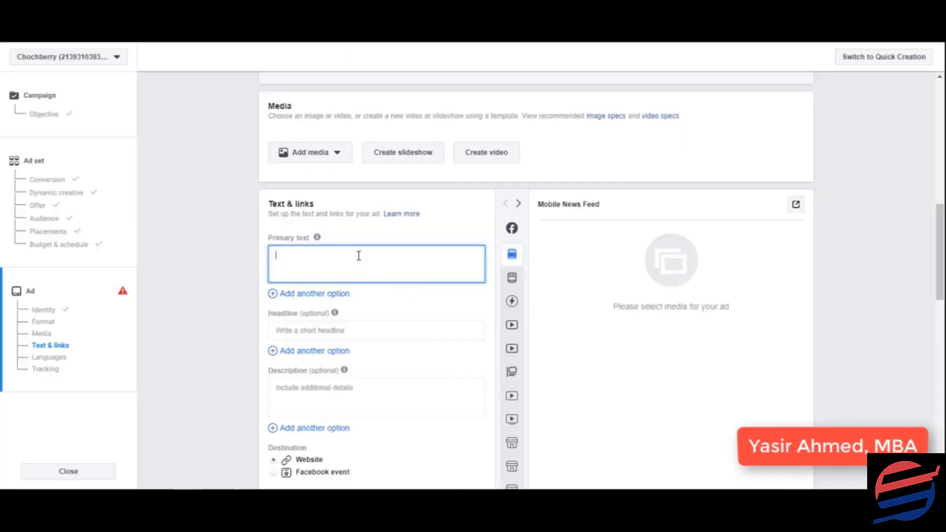
type("🔥Waterproof Fitness Smart Watch🔥   ✅ Facebook, Whatsapp, Twiter & More ✅ Connect with Bluetooth Camara ✅ IPS HD screen for Navigation ✅ Alarm, Heart Rate, Beat Rate & Many More ✅ 10 days return & change policy ✅ Free shipping all over world.   Buy Now 👇👇:")
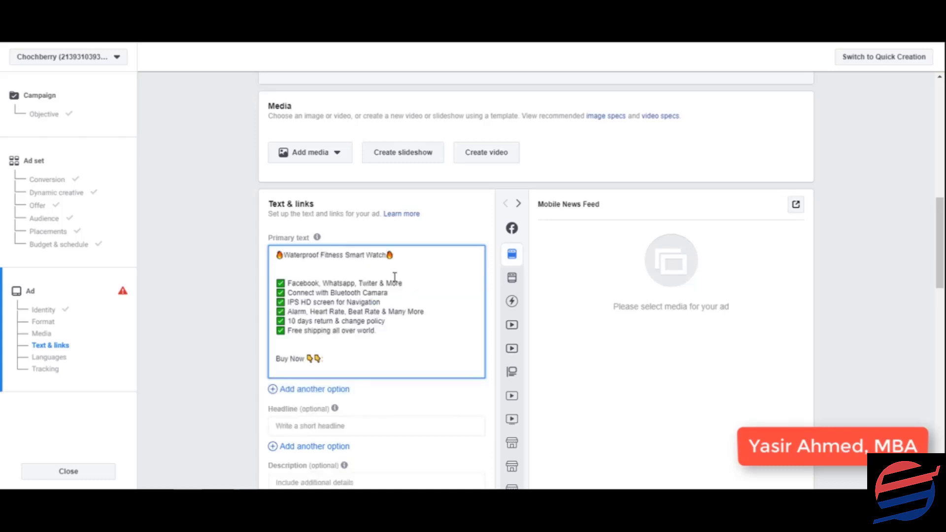
left_click(347, 269)
key("BackSpace")
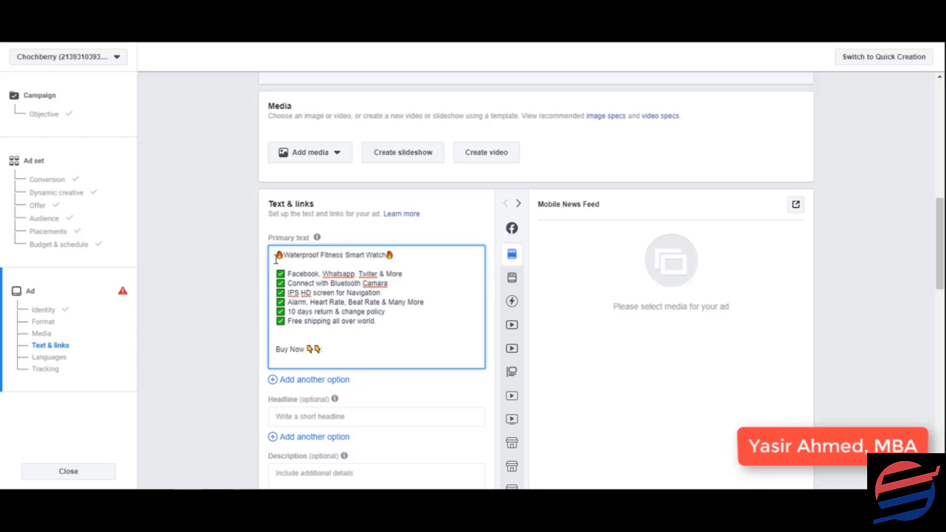
left_click_drag(286, 254, 378, 256)
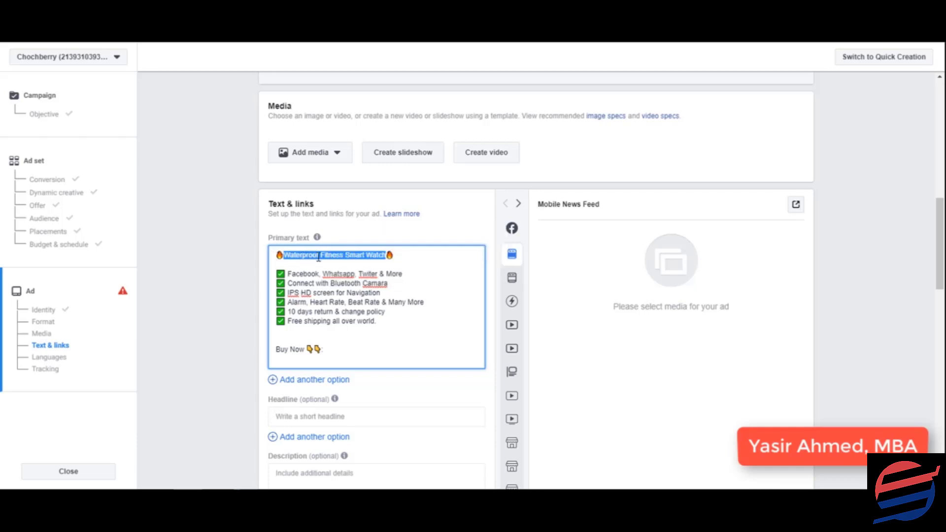
left_click(179, 495)
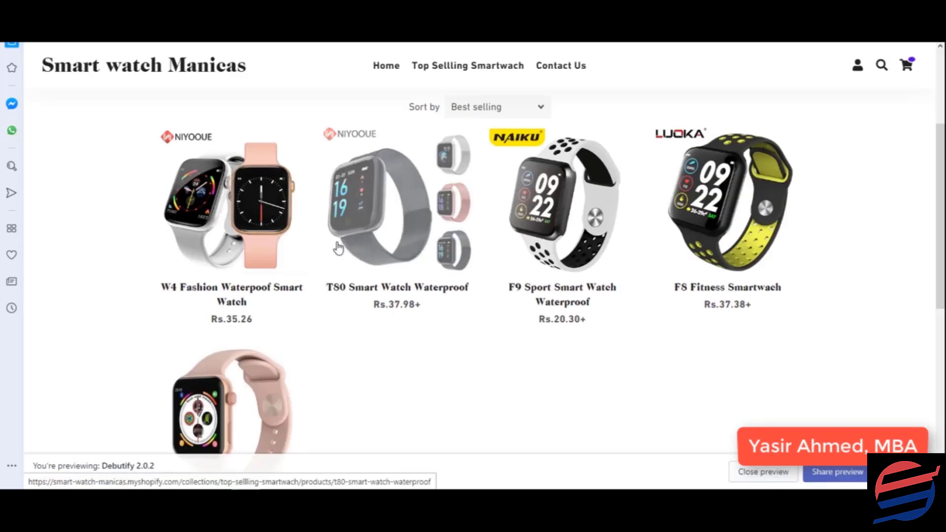
Scroll through the Top Selling Smartwatch collection in the Shopify store preview
scroll(249, 275, "up", 2)
scroll(437, 335, "down", 2)
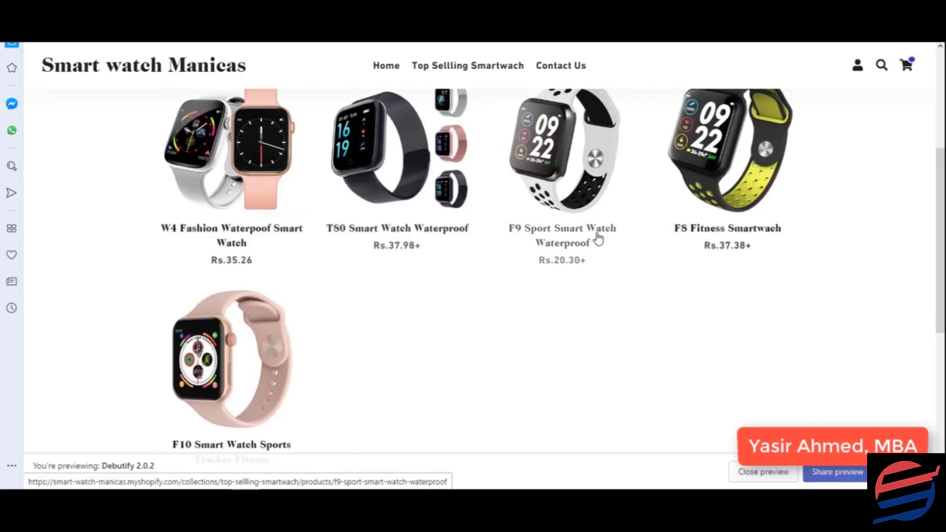
scroll(320, 371, "up", 5)
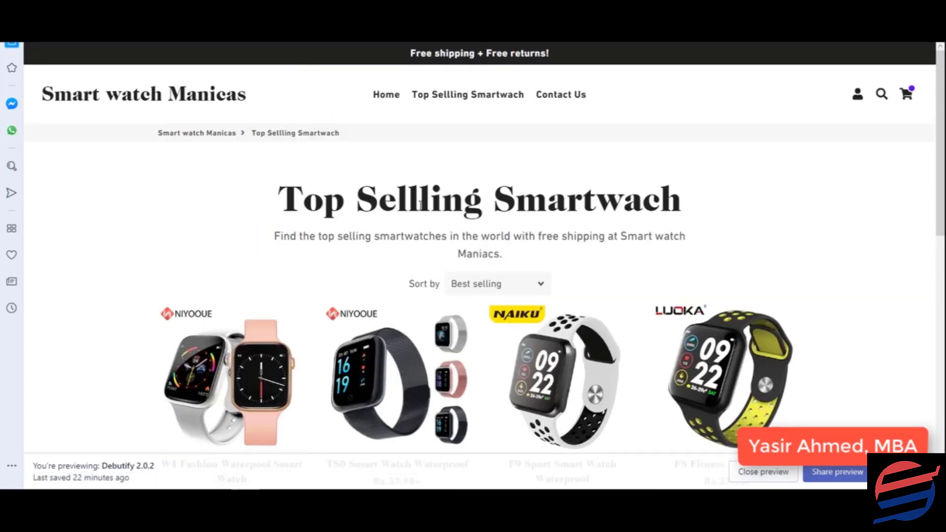
scroll(312, 382, "down", 4)
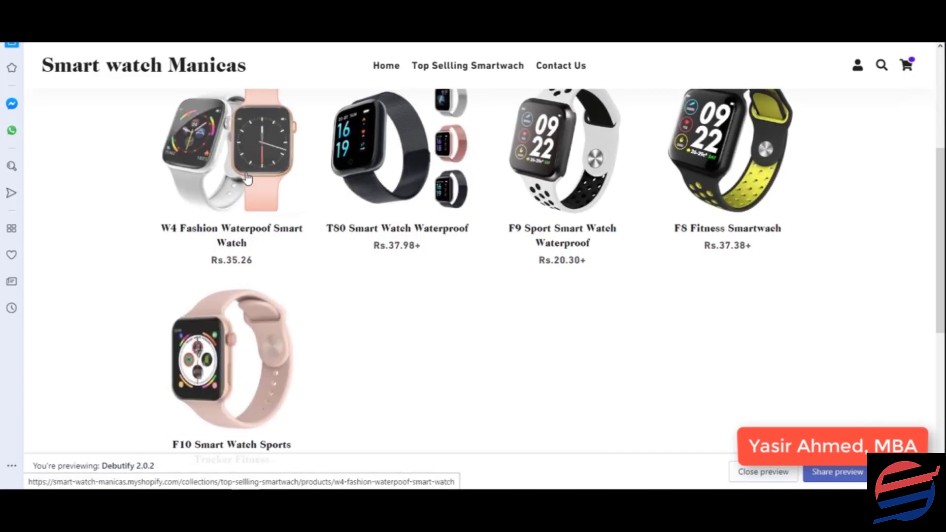
scroll(330, 115, "up", 4)
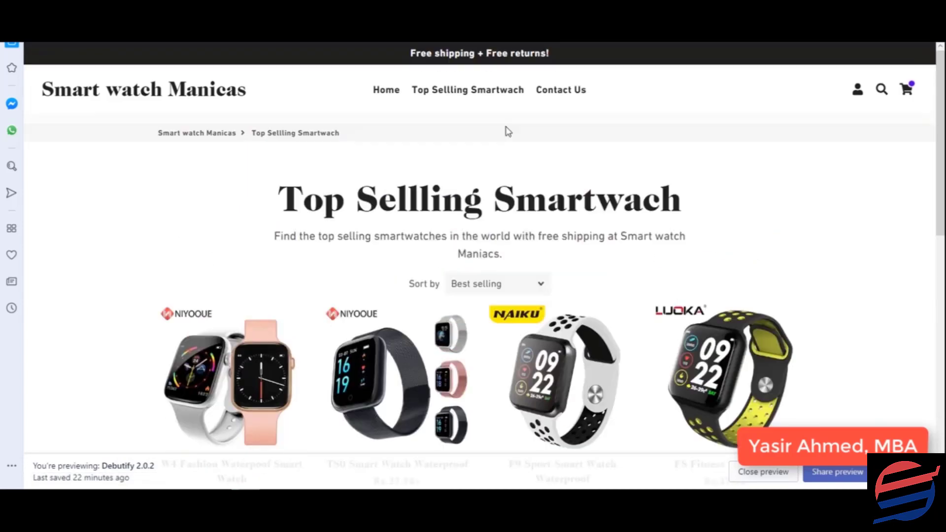
scroll(337, 332, "down", 5)
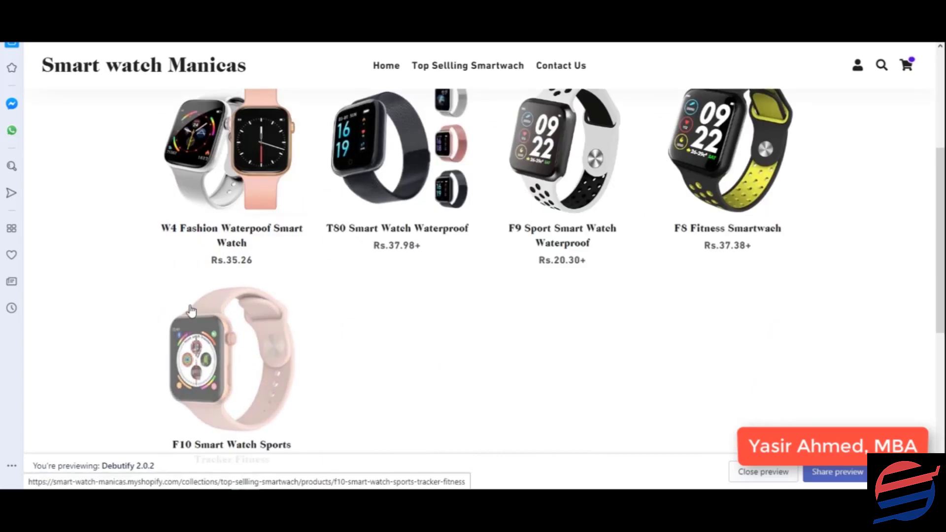
scroll(191, 310, "up", 3)
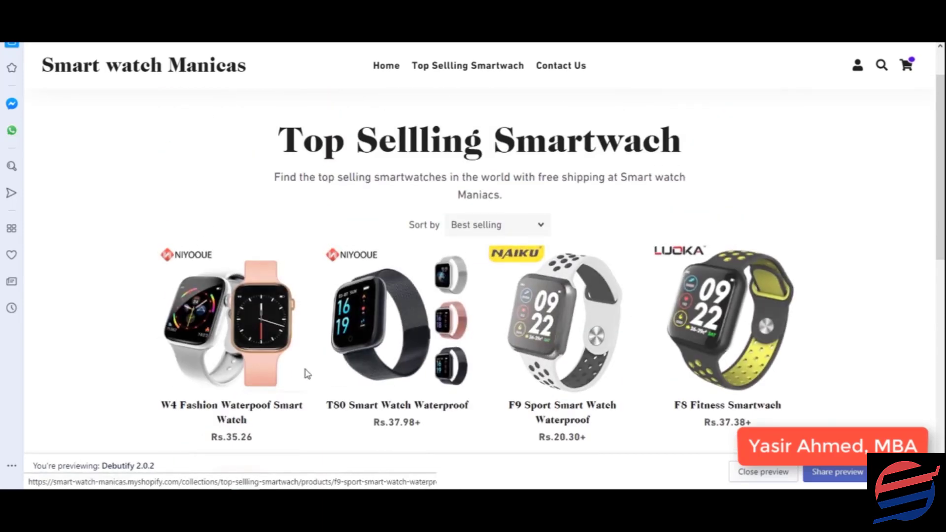
scroll(298, 373, "down", 5)
Review the primary text heading and six feature lines, leaving the cursor after Buy Now
left_click(188, 450)
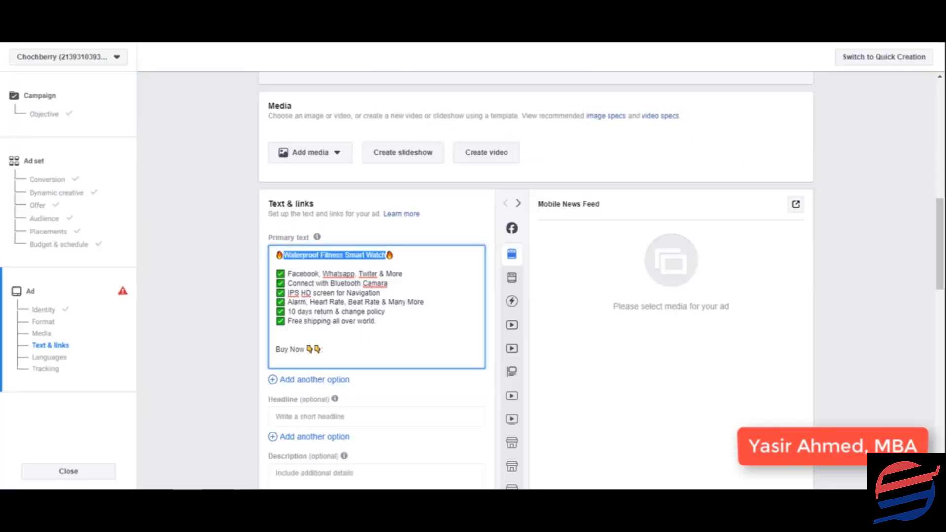
left_click(324, 255)
left_click_drag(284, 252, 409, 253)
left_click(403, 271)
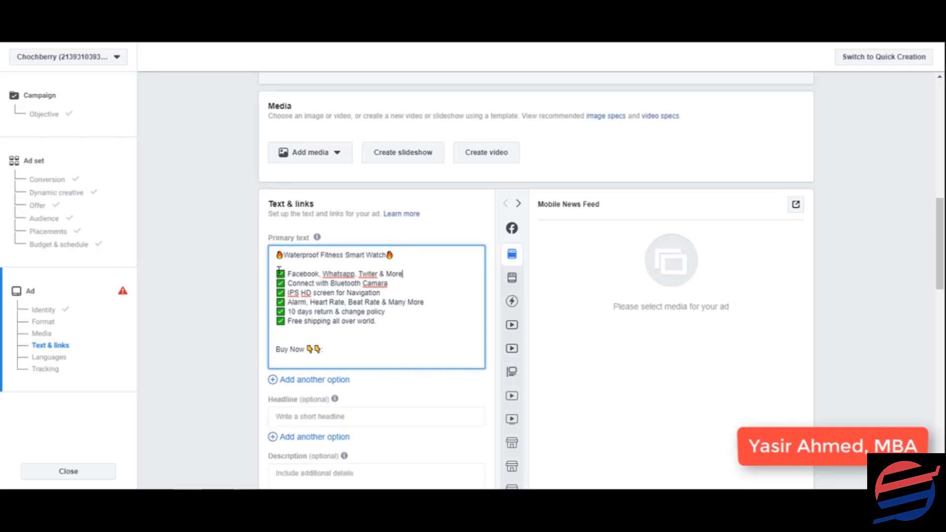
left_click_drag(278, 270, 400, 323)
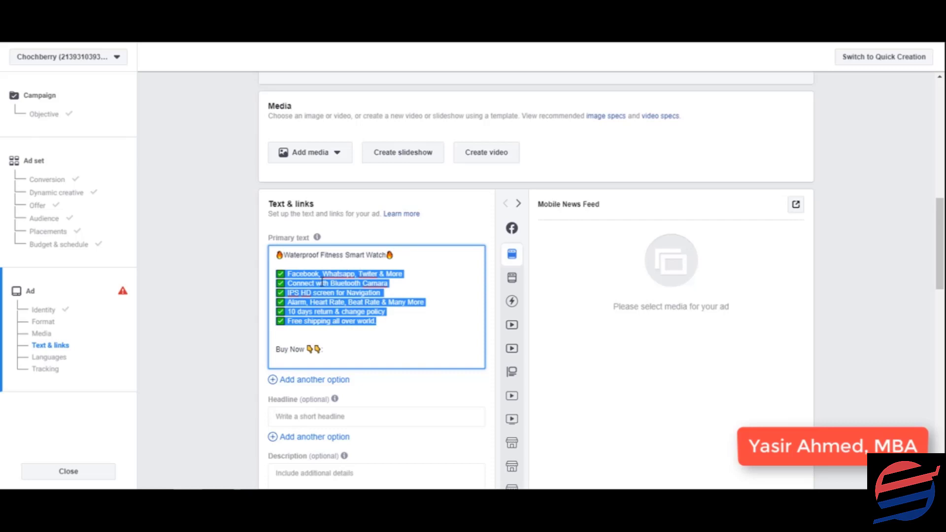
scroll(374, 334, "down", 1)
left_click(338, 290)
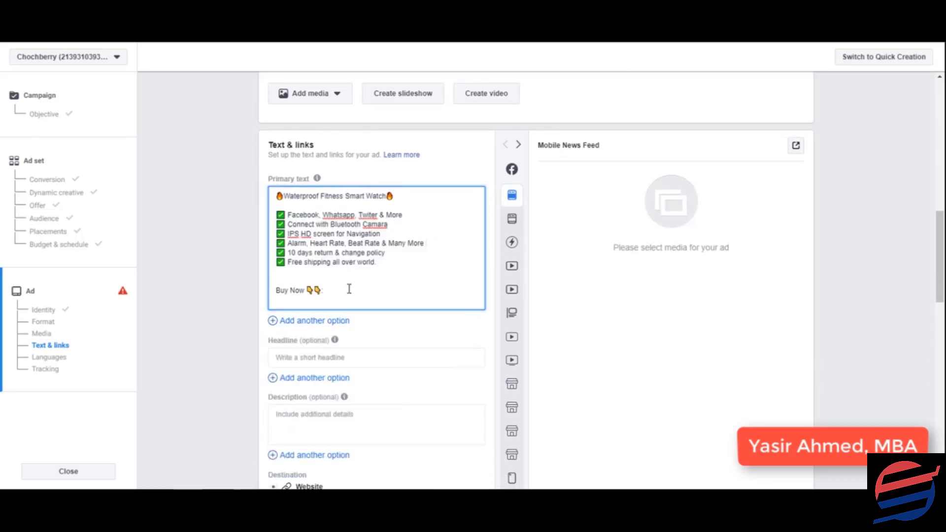
mouse_move(188, 498)
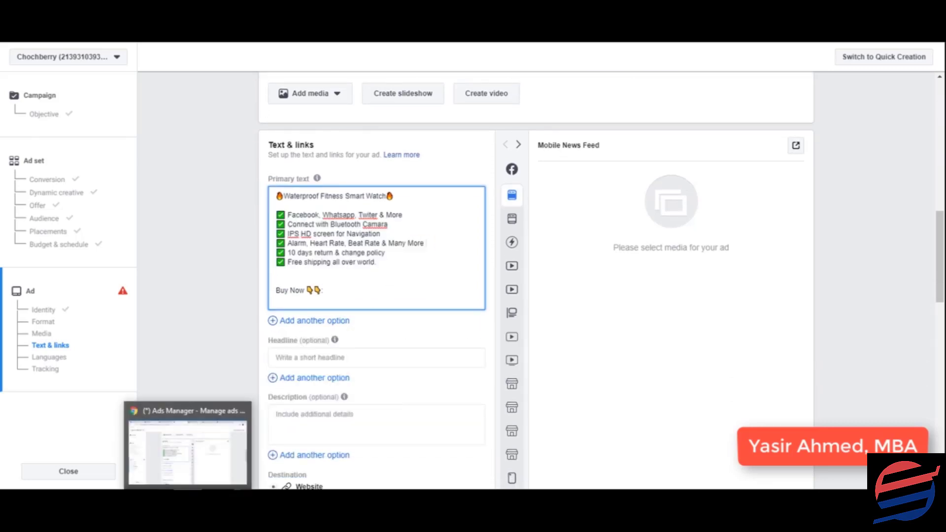
mouse_move(477, 500)
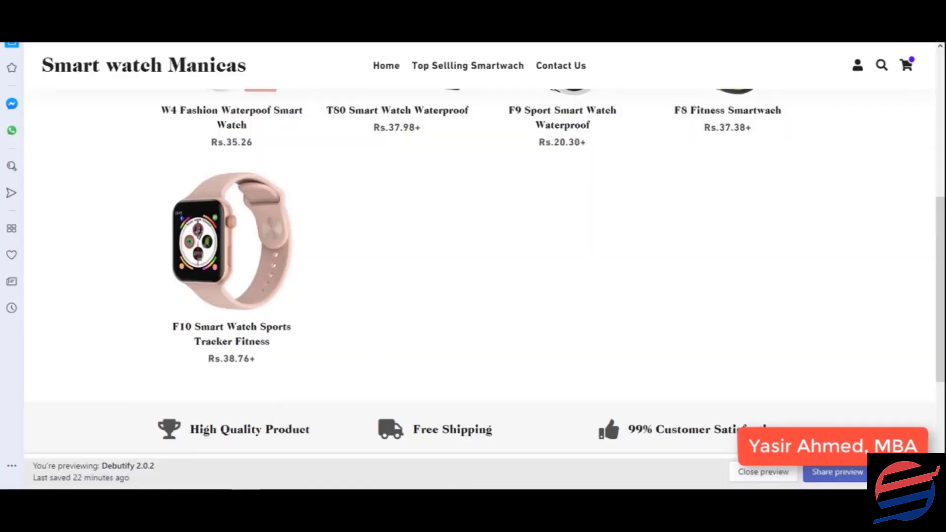
Copy the store page address and open the F9 Sport Smart Watch Waterproof product page
right_click(401, 46)
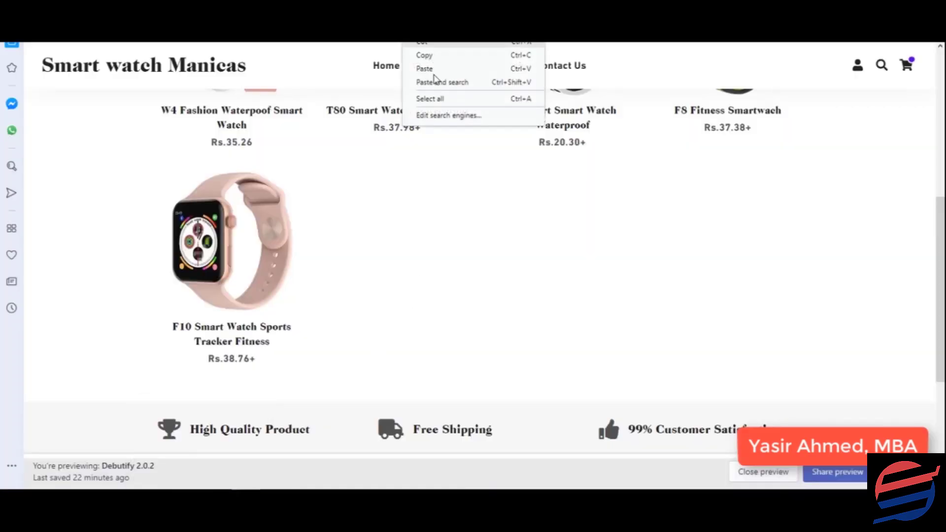
left_click(429, 57)
scroll(274, 361, "up", 3)
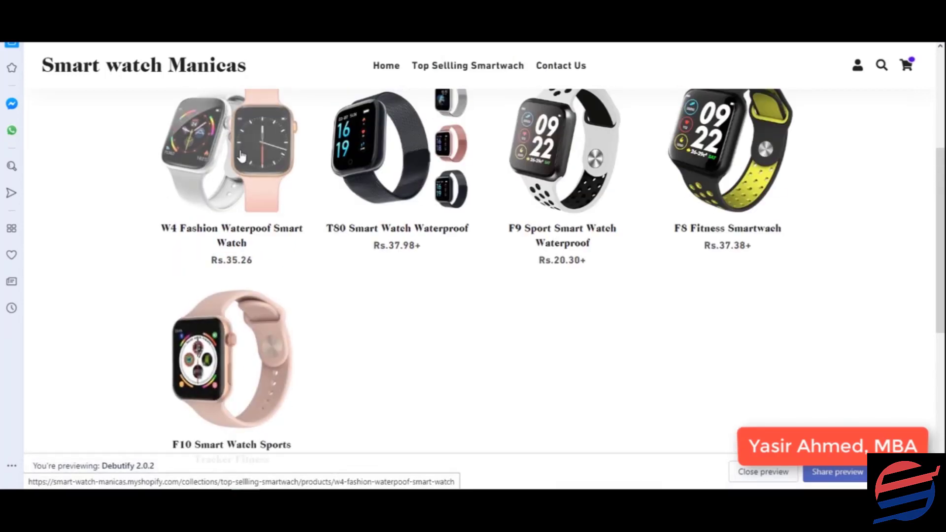
scroll(327, 186, "up", 5)
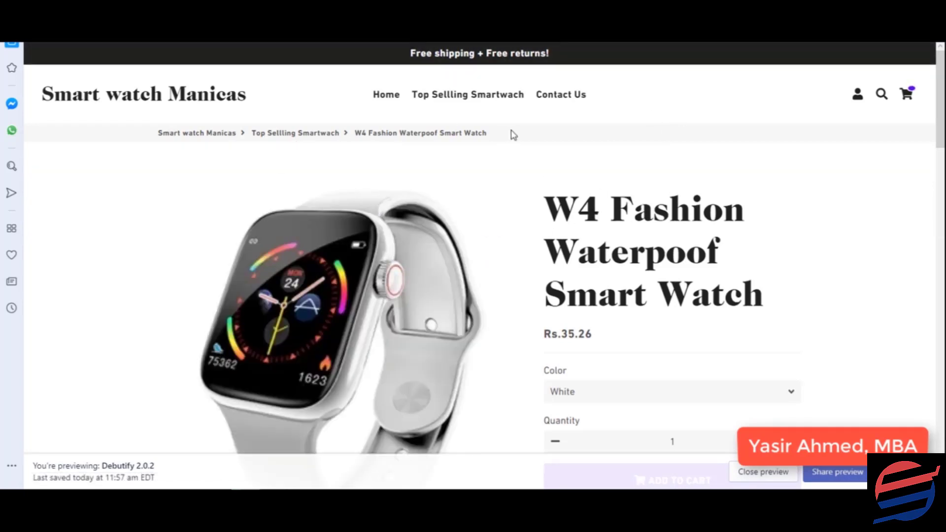
scroll(710, 305, "down", 5)
scroll(507, 243, "up", 1)
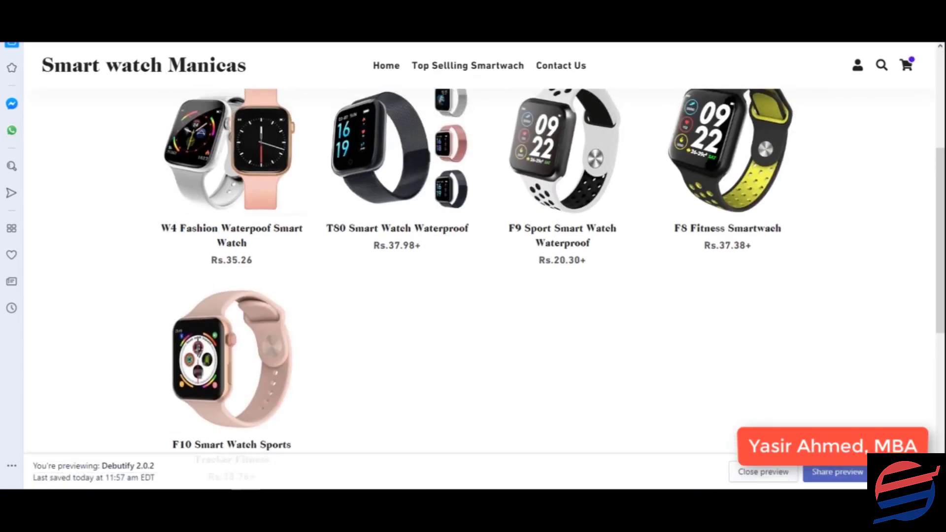
left_click(562, 236)
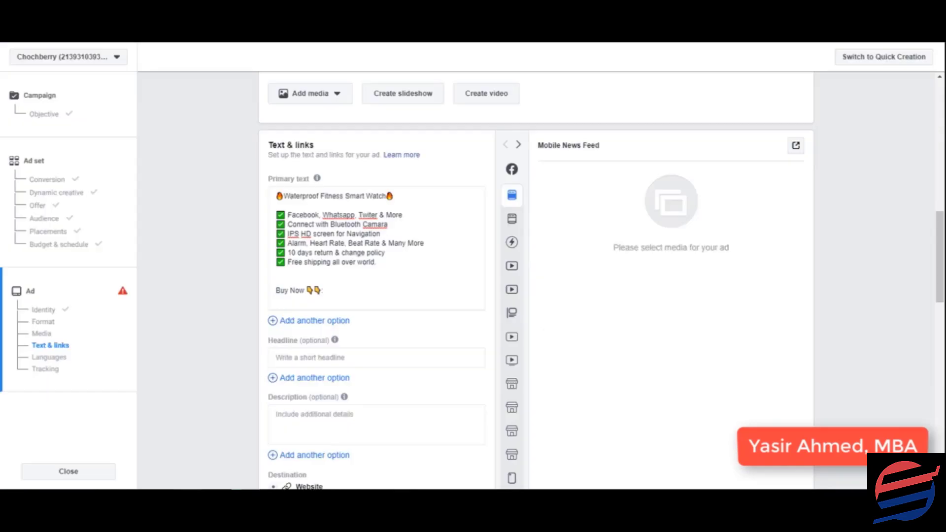
Paste the F9 product link after Buy Now and into the Website URL field
left_click(345, 295)
key("ctrl+v")
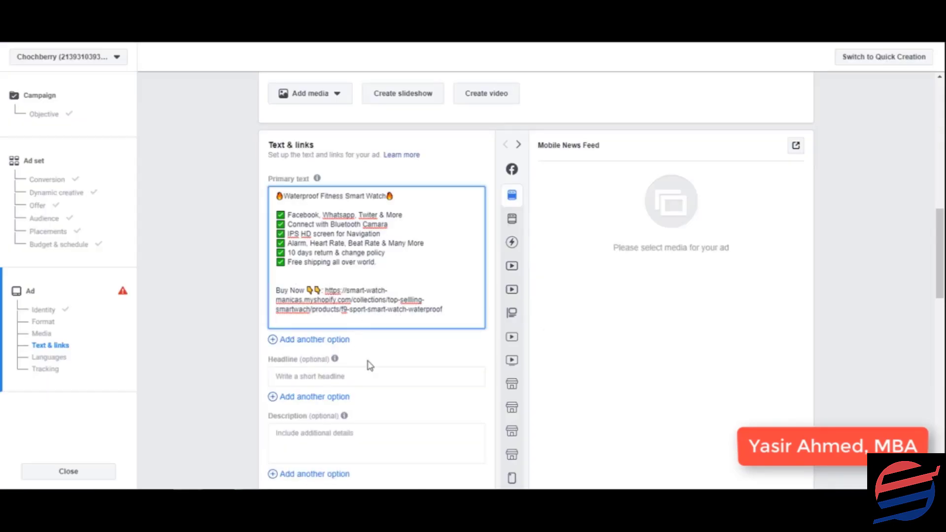
scroll(378, 393, "down", 3)
left_click(343, 441)
key("ctrl+v")
Set the call to action to Shop Now and check the Desktop and Mobile News Feed previews
scroll(378, 386, "down", 3)
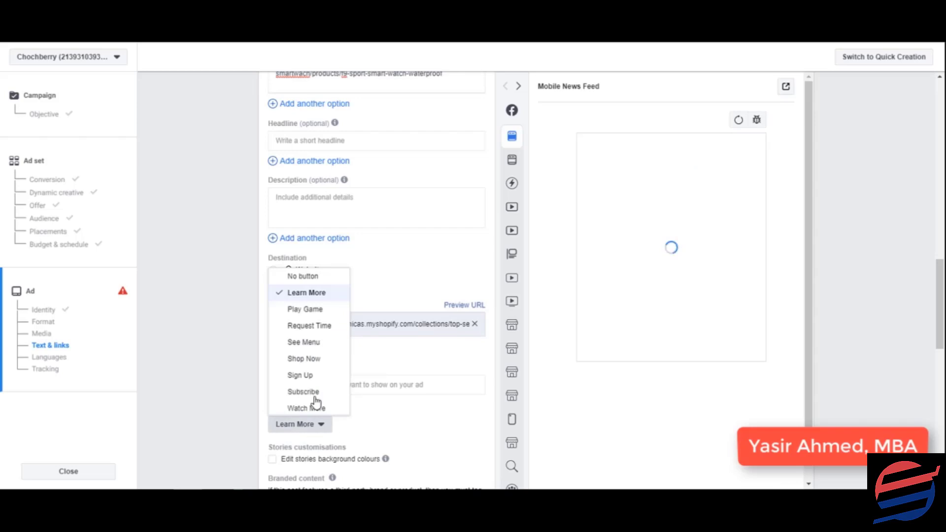
scroll(322, 325, "down", 2)
scroll(317, 389, "down", 1)
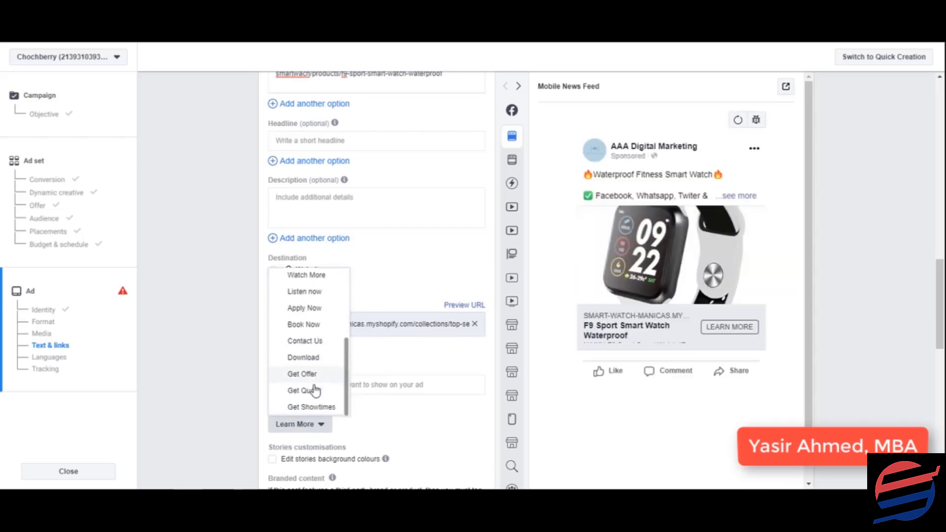
scroll(316, 399, "up", 2)
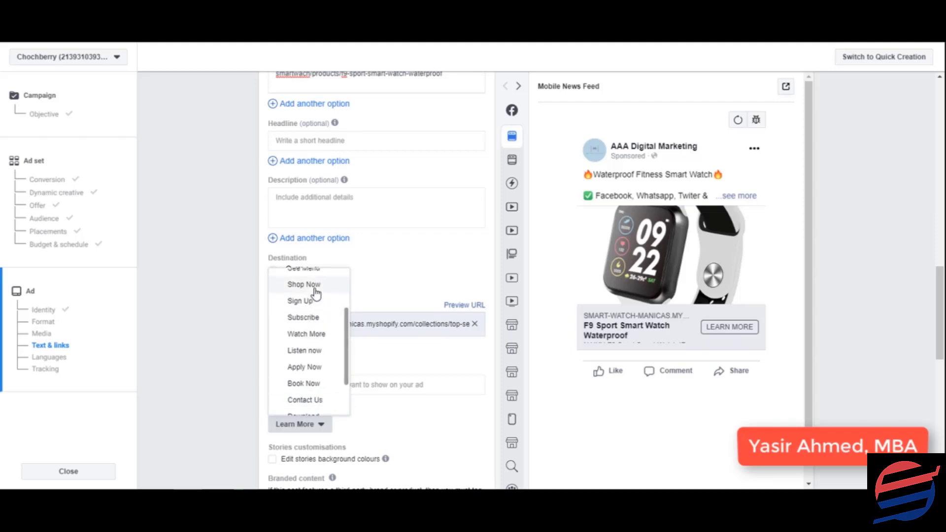
key("Return")
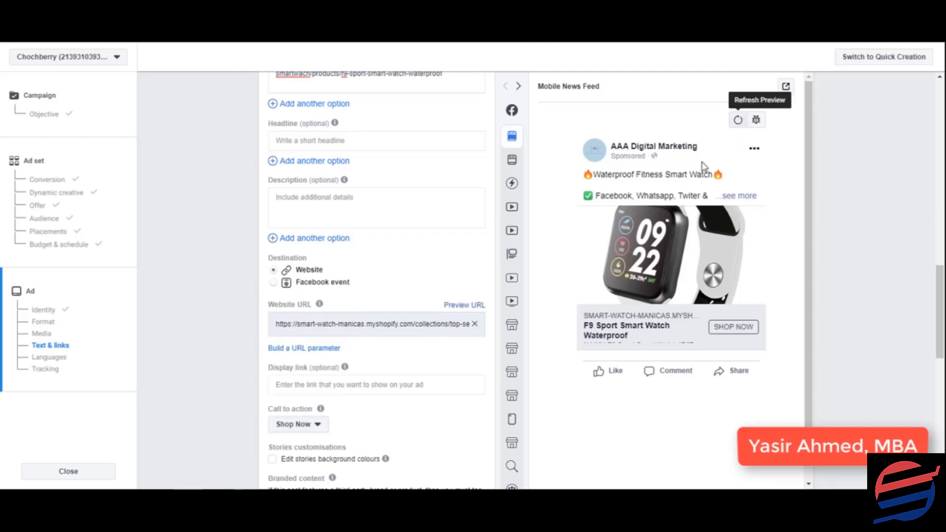
left_click(524, 166)
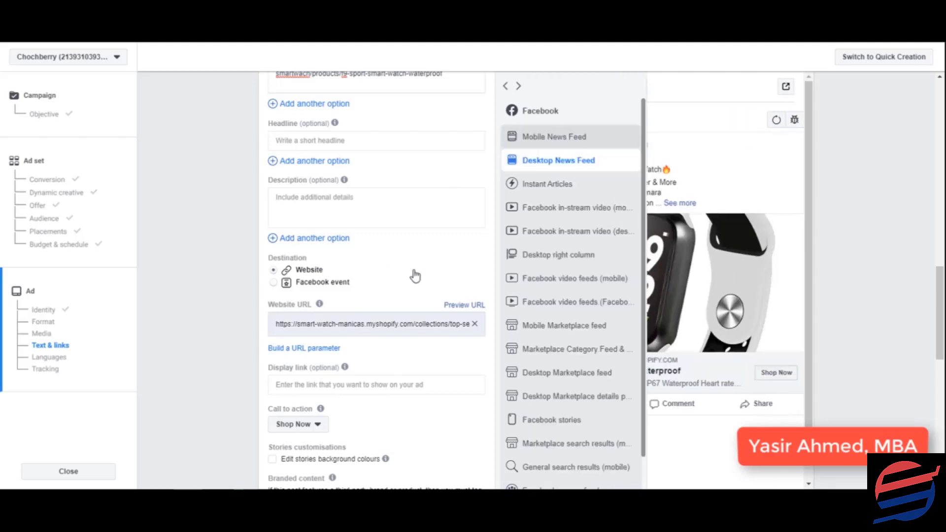
left_click(500, 137)
scroll(415, 275, "up", 1)
scroll(313, 182, "up", 1)
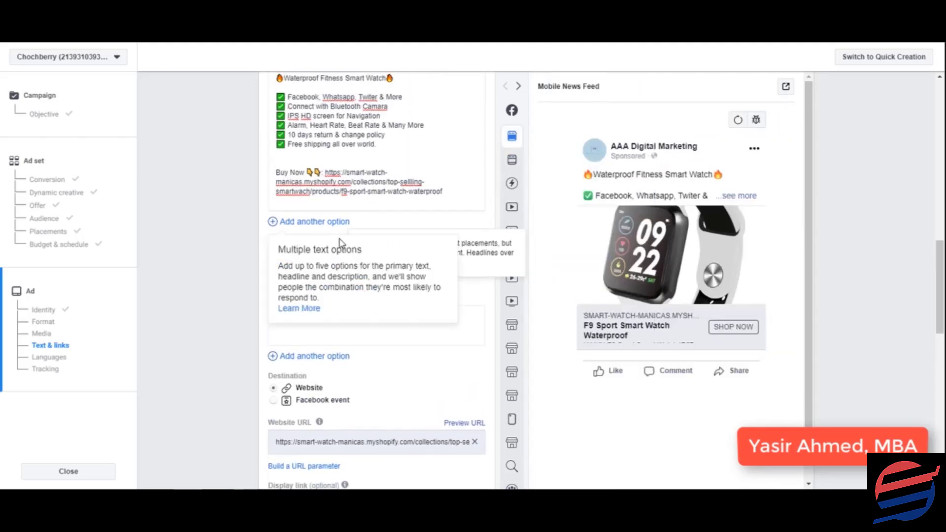
Write the headline 'Works with both Andriod & IOS Devices' with a fire emoji at each end
left_click(355, 255)
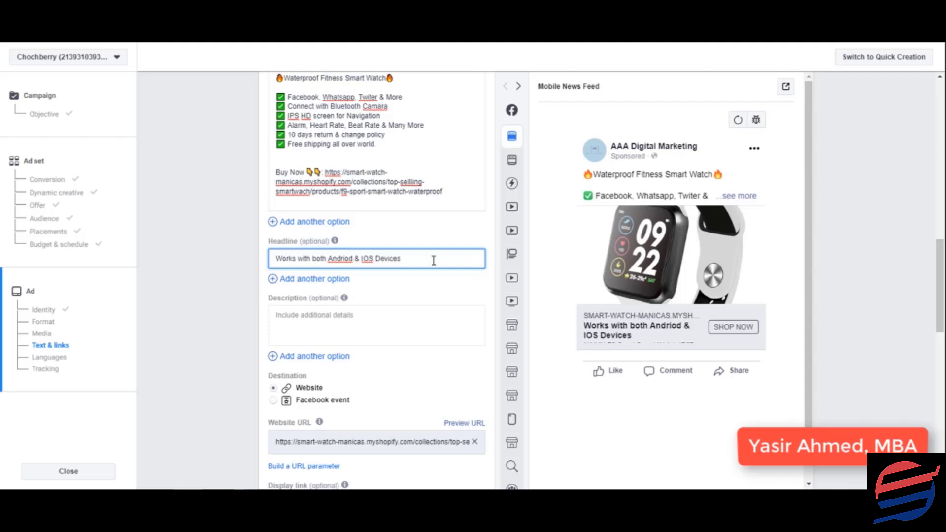
left_click(399, 78)
scroll(406, 183, "up", 2)
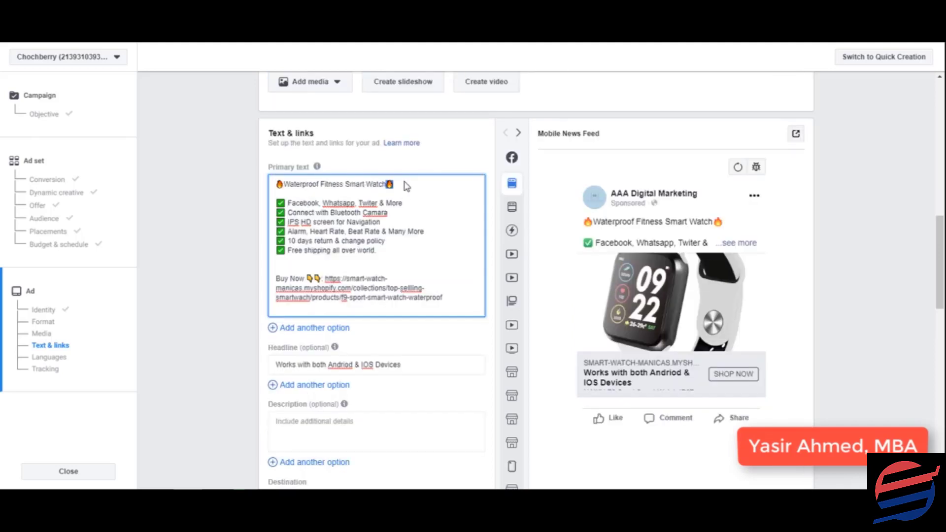
left_click(411, 362)
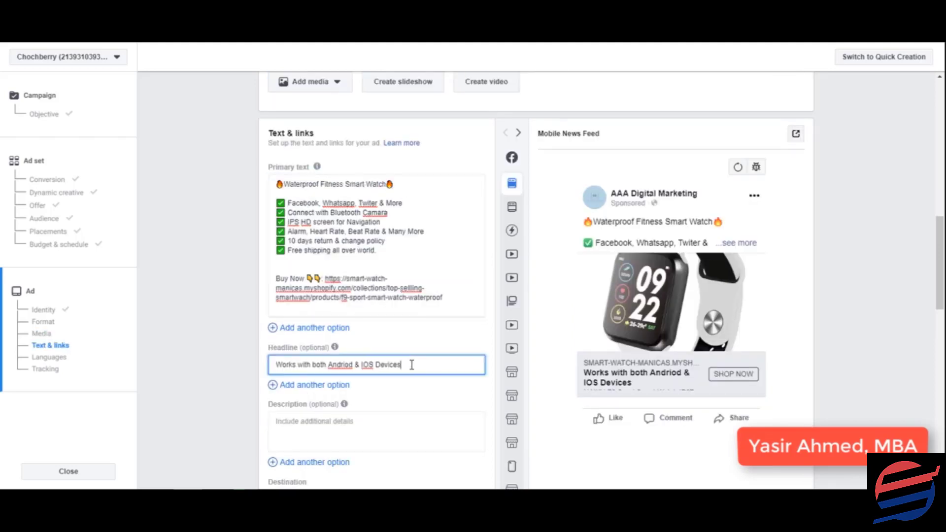
key("ctrl+v")
left_click(277, 364)
key("ctrl+v")
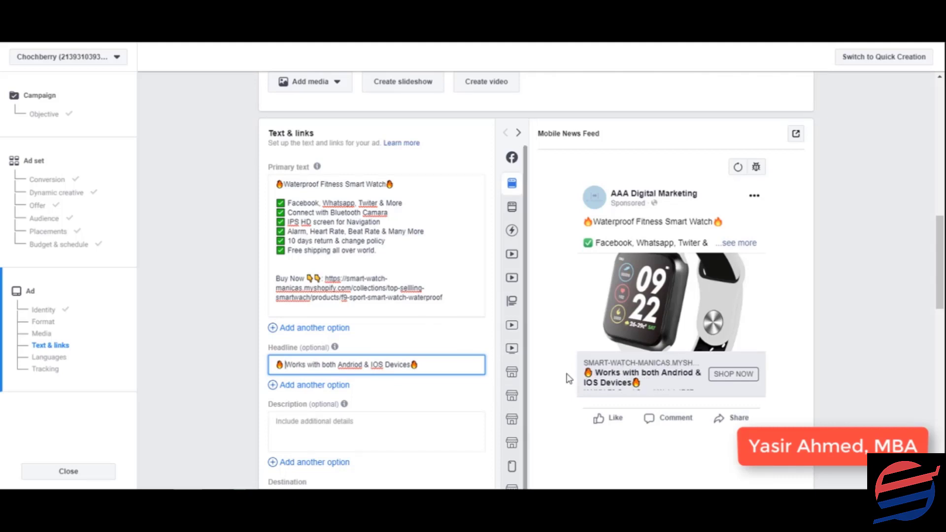
Copy the headline onto a new line below Buy Now in the Word ad copy
left_click_drag(276, 194, 282, 253)
left_click(361, 250)
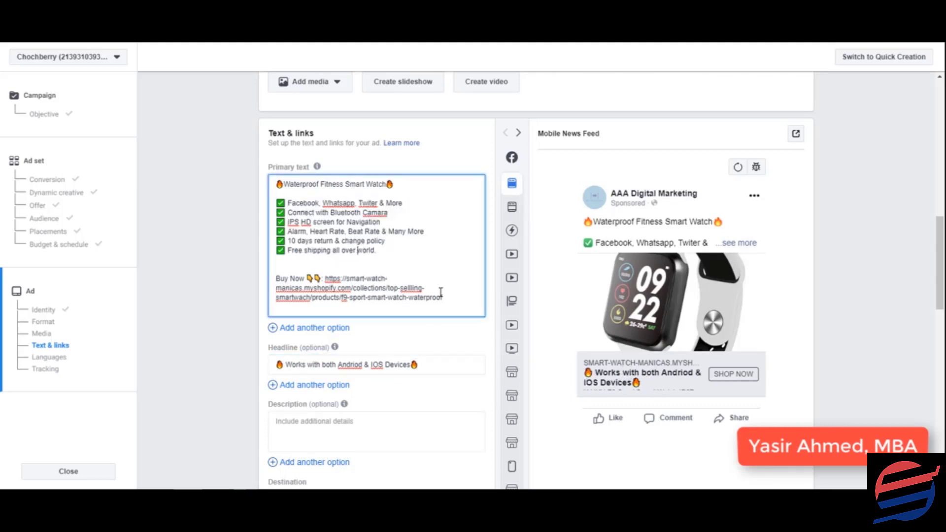
left_click(454, 363)
key("ctrl+a")
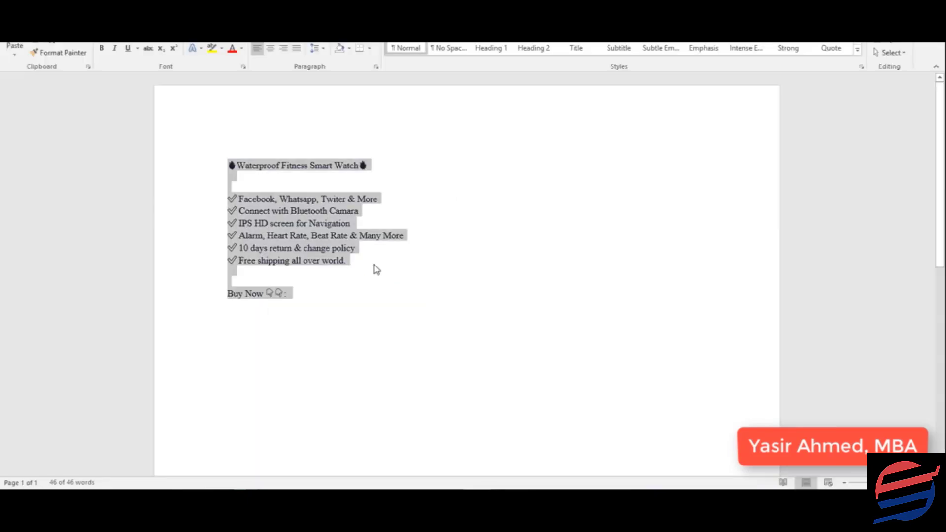
key("ctrl+End")
key("Return")
key("ctrl+v")
key("alt+Tab")
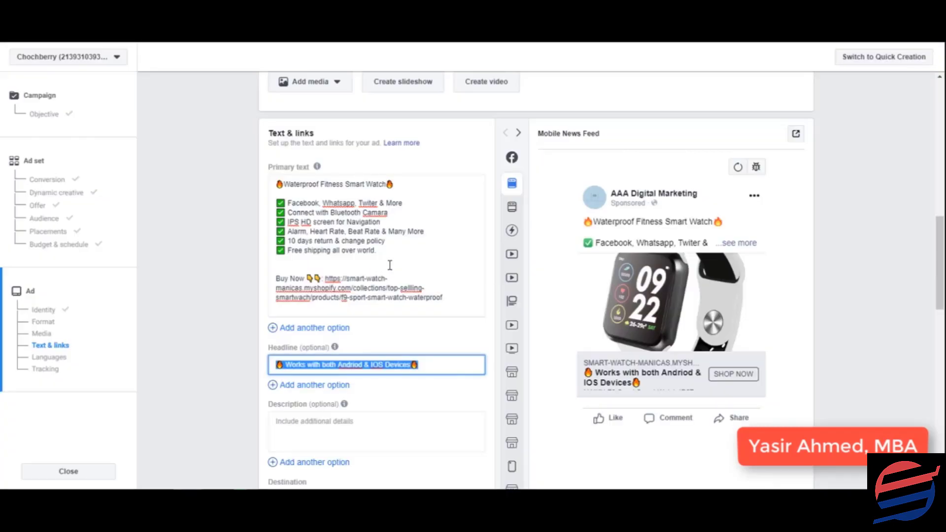
Add a video under Media, choose Upload, and bring forward the f9 folder with One-Shop-Facebook-Watch (1).mp4
scroll(437, 262, "down", 3)
left_click(450, 290)
scroll(452, 293, "up", 3)
scroll(433, 298, "up", 5)
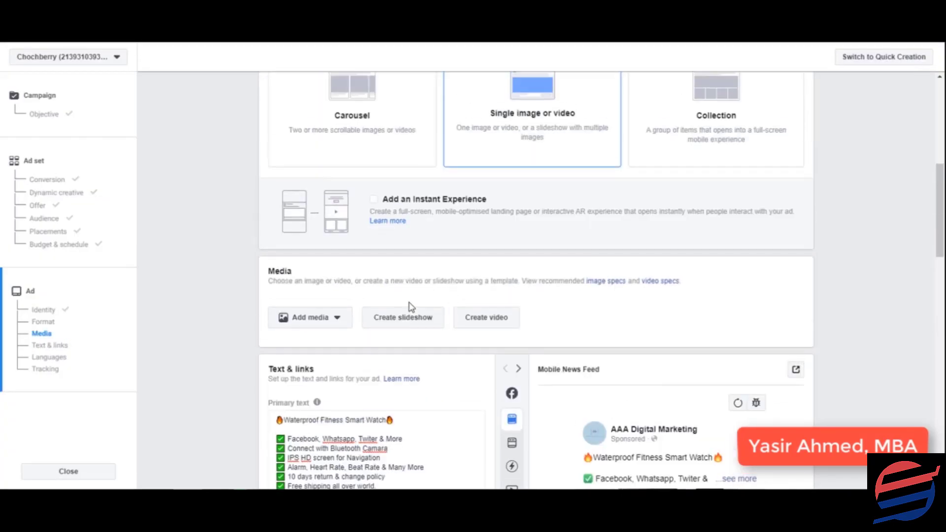
left_click(337, 323)
left_click(308, 359)
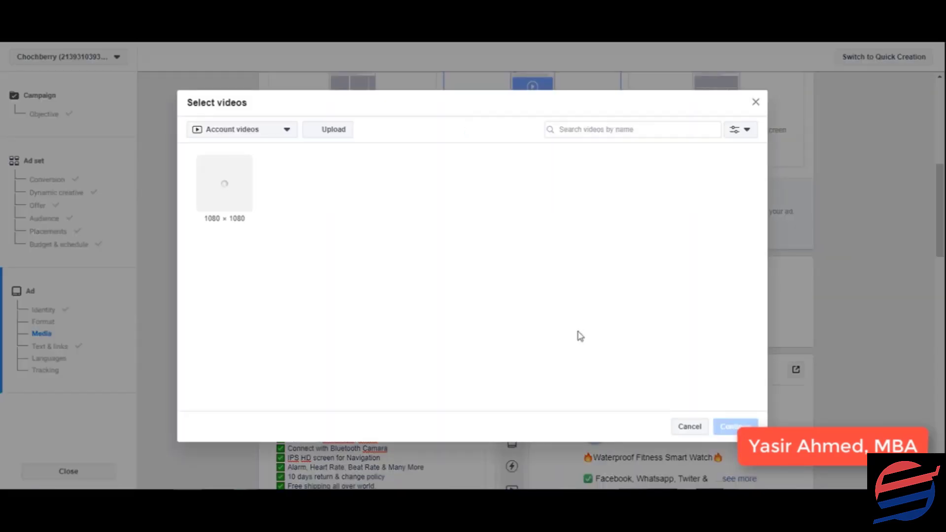
left_click(327, 133)
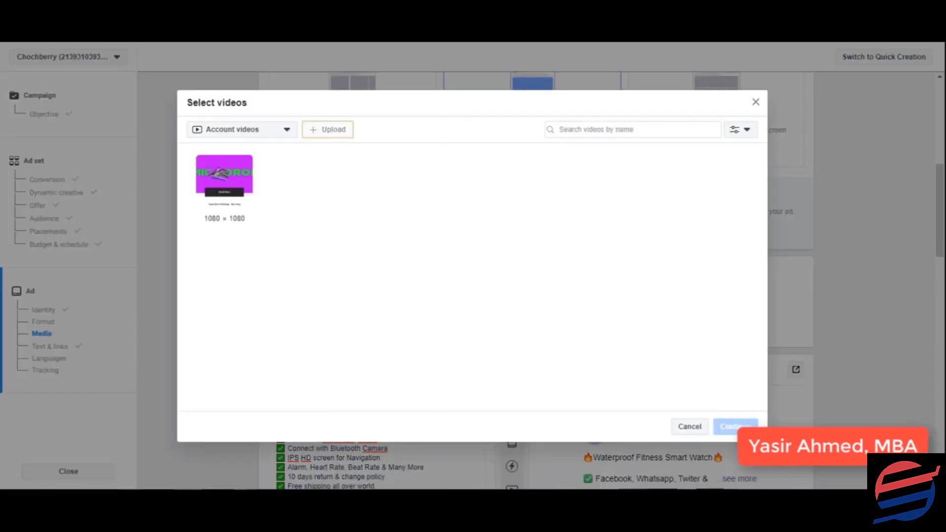
mouse_move(132, 487)
left_click(129, 454)
Upload A-F-collections-Facebook-Watch.mp4 from the f9 folder as the ad's video
left_click(415, 75)
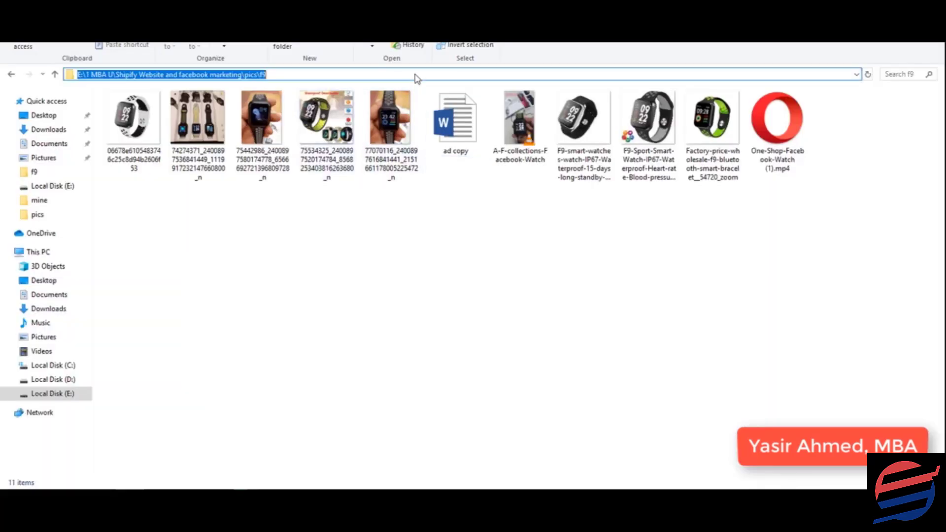
key("alt+Tab")
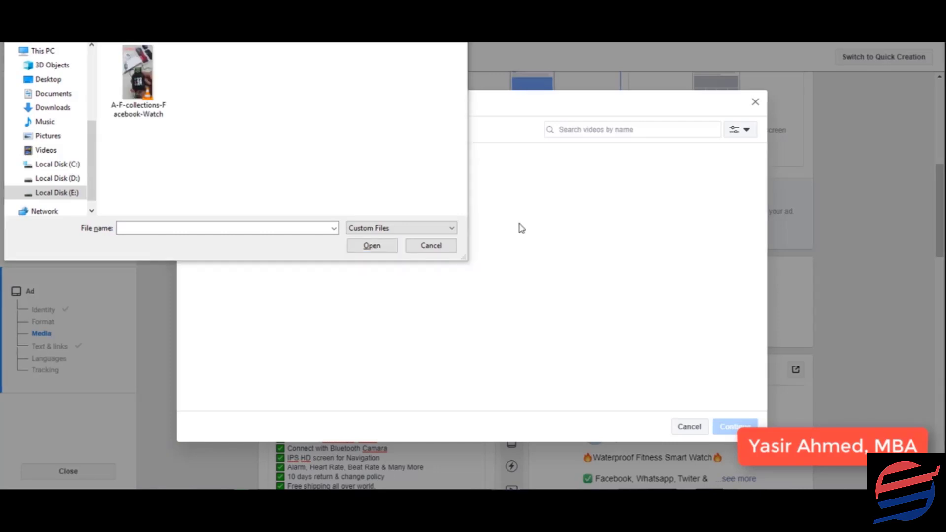
double_click(144, 88)
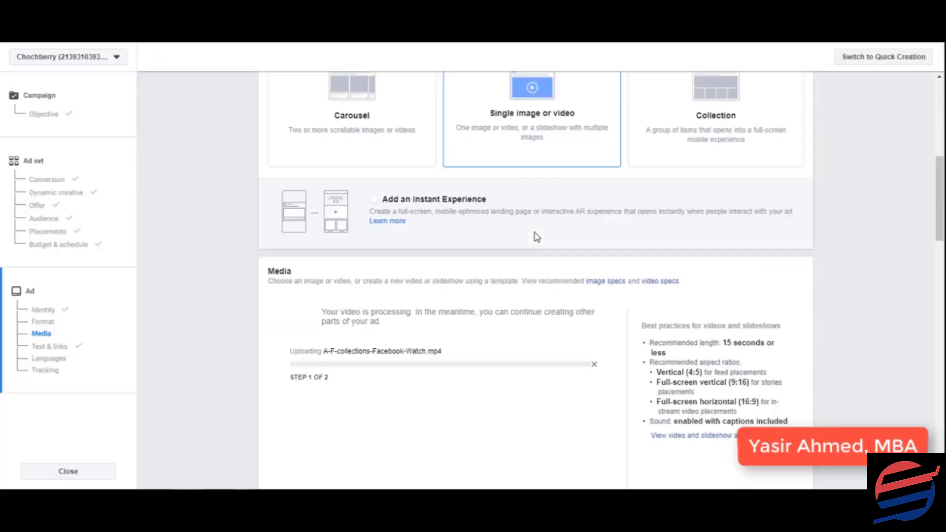
Review the ad form's Headline, Website URL, Shop Now call to action and emoji Primary text
scroll(532, 239, "down", 3)
scroll(530, 270, "down", 3)
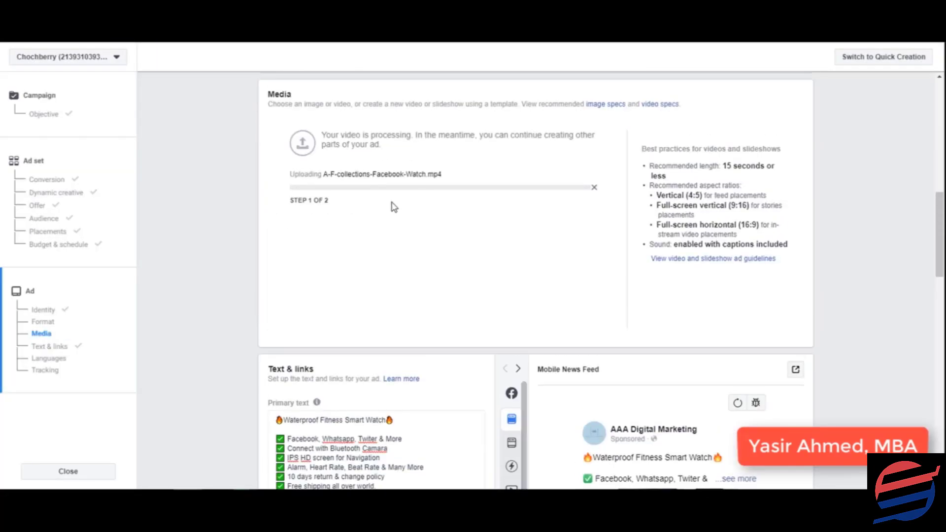
scroll(460, 310, "down", 7)
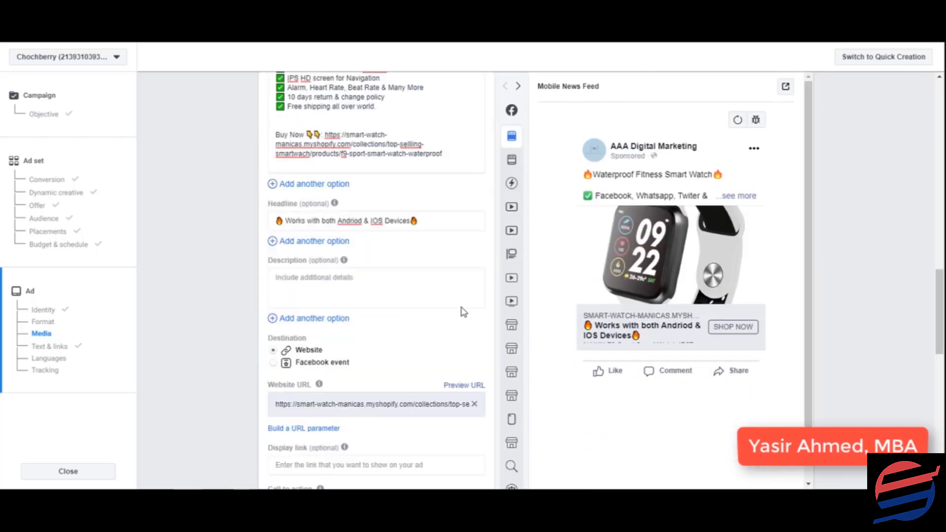
scroll(463, 311, "up", 5)
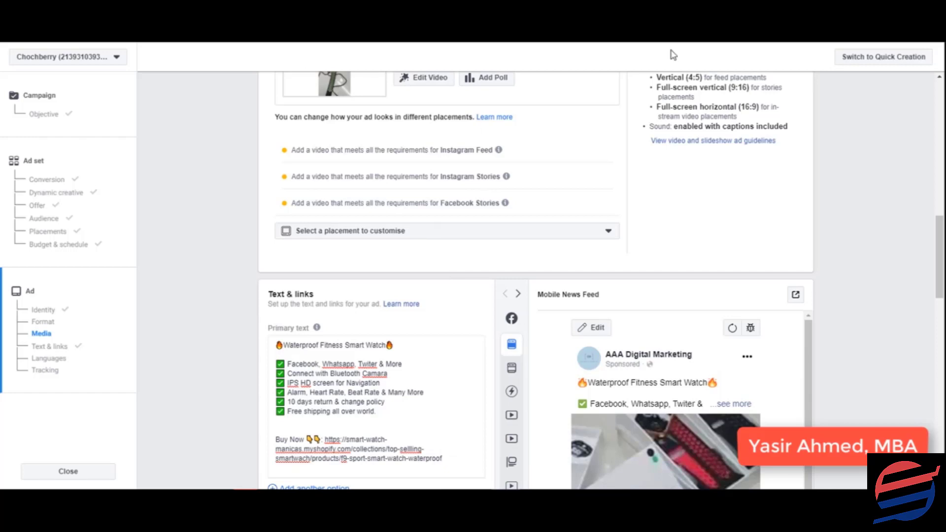
scroll(586, 224, "down", 3)
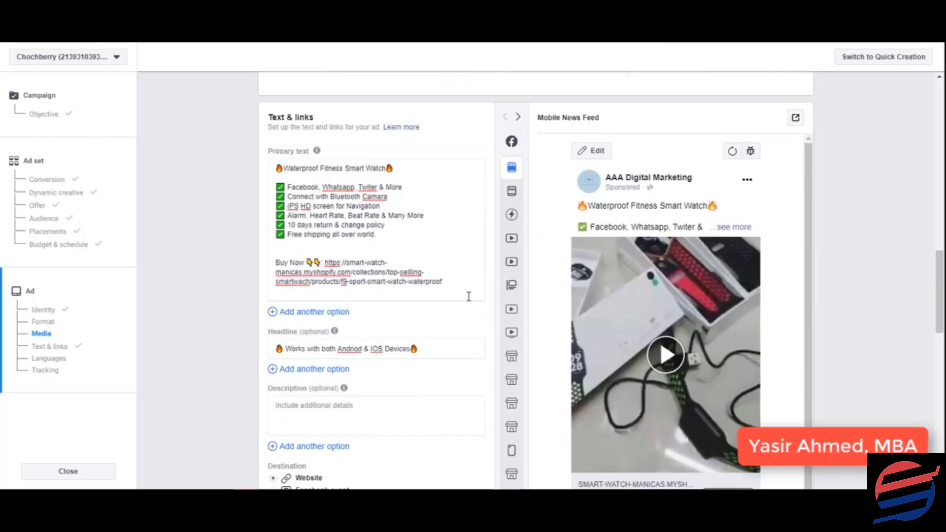
Play the uploaded video in the Mobile News Feed preview, then pause it at 0:06
left_click(665, 355)
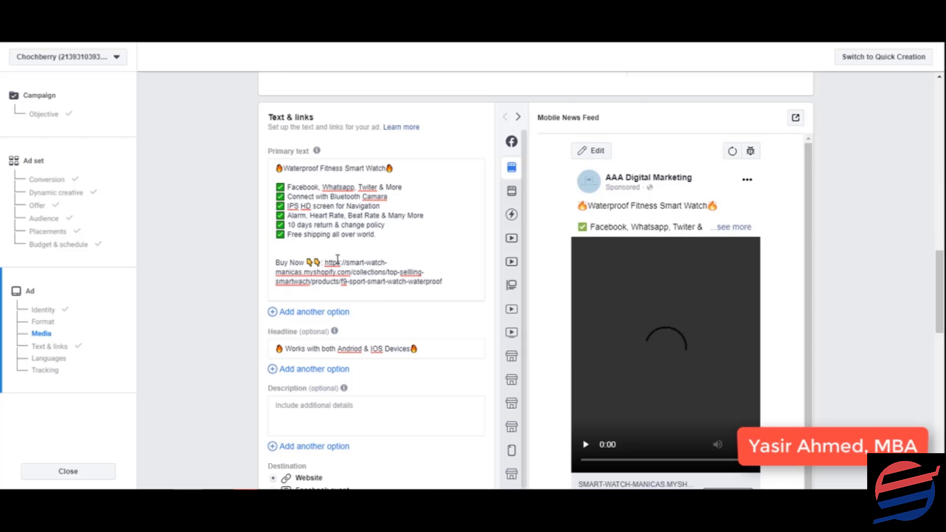
scroll(582, 326, "down", 1)
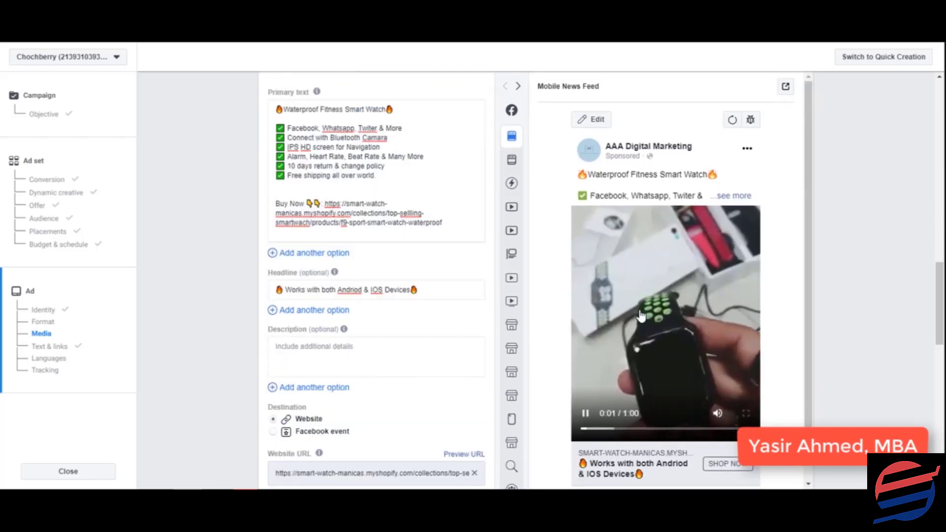
scroll(744, 281, "down", 1)
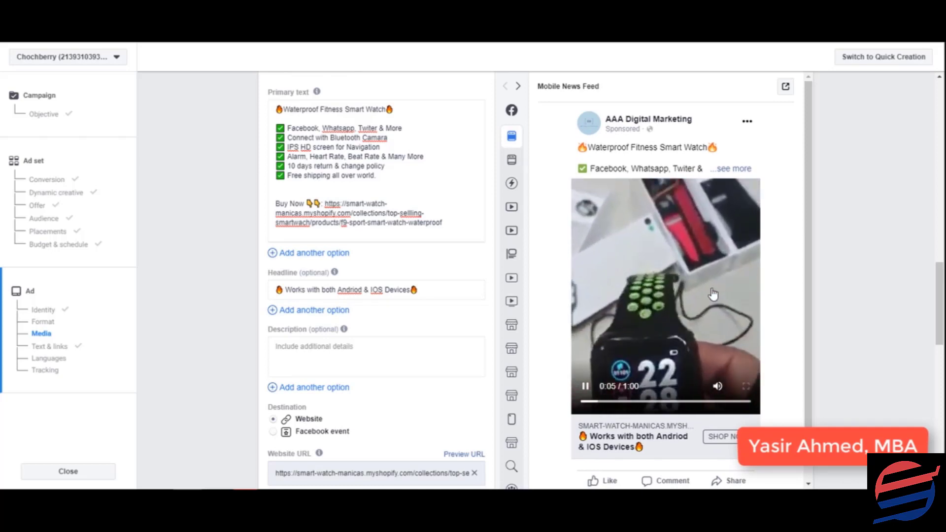
left_click(585, 385)
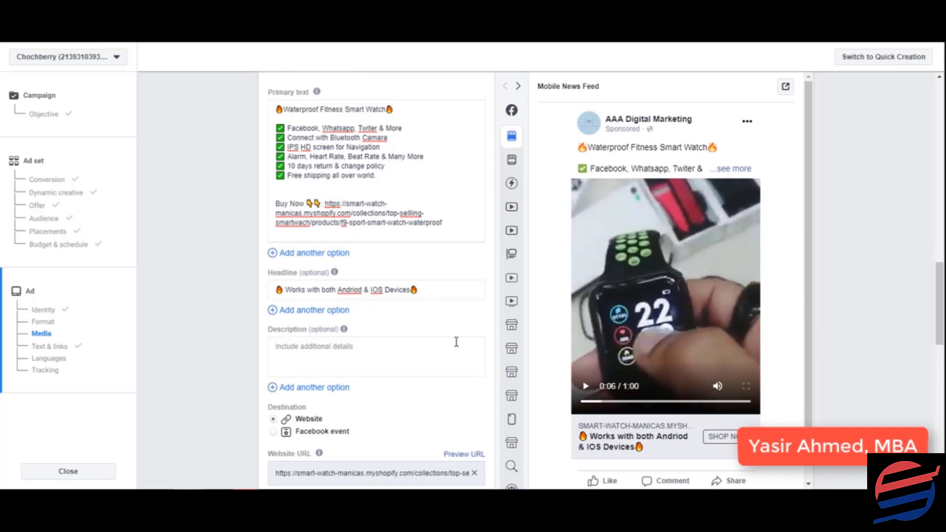
scroll(458, 324, "down", 3)
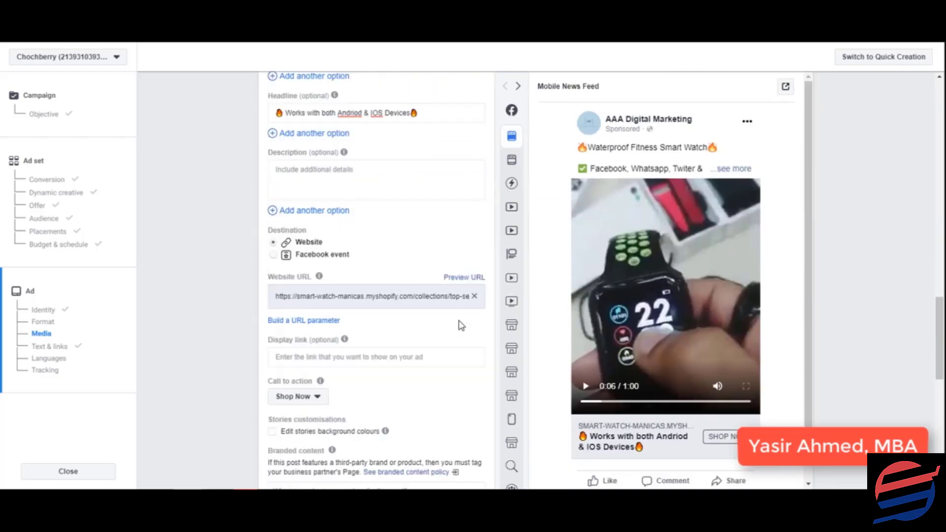
scroll(449, 268, "up", 5)
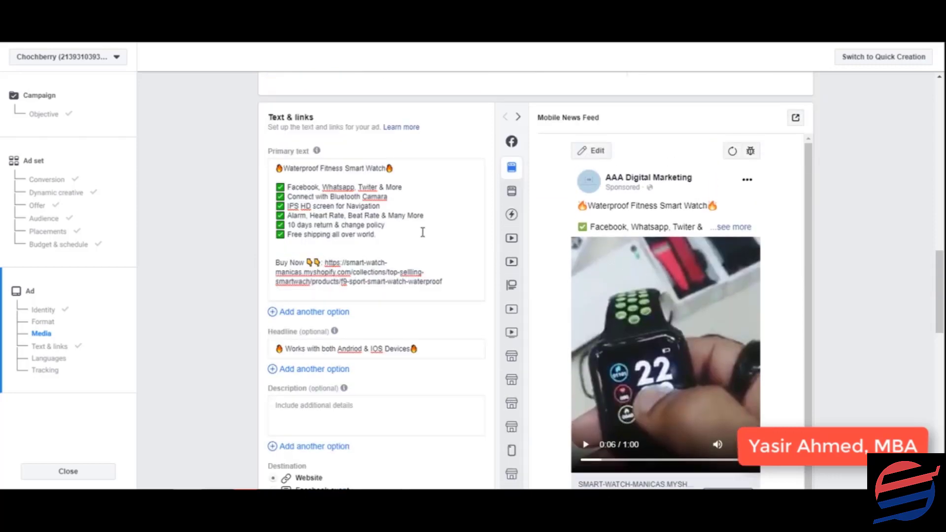
Open Edit Video for the smartwatch clip in the Media section and pause the preview
scroll(433, 236, "up", 8)
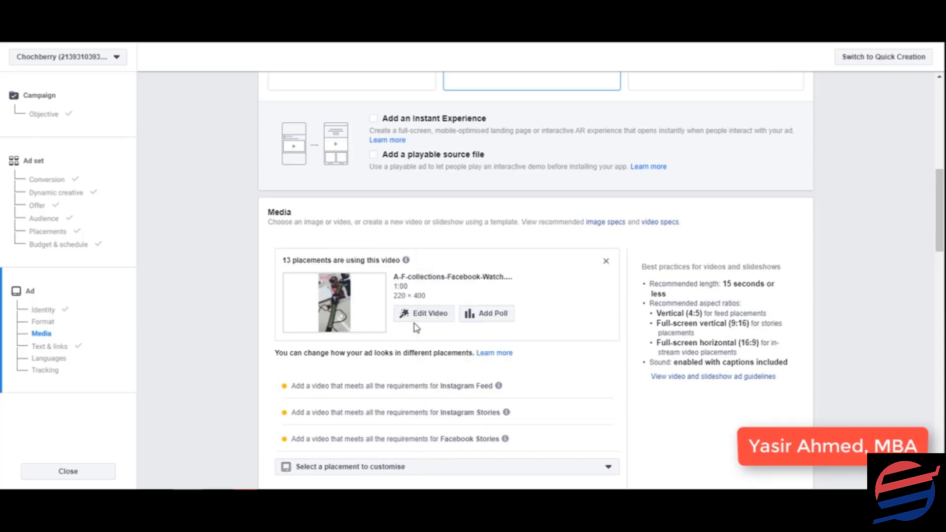
left_click(446, 311)
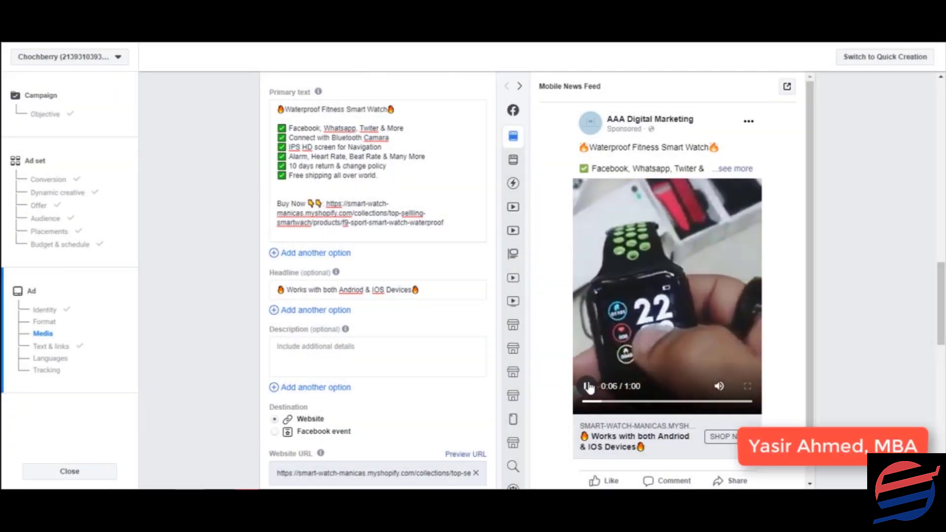
left_click(589, 386)
scroll(459, 340, "up", 5)
scroll(461, 324, "down", 5)
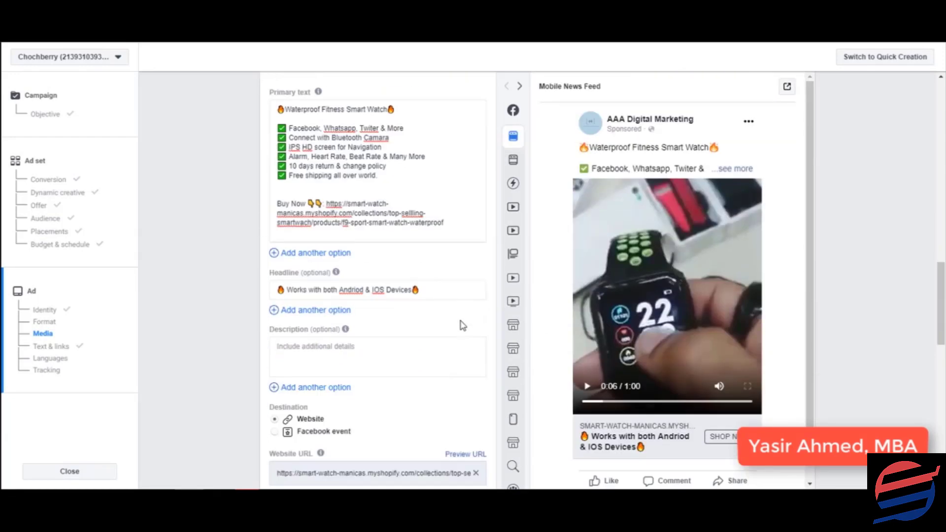
scroll(461, 324, "down", 3)
scroll(666, 254, "up", 3)
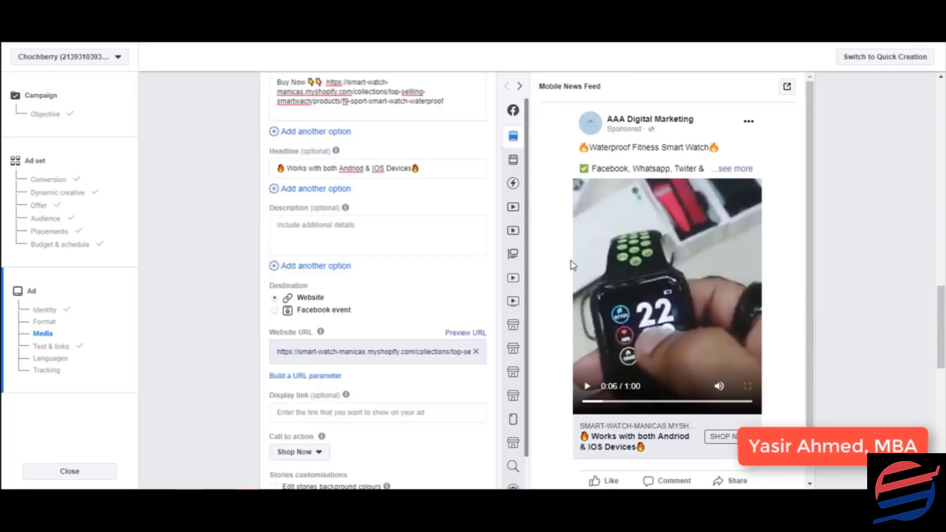
scroll(434, 234, "up", 9)
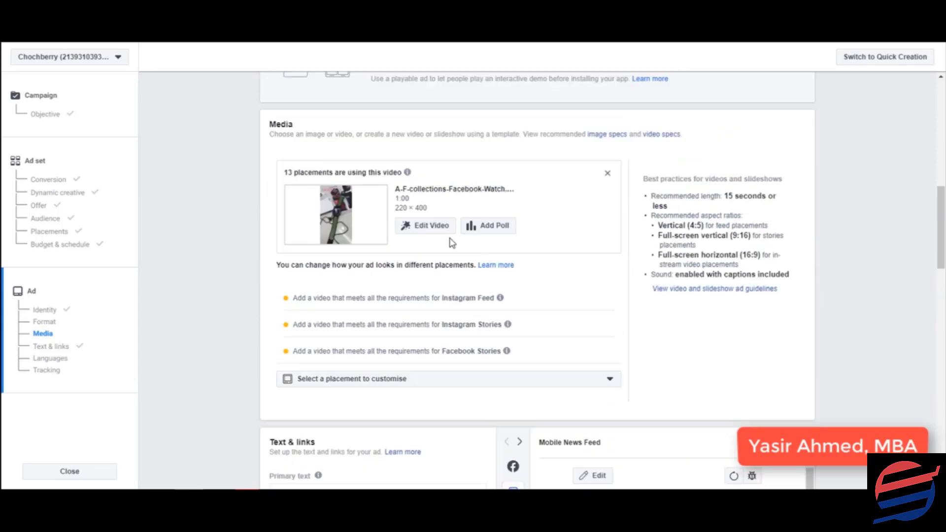
scroll(483, 241, "up", 1)
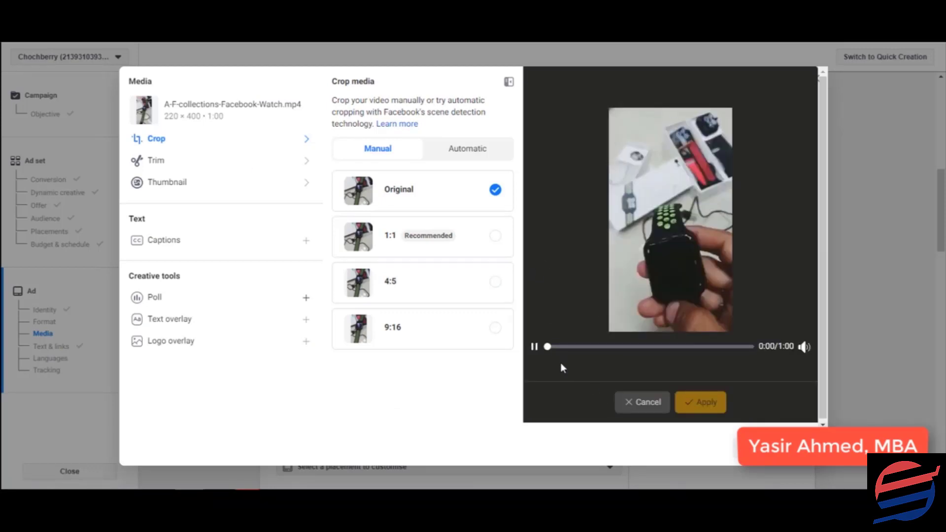
Compare manual 1:1, 4:5 and 9:16 crops, then revert to the Original framing
left_click(535, 348)
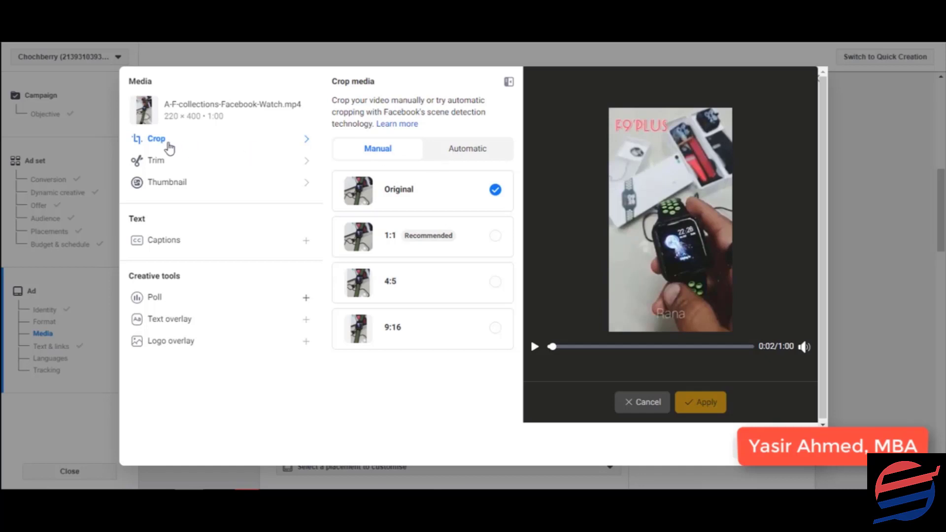
left_click(402, 232)
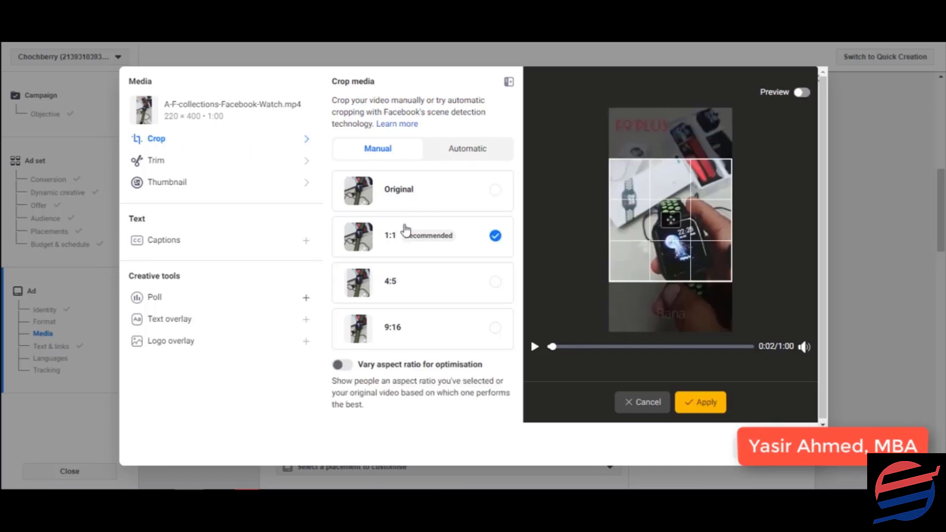
left_click(403, 296)
left_click(416, 339)
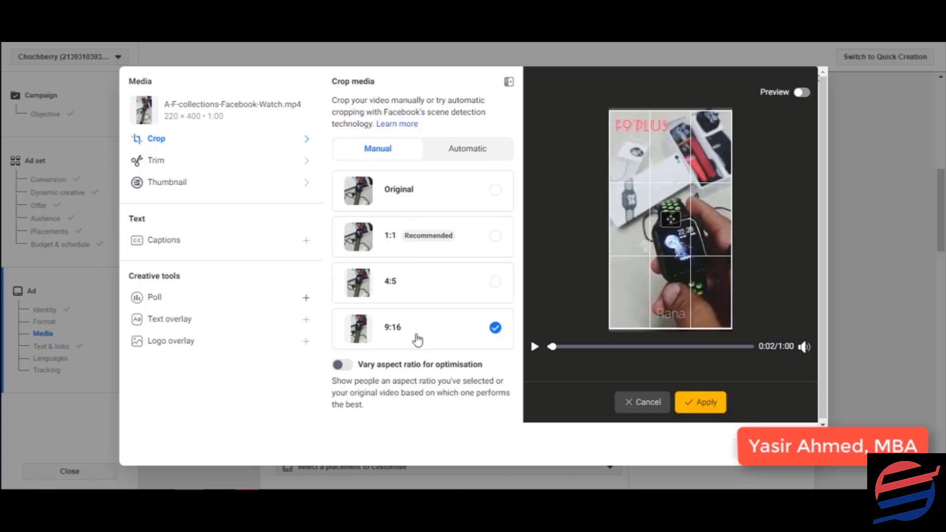
left_click(407, 292)
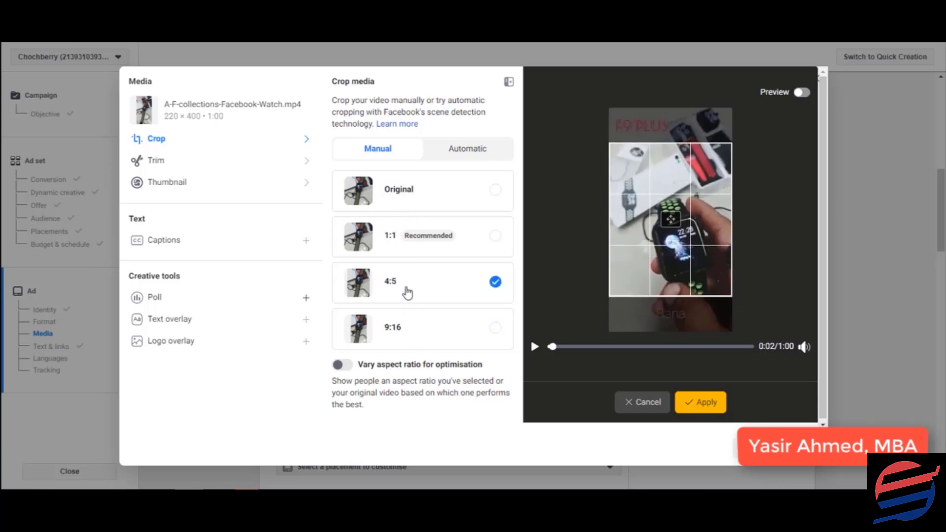
left_click(405, 241)
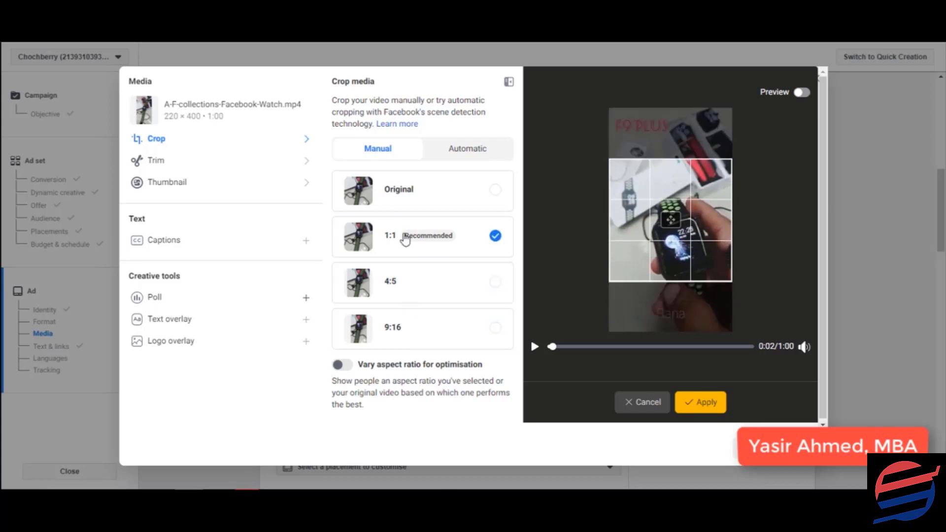
left_click(407, 189)
Try automatic 9:16 and 1:1 crops and preview the cropped video
left_click(463, 150)
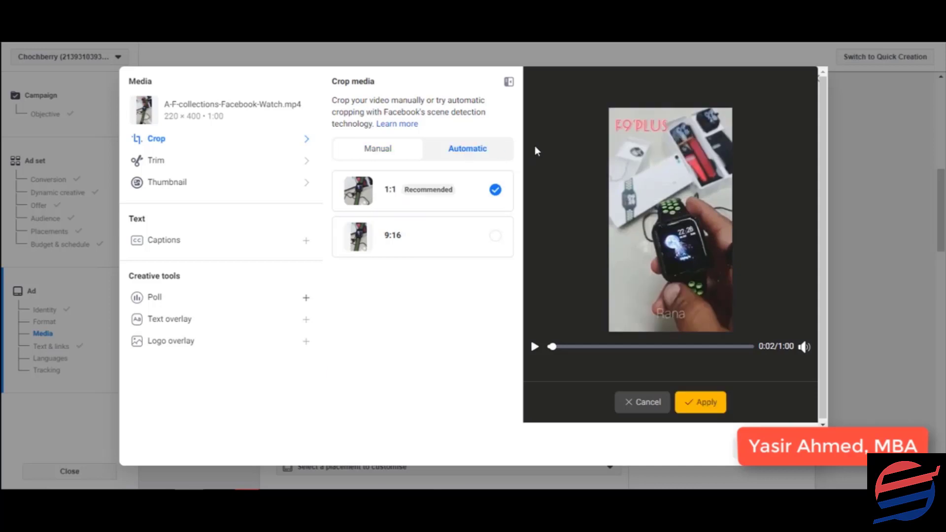
left_click(435, 242)
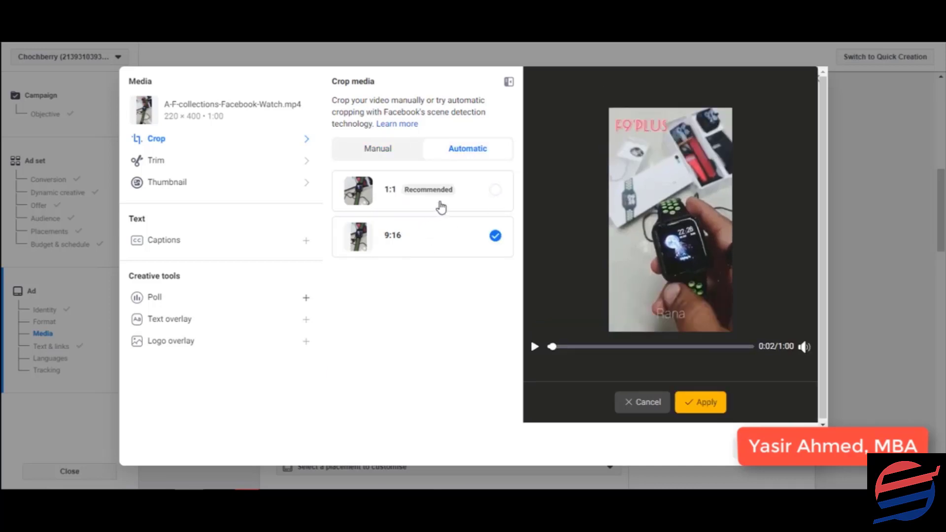
left_click(478, 192)
left_click(460, 230)
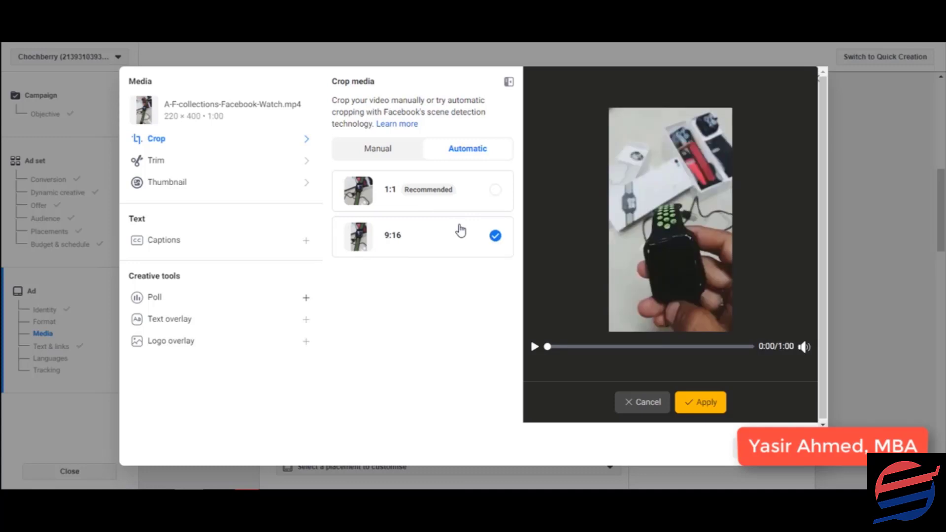
left_click(440, 202)
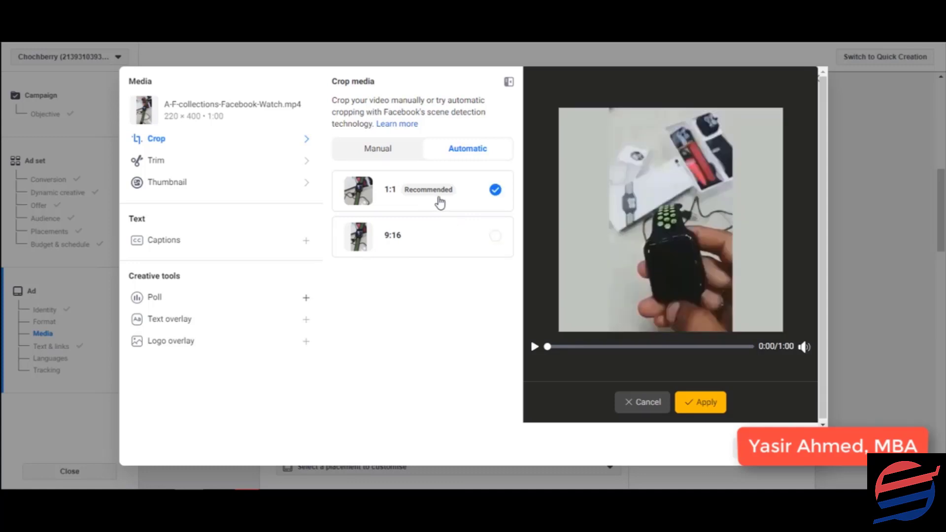
left_click(533, 347)
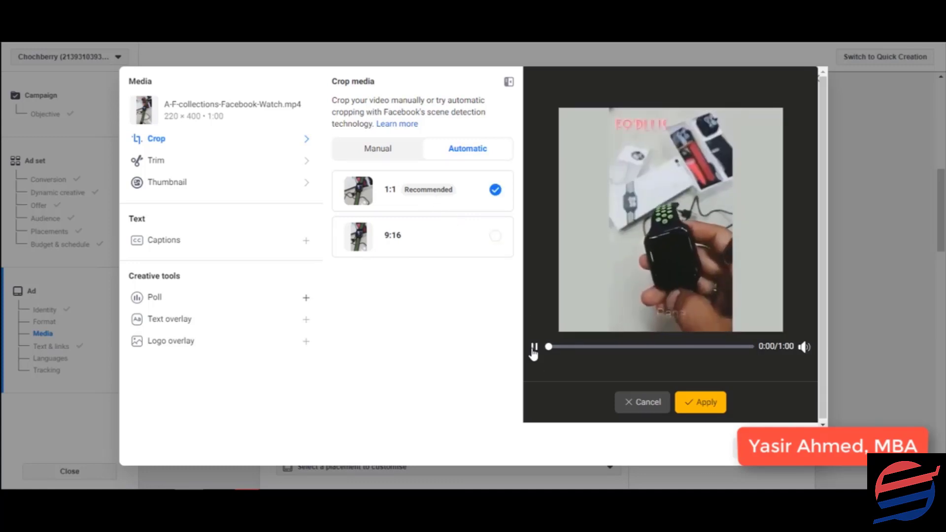
left_click(533, 352)
Check Trim, then apply a manual 4:5 crop positioned over the watch
left_click(393, 148)
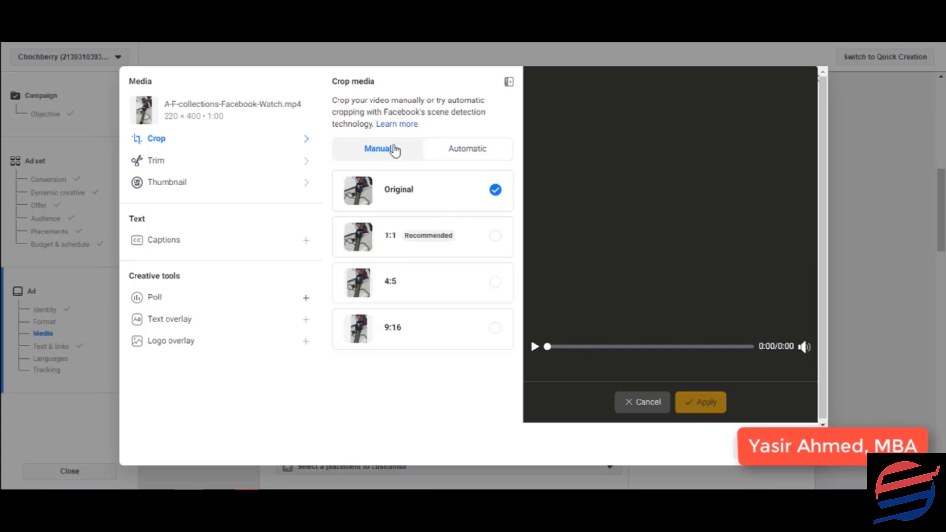
left_click(195, 161)
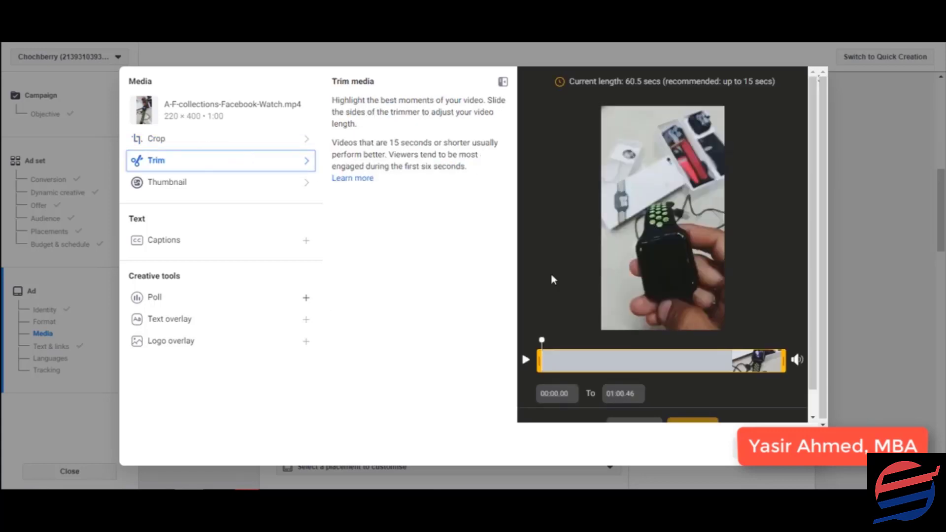
left_click(237, 142)
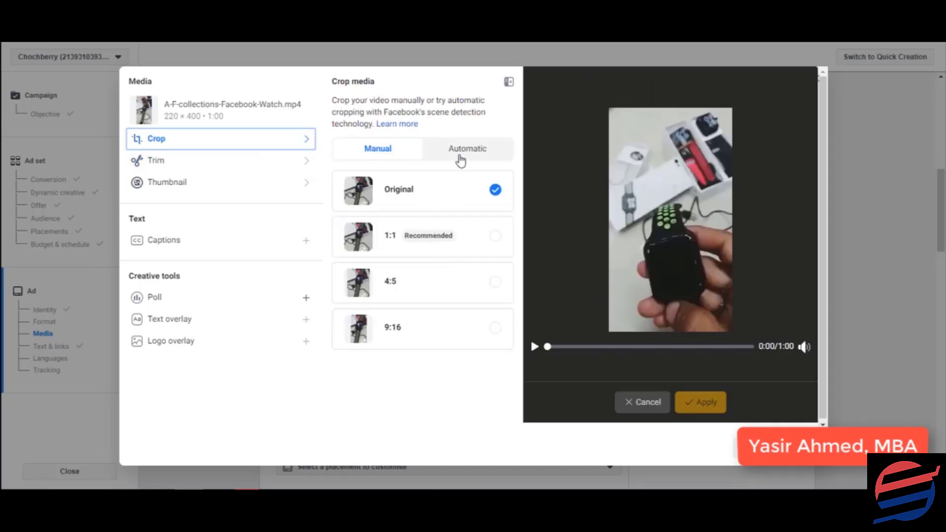
left_click(451, 295)
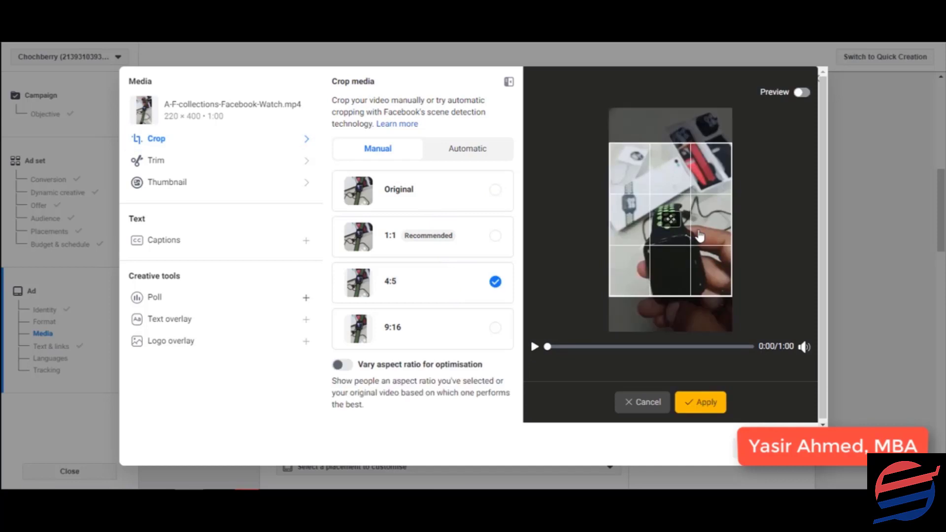
left_click_drag(681, 222, 681, 240)
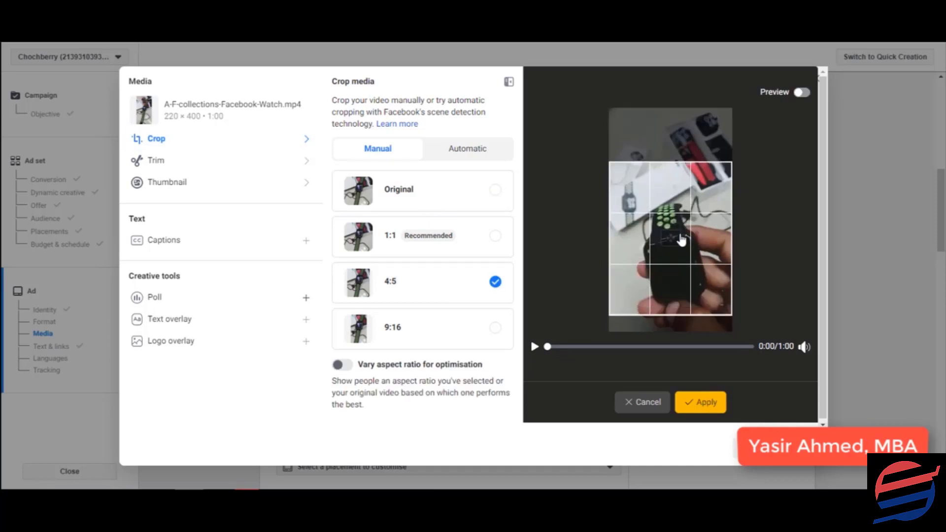
left_click(534, 347)
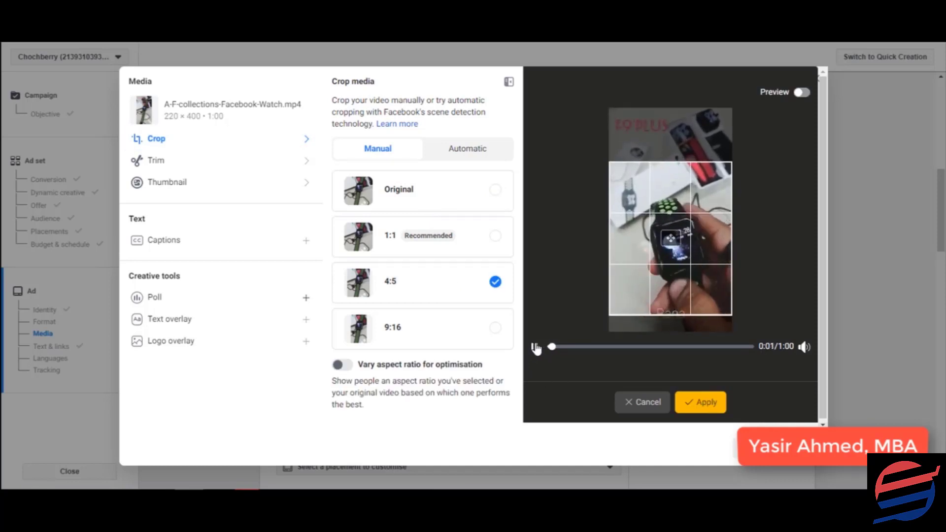
left_click_drag(637, 269, 638, 264)
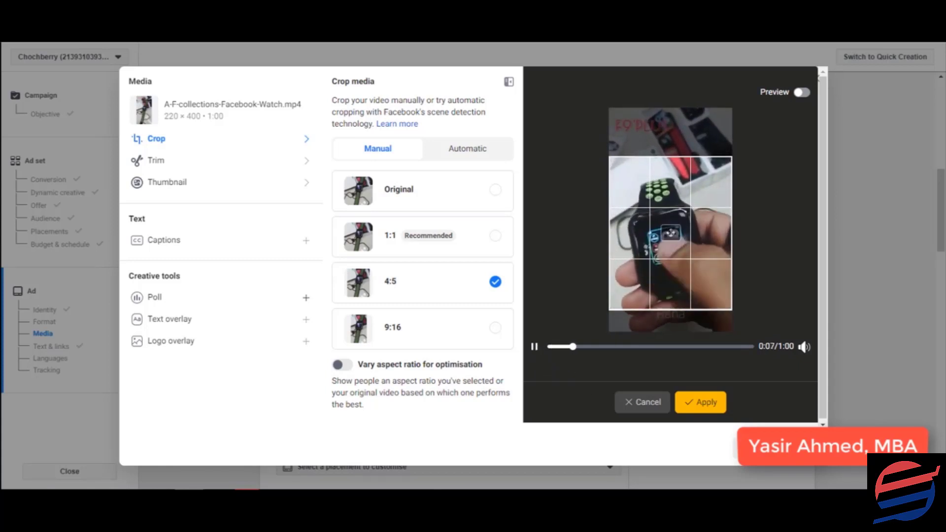
left_click(704, 404)
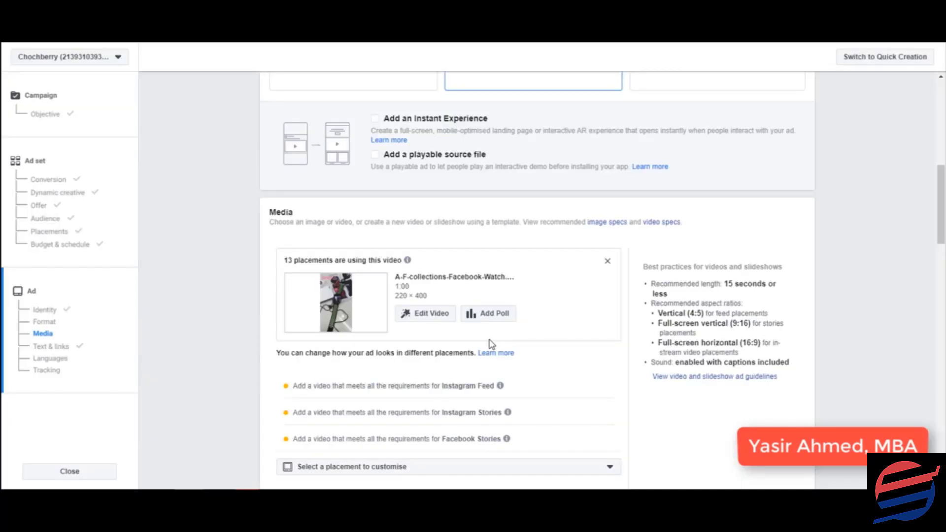
left_click(420, 316)
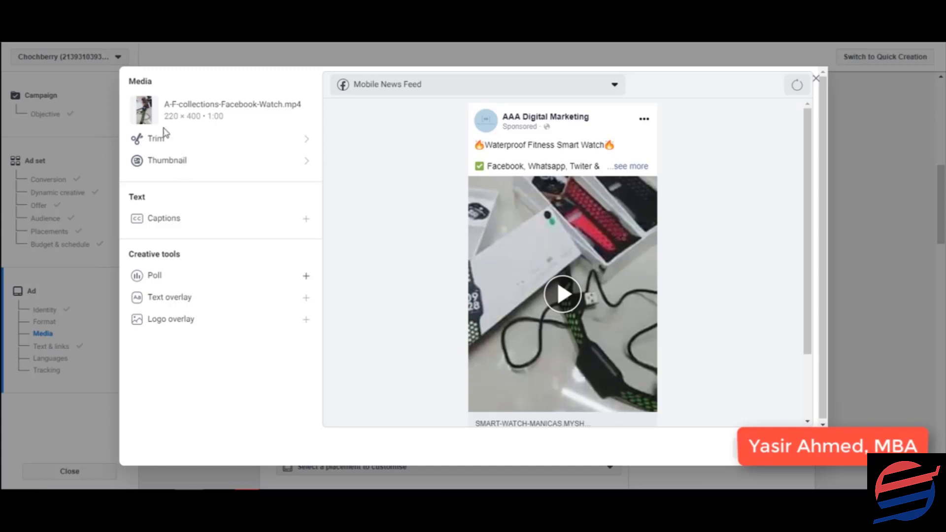
left_click(170, 161)
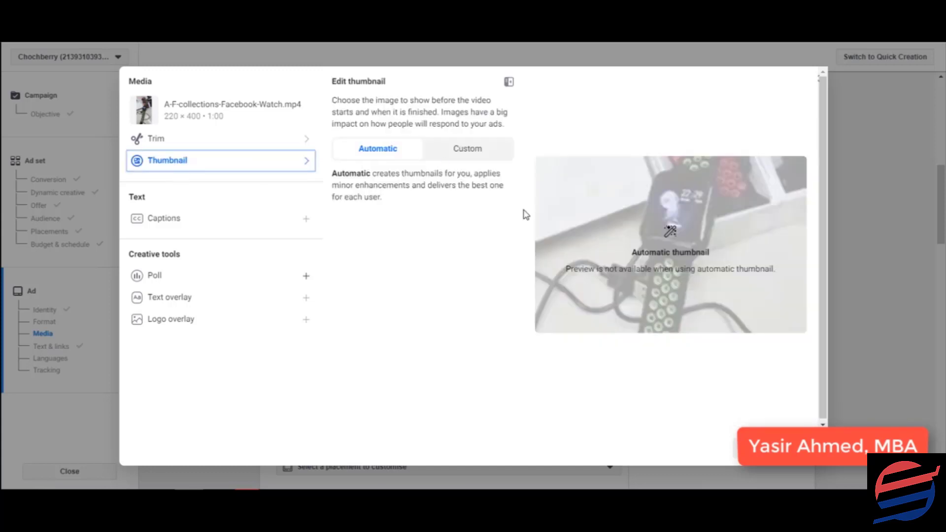
left_click(192, 142)
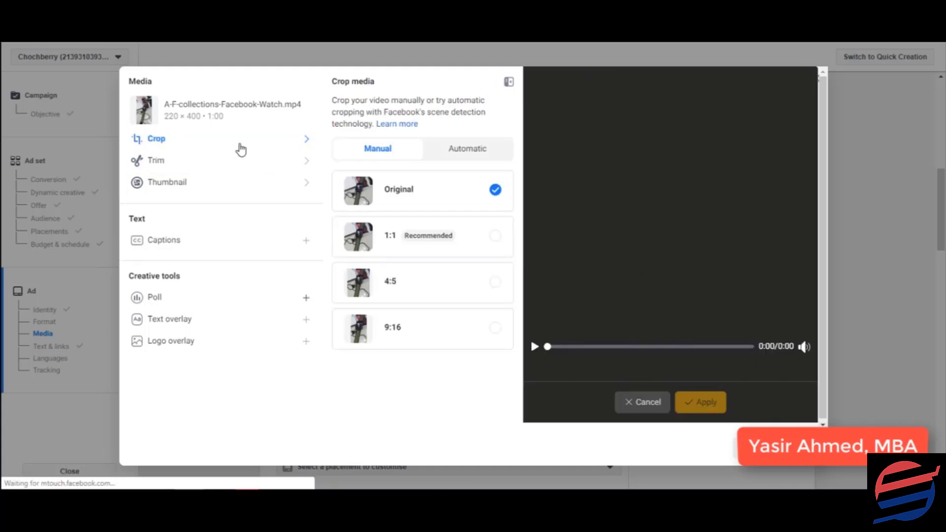
left_click(223, 161)
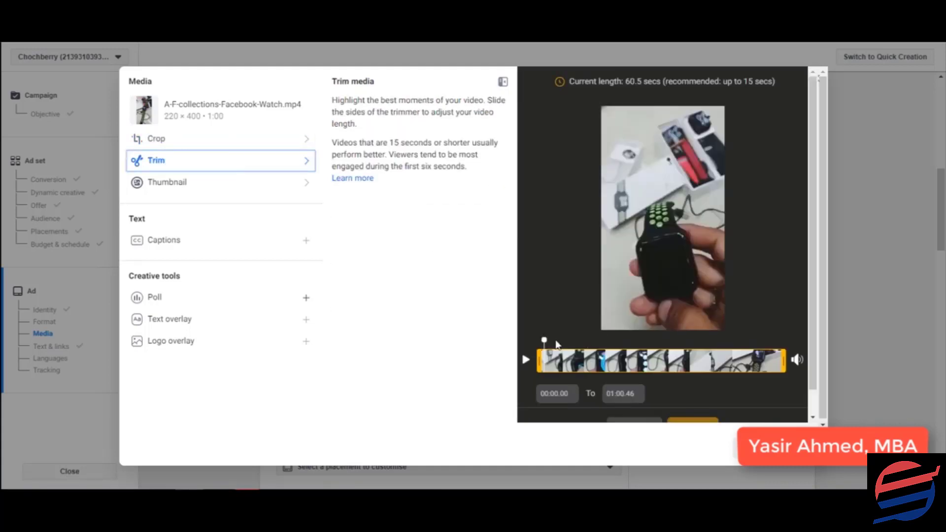
left_click_drag(560, 343, 720, 340)
left_click(525, 360)
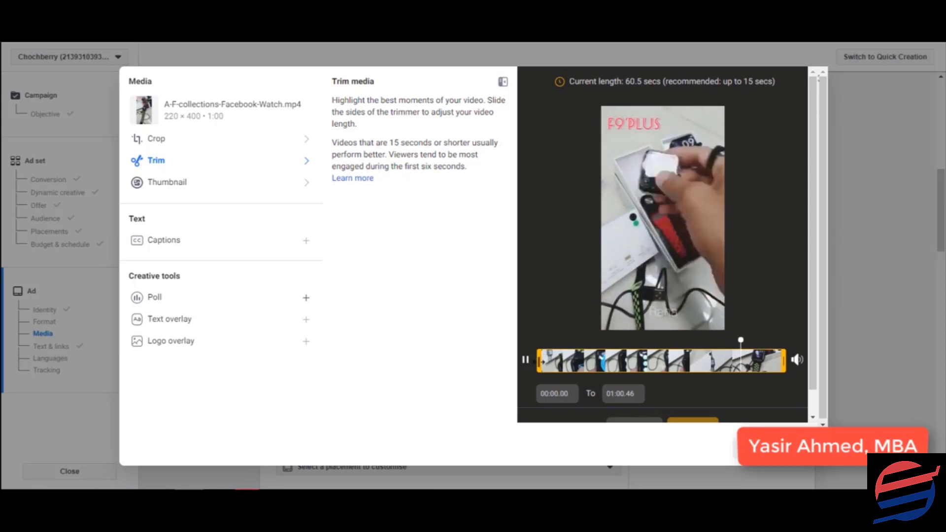
left_click(534, 365)
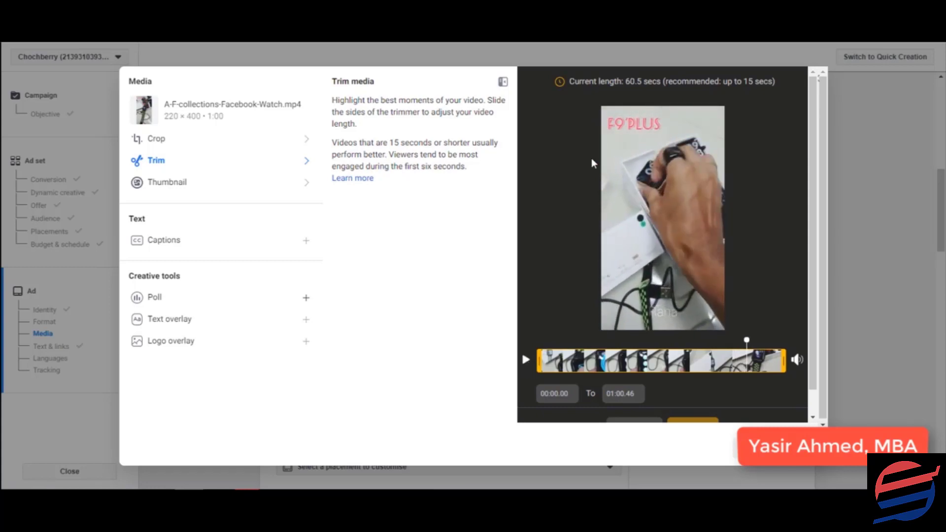
scroll(665, 267, "down", 2)
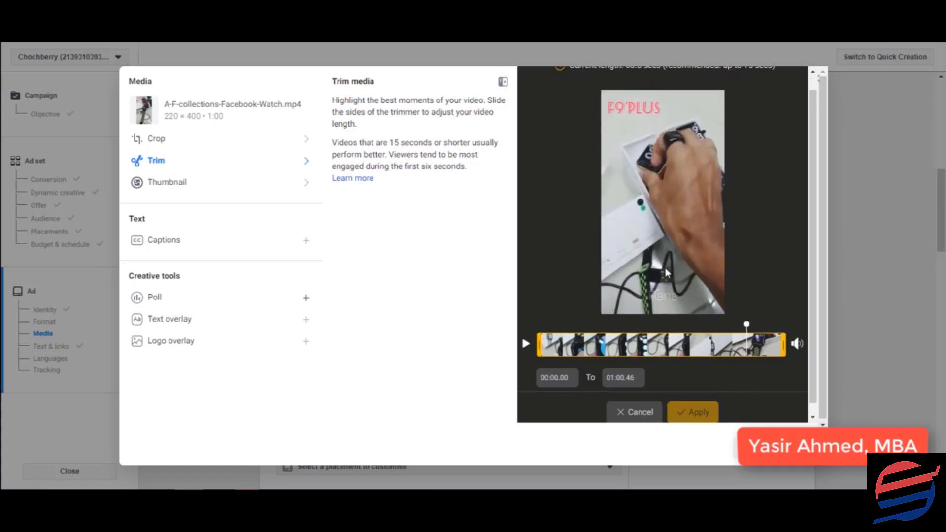
left_click(215, 184)
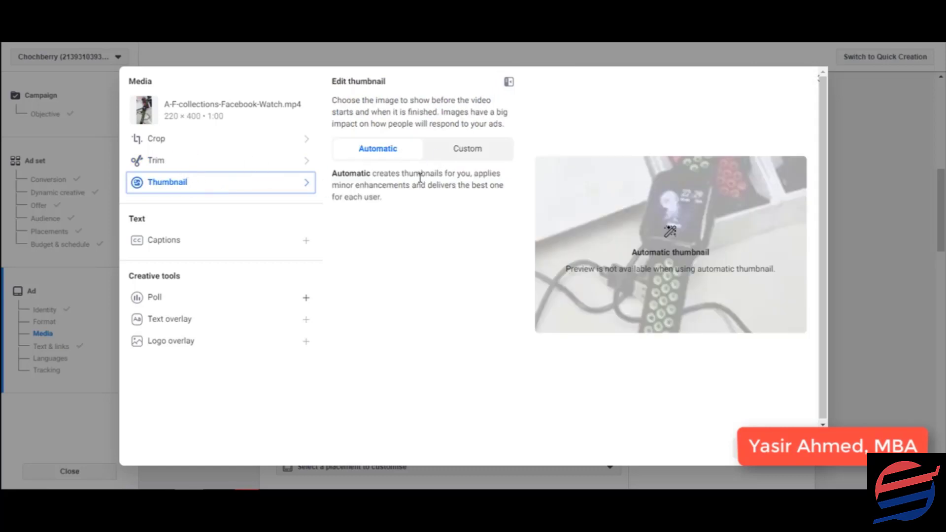
Choose the Custom thumbnail option and start adding an uploaded image
left_click(469, 156)
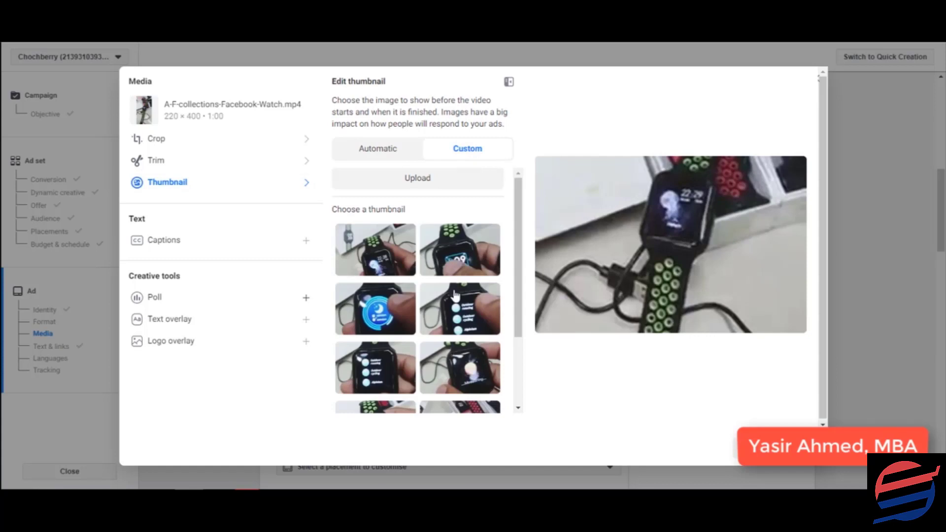
scroll(456, 296, "down", 3)
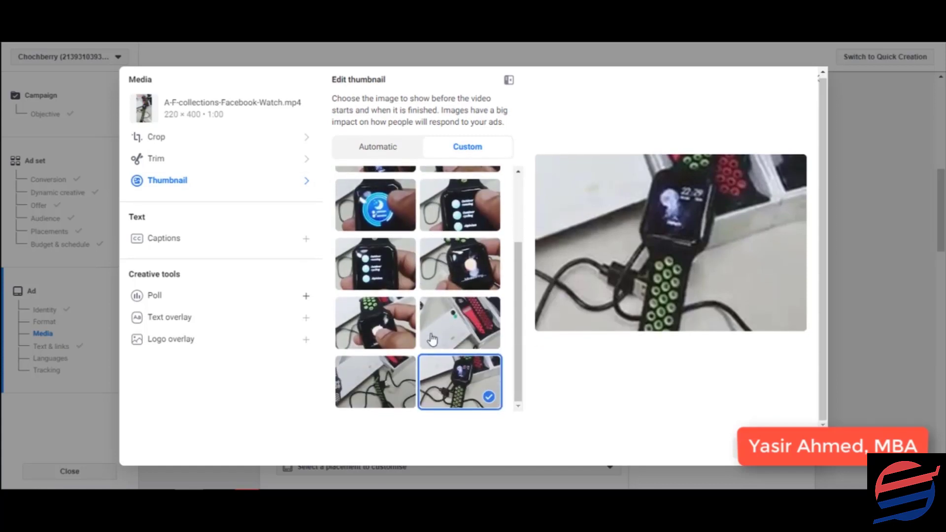
scroll(432, 339, "up", 3)
left_click(458, 185)
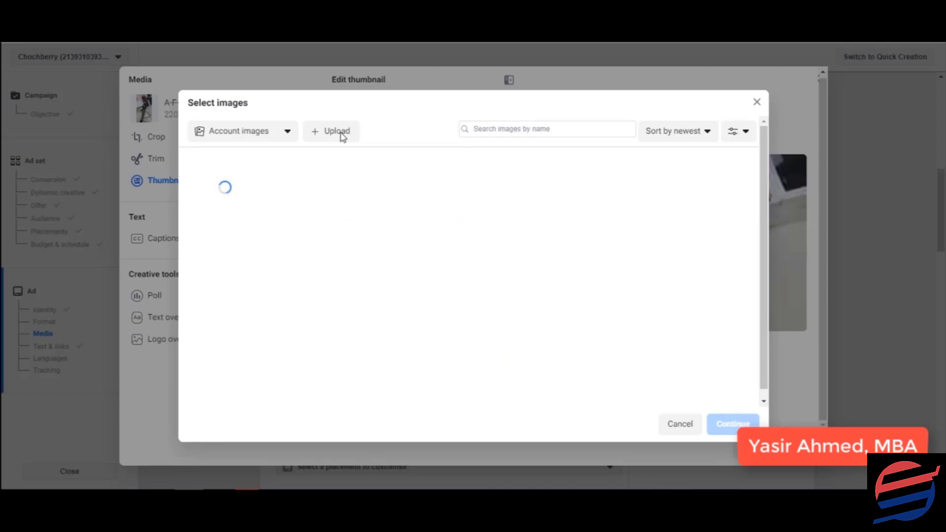
Upload the smartwatch product JPG as the custom thumbnail and close the media editor
left_click(323, 133)
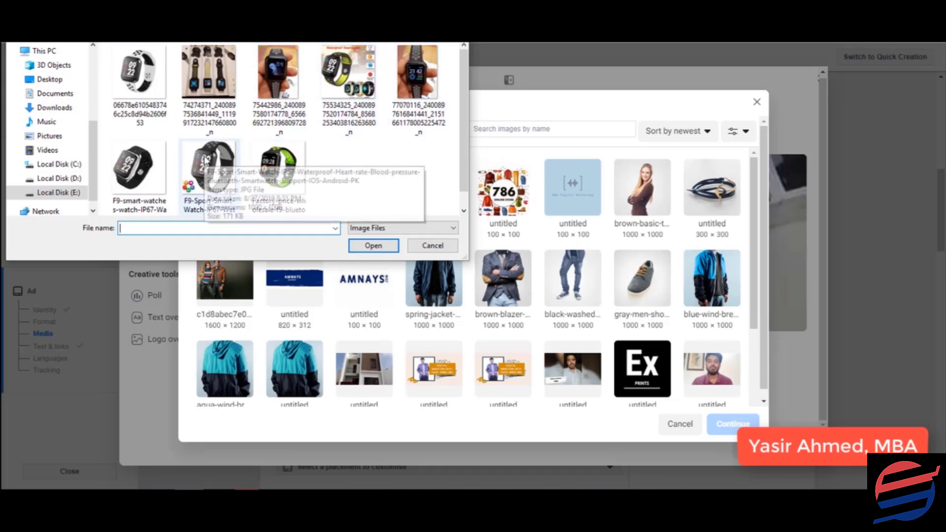
double_click(206, 162)
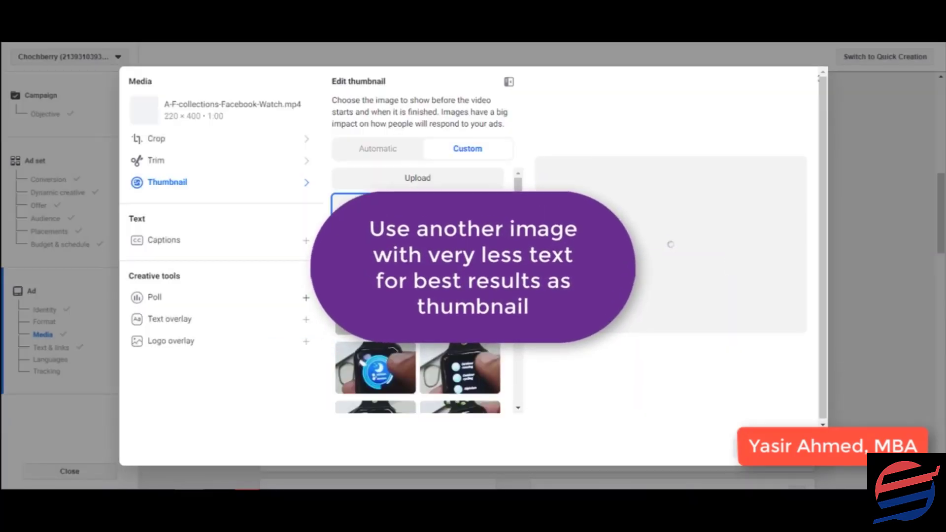
scroll(362, 197, "down", 3)
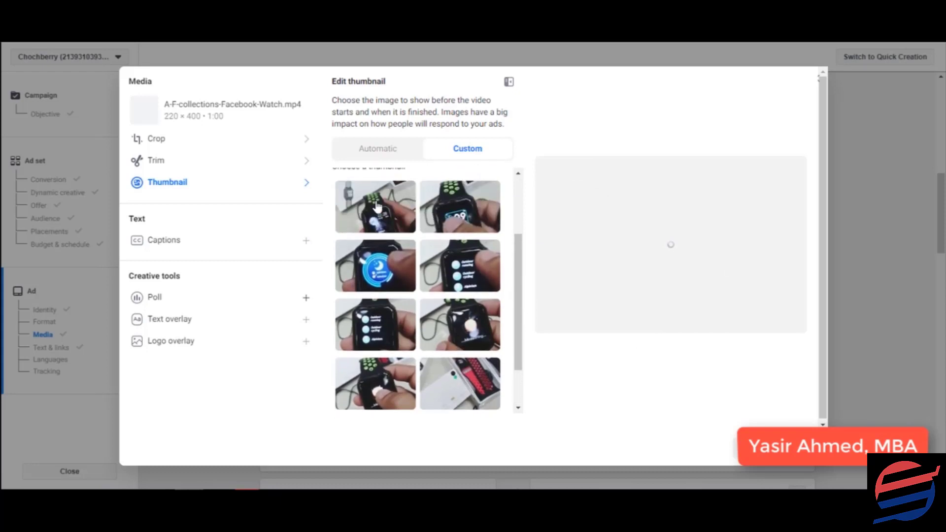
scroll(425, 272, "up", 3)
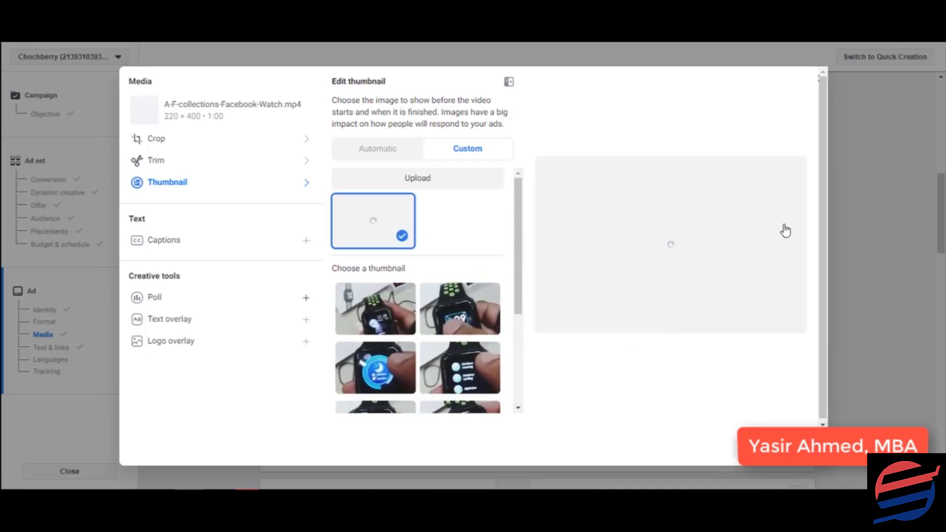
key("Escape")
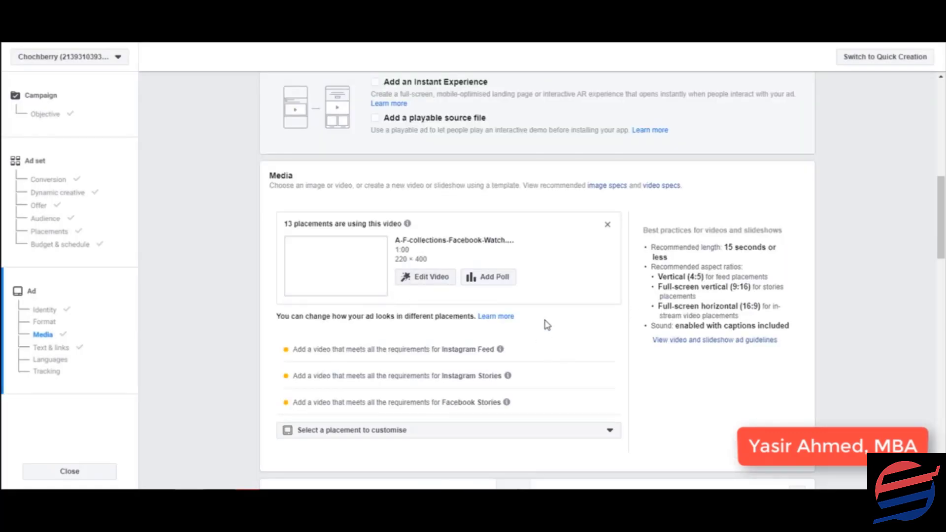
Review the finished ad's Identity, Media, Text & links and Tracking sections
scroll(841, 311, "down", 7)
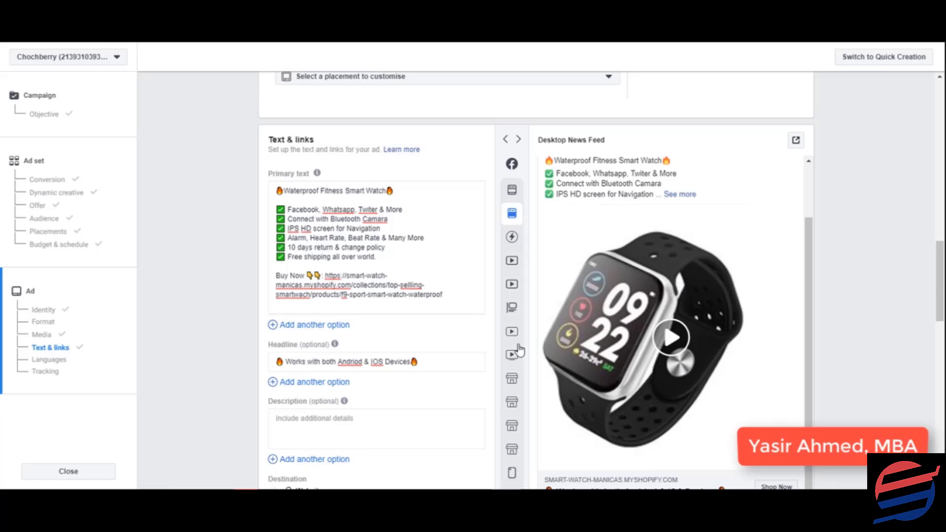
scroll(512, 353, "down", 8)
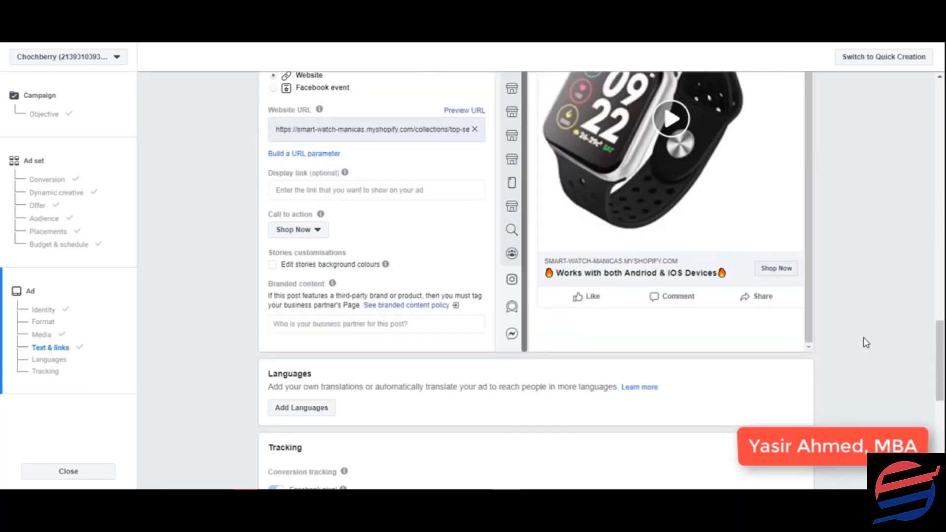
scroll(866, 345, "down", 8)
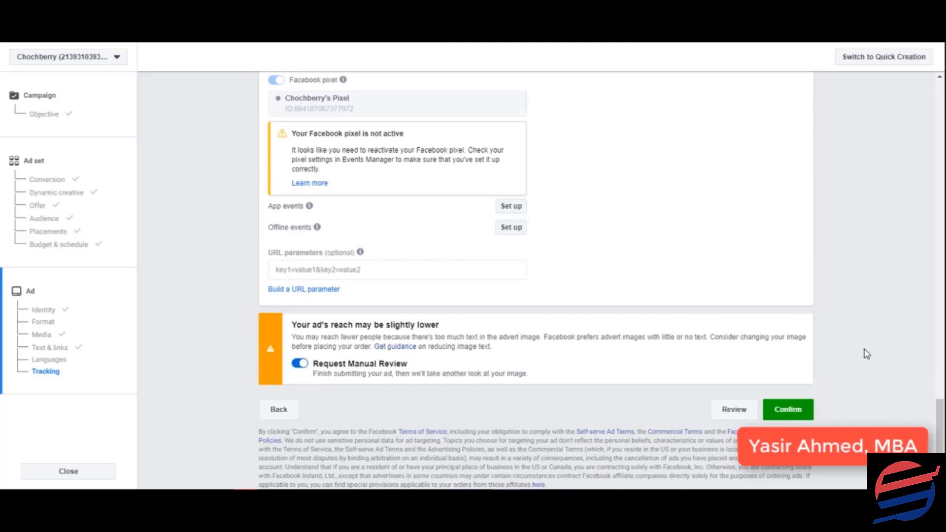
scroll(812, 317, "up", 18)
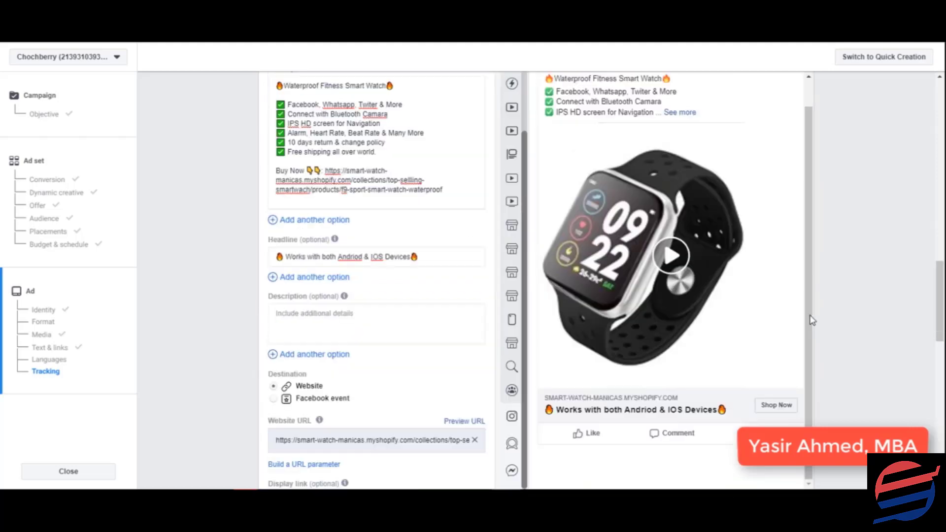
scroll(800, 316, "up", 8)
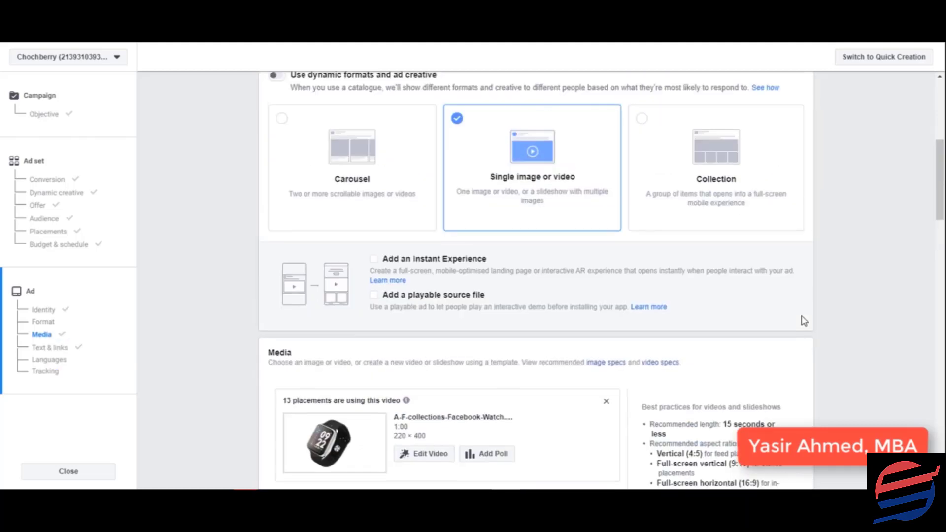
scroll(804, 321, "up", 1)
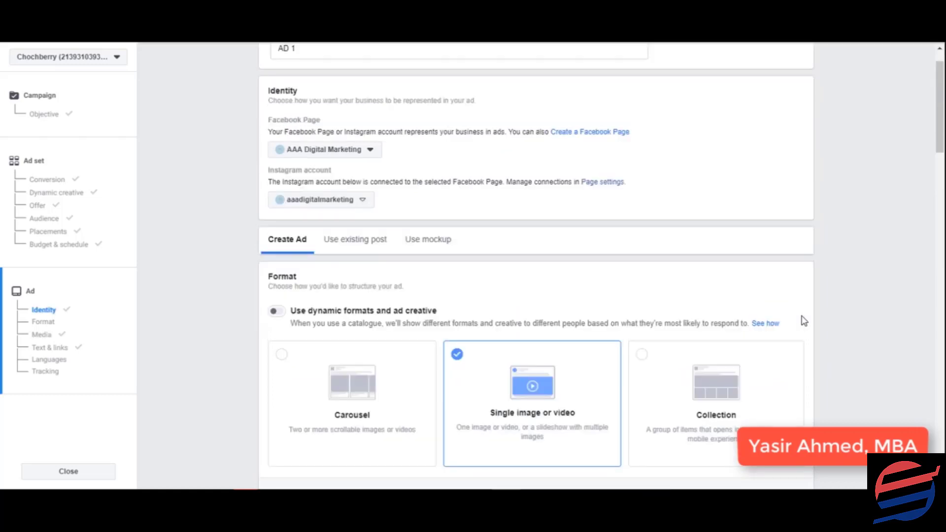
scroll(804, 321, "down", 10)
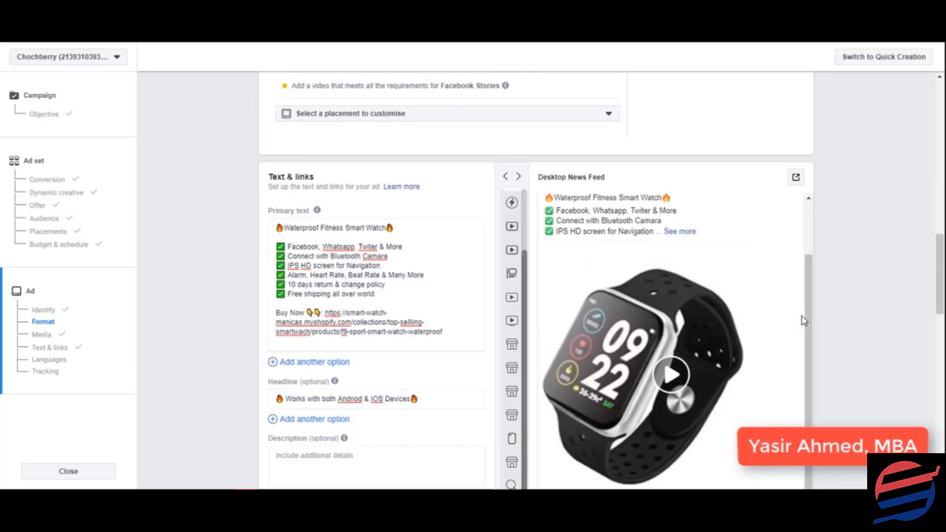
scroll(804, 322, "down", 10)
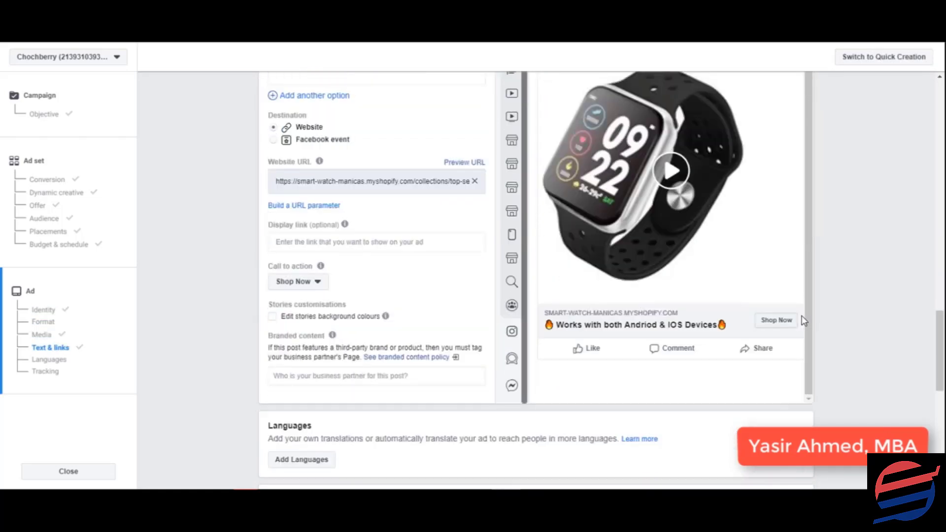
scroll(803, 321, "down", 2)
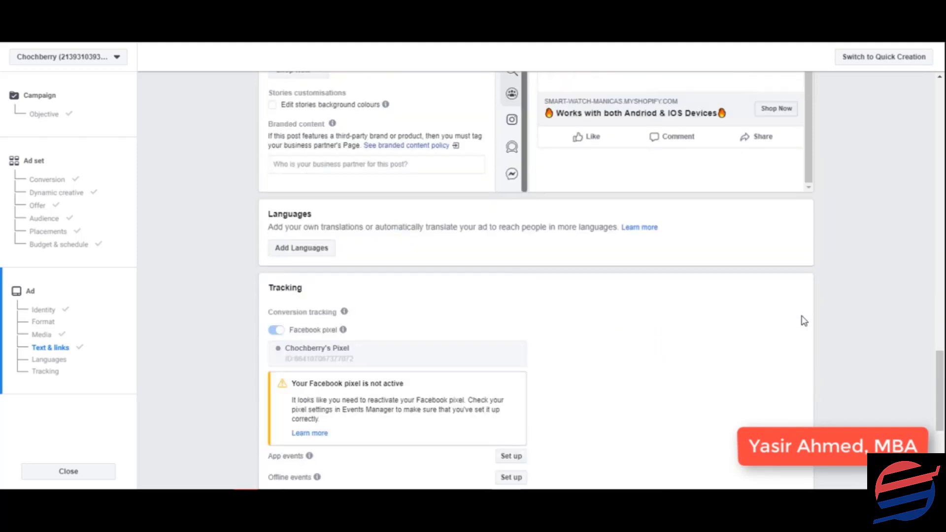
scroll(804, 321, "down", 5)
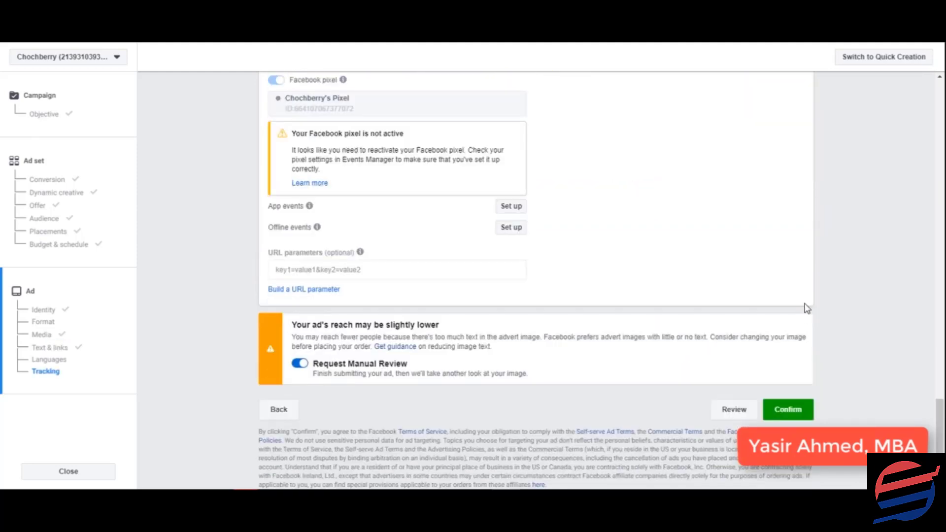
scroll(788, 419, "up", 1)
scroll(788, 419, "down", 1)
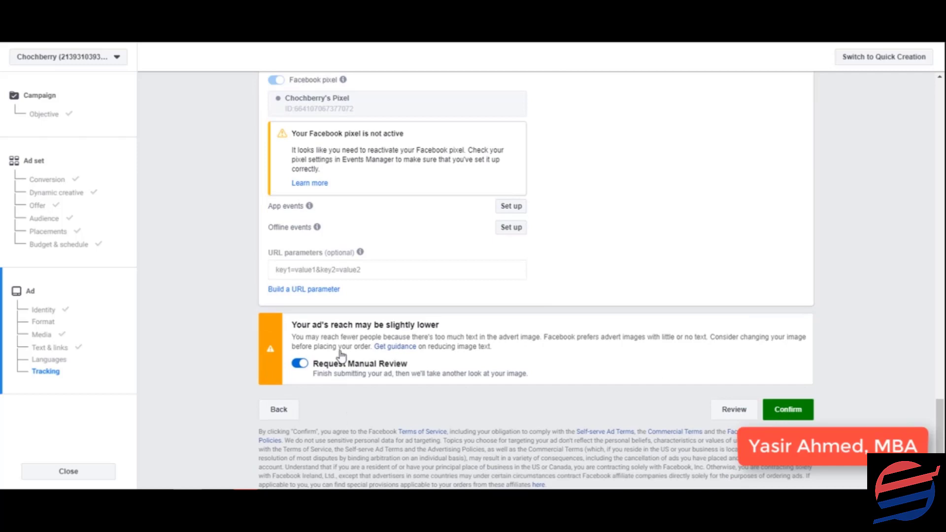